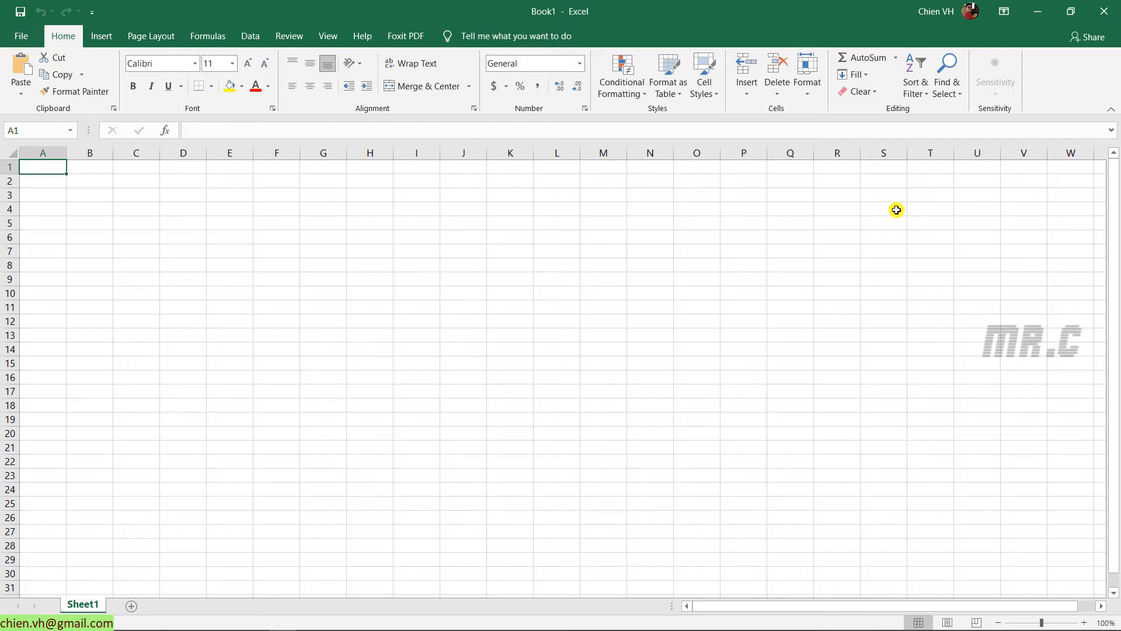
# Enter 'Risk Register Template', 'Project Name:' and 'Last Updated:' down cells A1 to A3
pyautogui.write('Risk Regis')
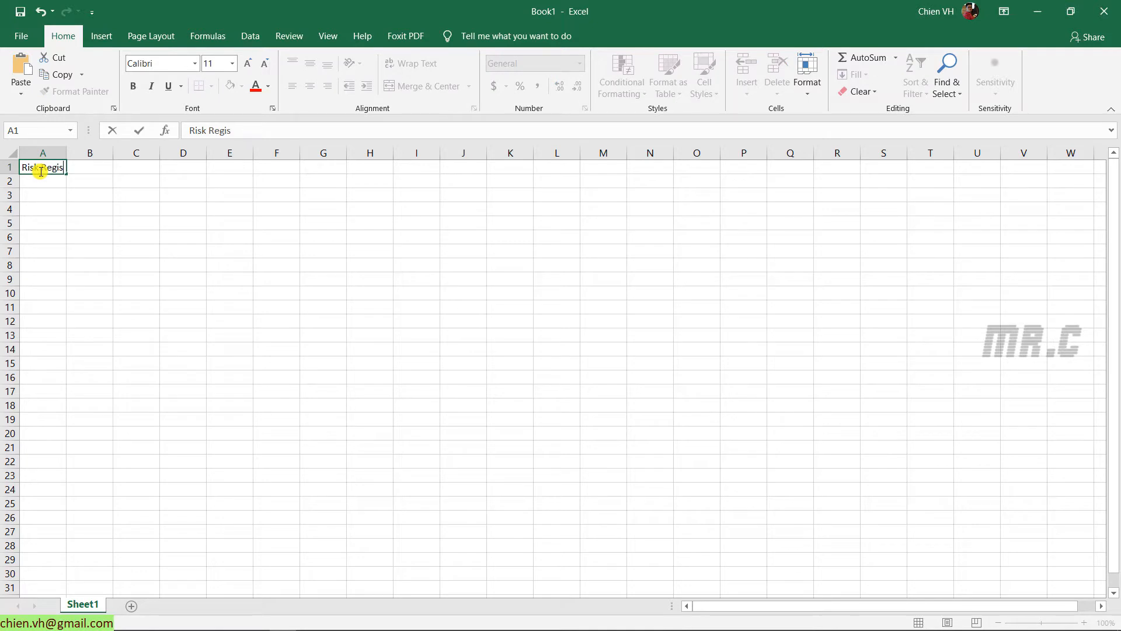
pyautogui.write('ter Template')
pyautogui.press('Return')
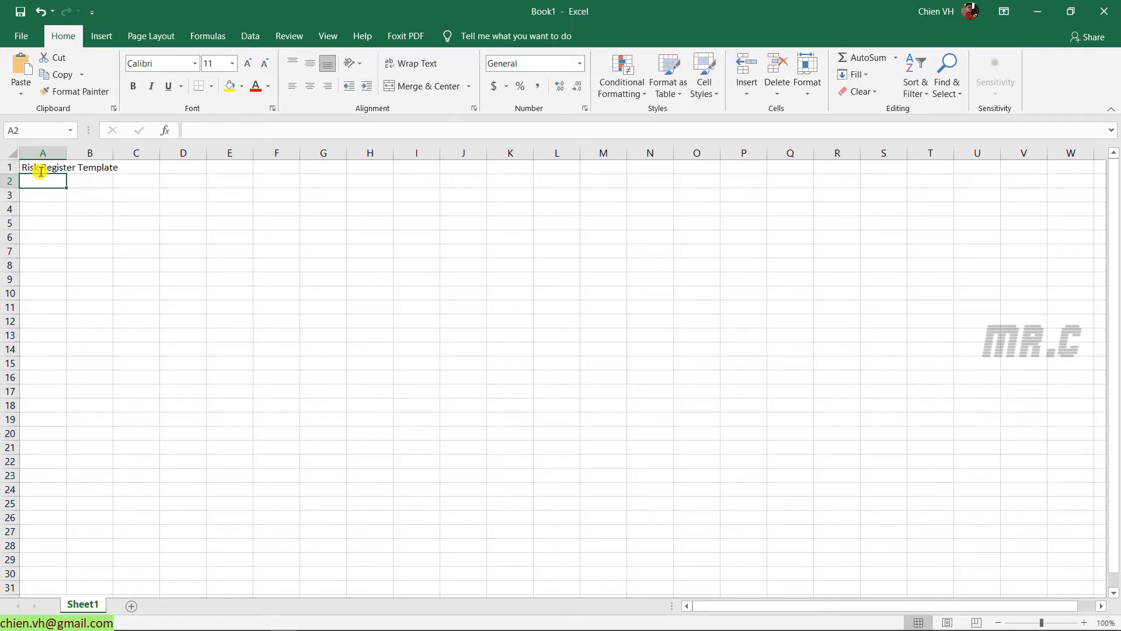
pyautogui.keyDown('ctrl'); pyautogui.scroll(1, 41, 171); pyautogui.keyUp('ctrl')
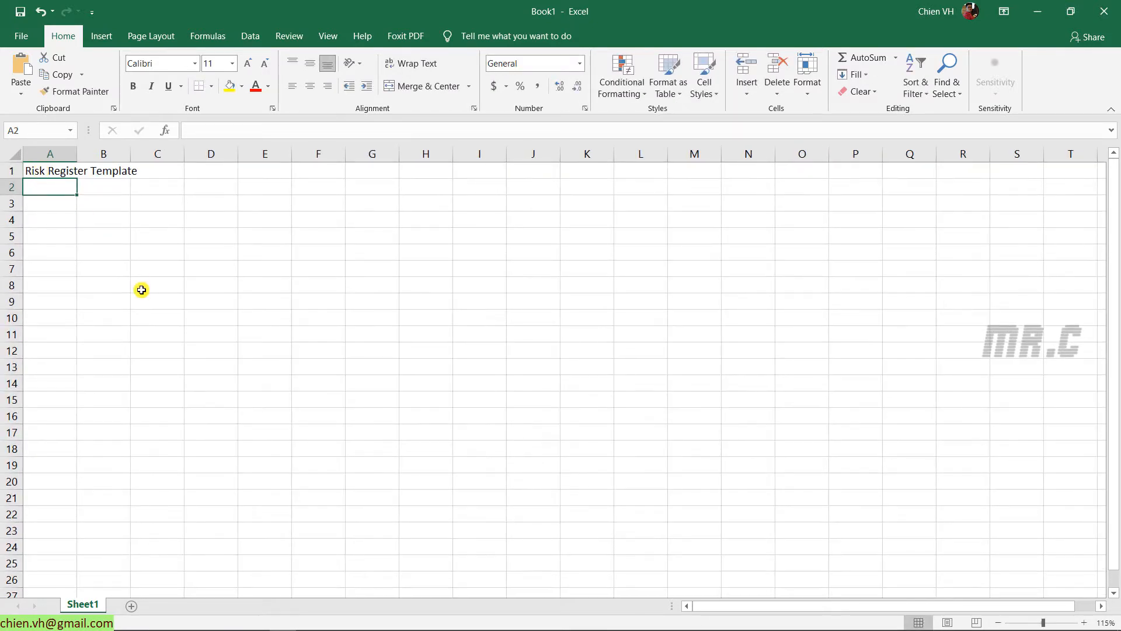
pyautogui.write('Project Name:')
pyautogui.press('Return')
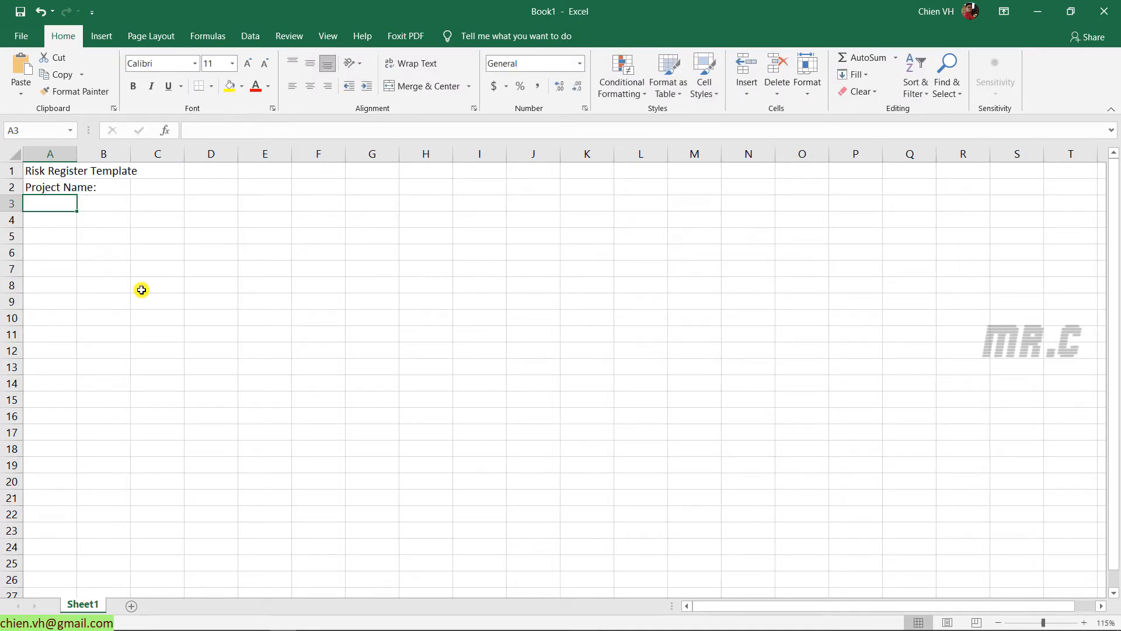
pyautogui.write('Last Updated:')
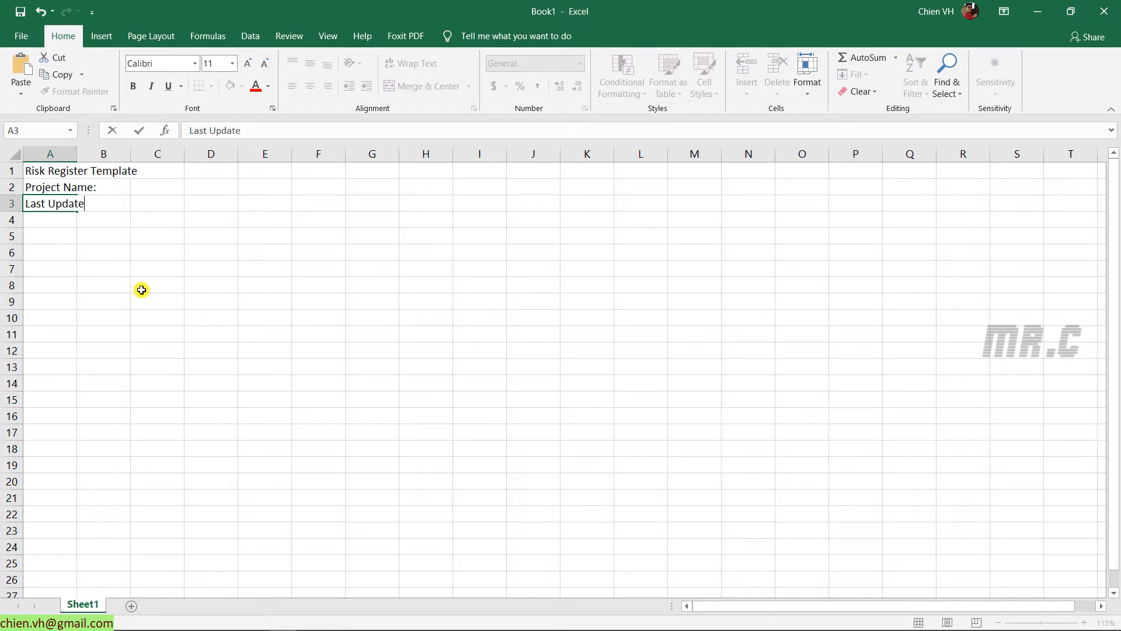
pyautogui.press('Return')
# Merge the title across A1:E1 and align it left
pyautogui.moveTo(33, 170); pyautogui.dragTo(251, 177)
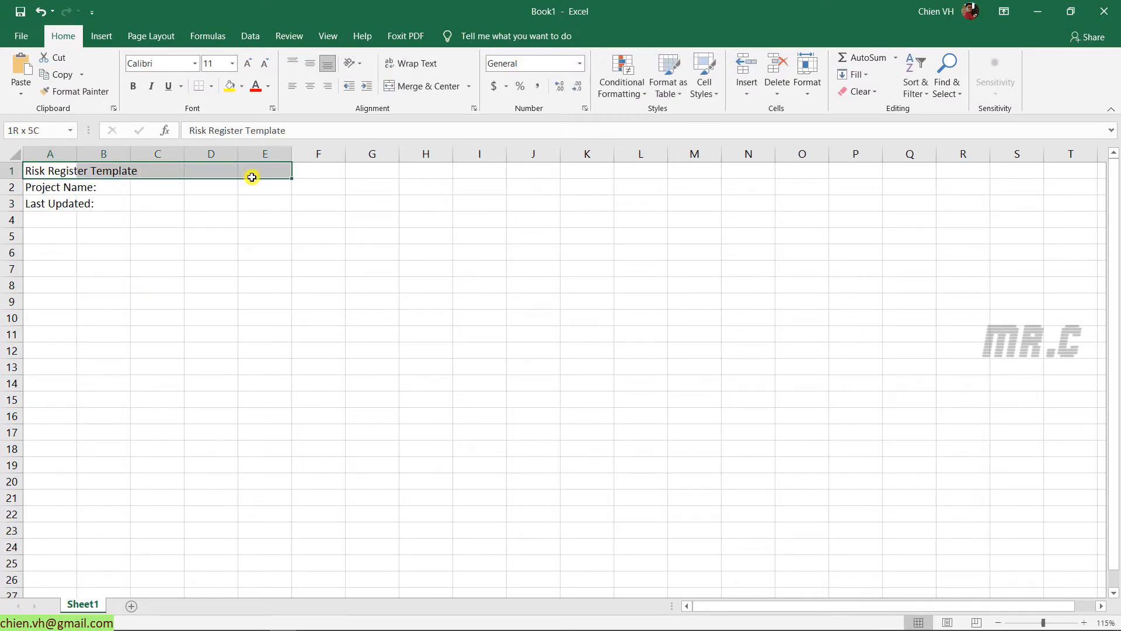
pyautogui.click(430, 87)
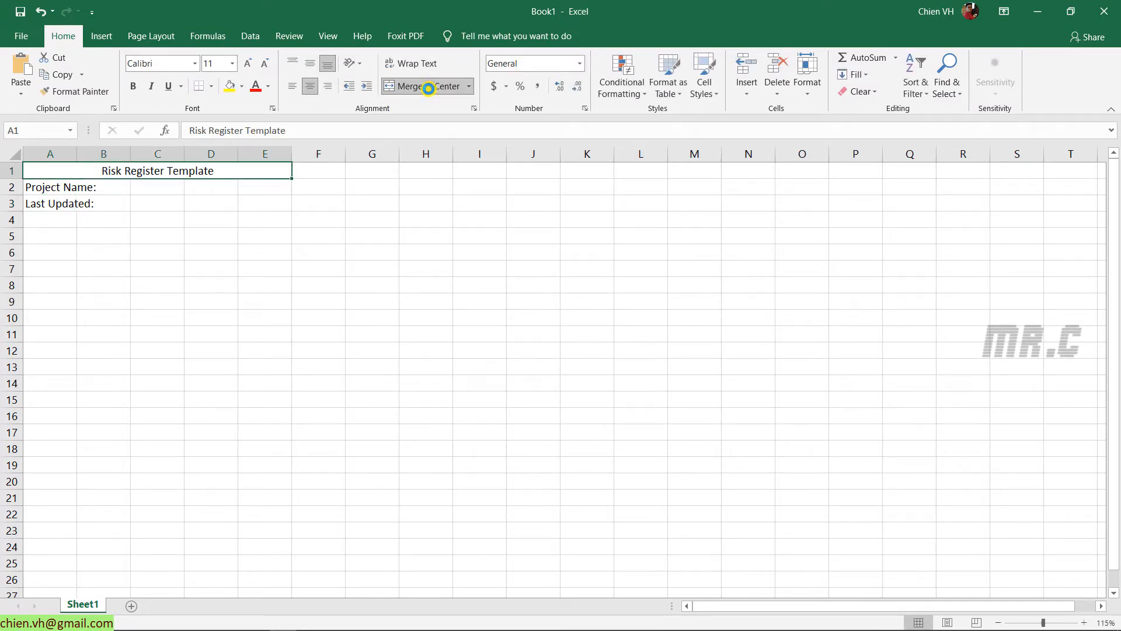
pyautogui.click(298, 87)
pyautogui.moveTo(50, 185); pyautogui.dragTo(264, 192)
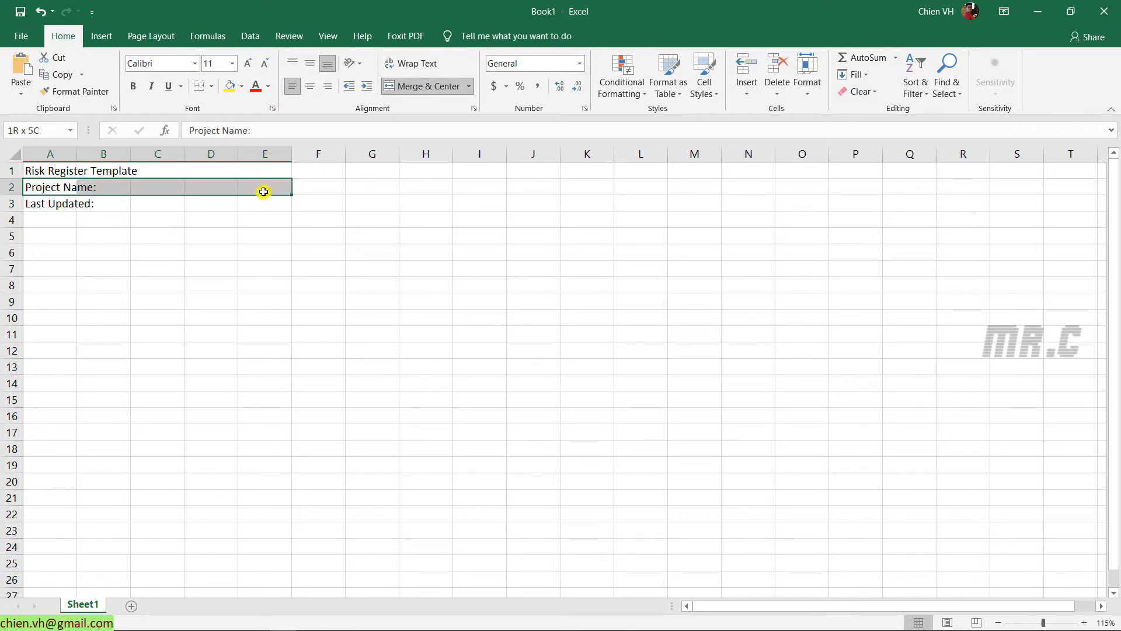
pyautogui.click(134, 237)
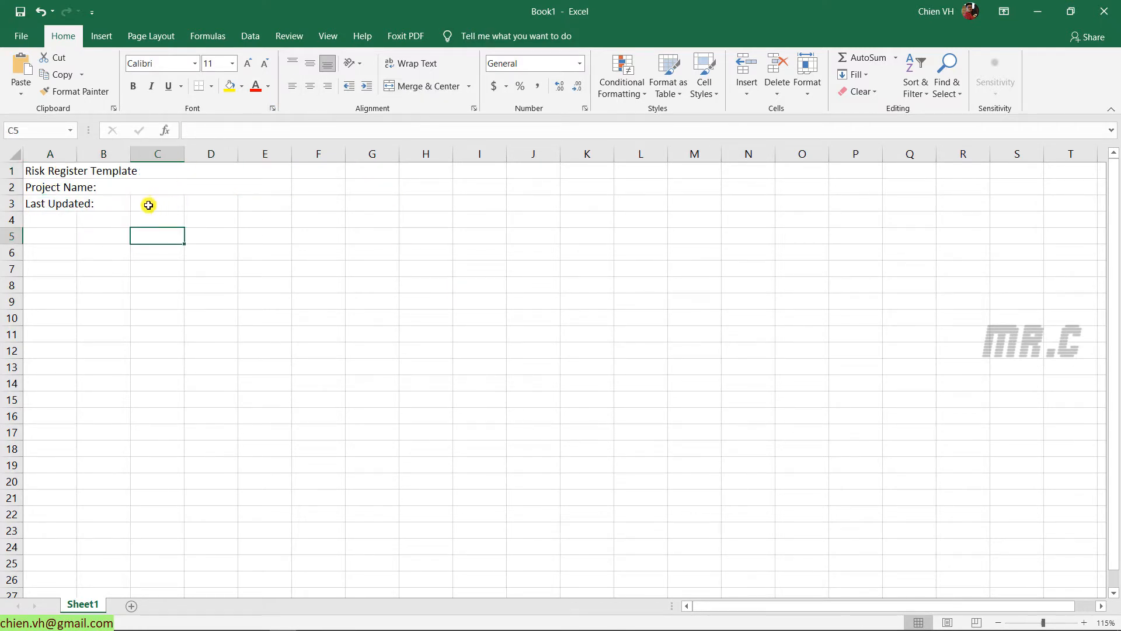
# Narrow column B and enter =NOW() in C3 for the current date-time
pyautogui.moveTo(130, 154); pyautogui.dragTo(150, 157)
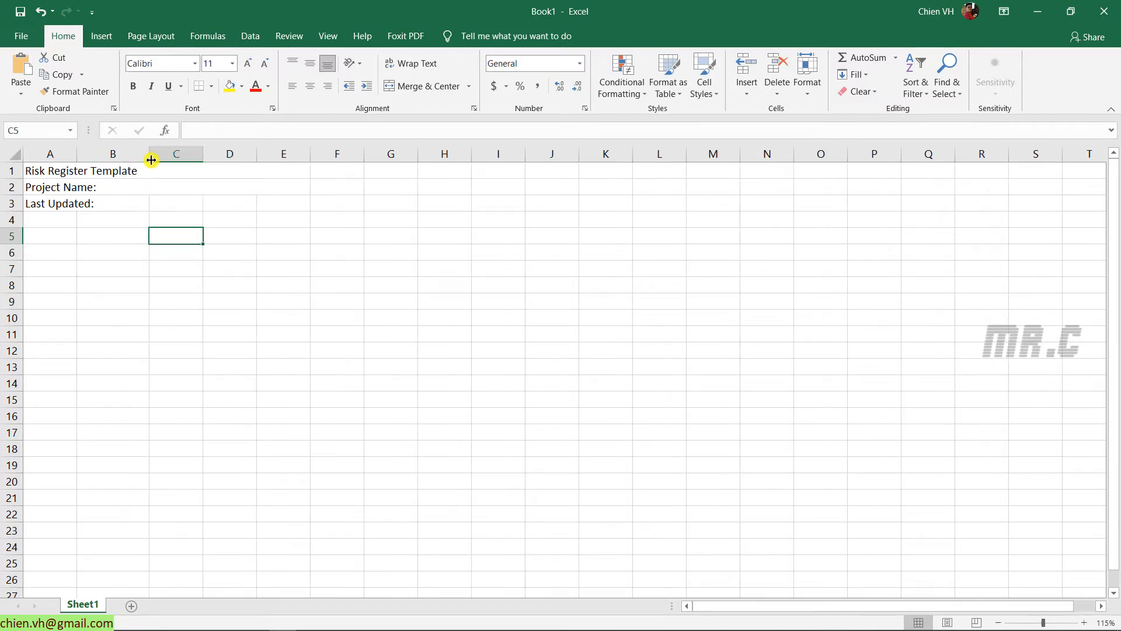
pyautogui.click(141, 200)
pyautogui.click(187, 203)
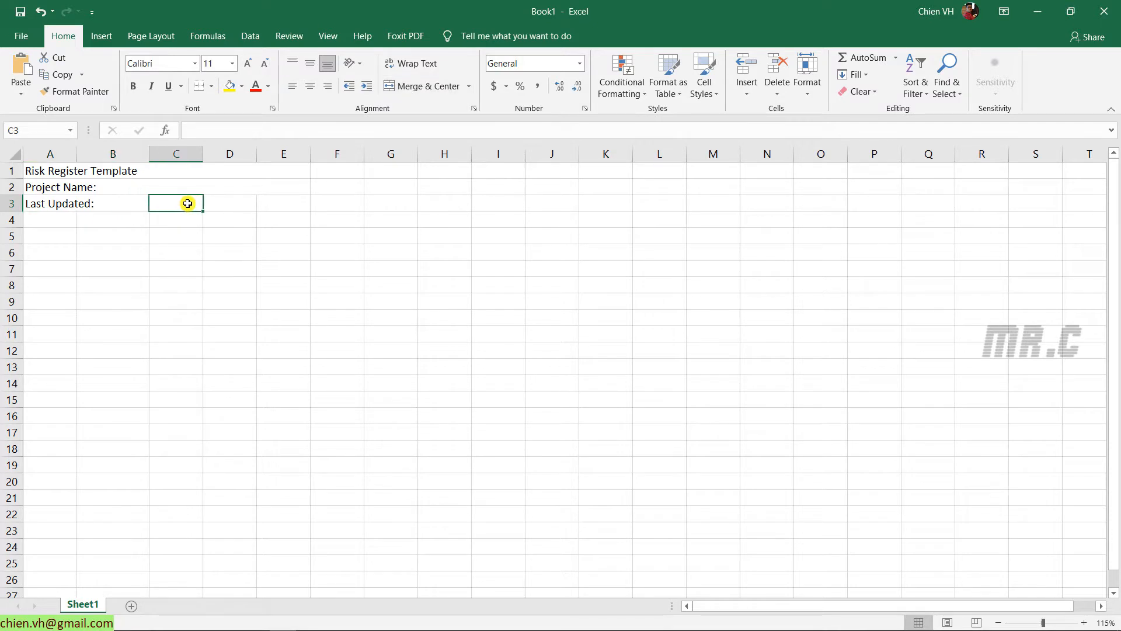
pyautogui.write('=Now()')
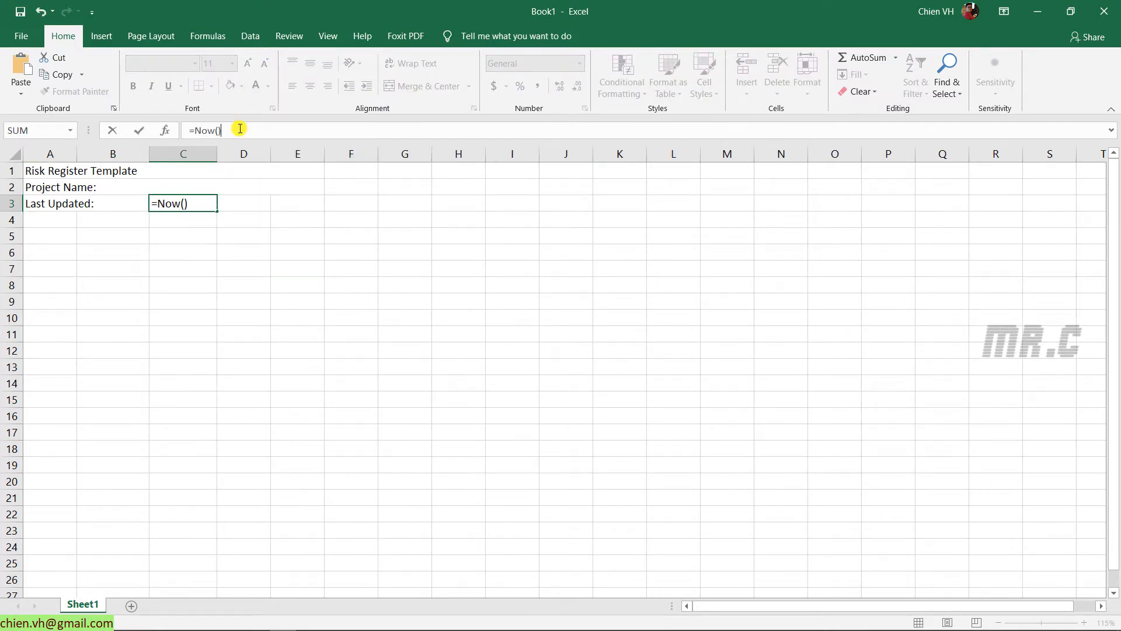
pyautogui.press('Return')
pyautogui.moveTo(149, 153); pyautogui.dragTo(133, 153)
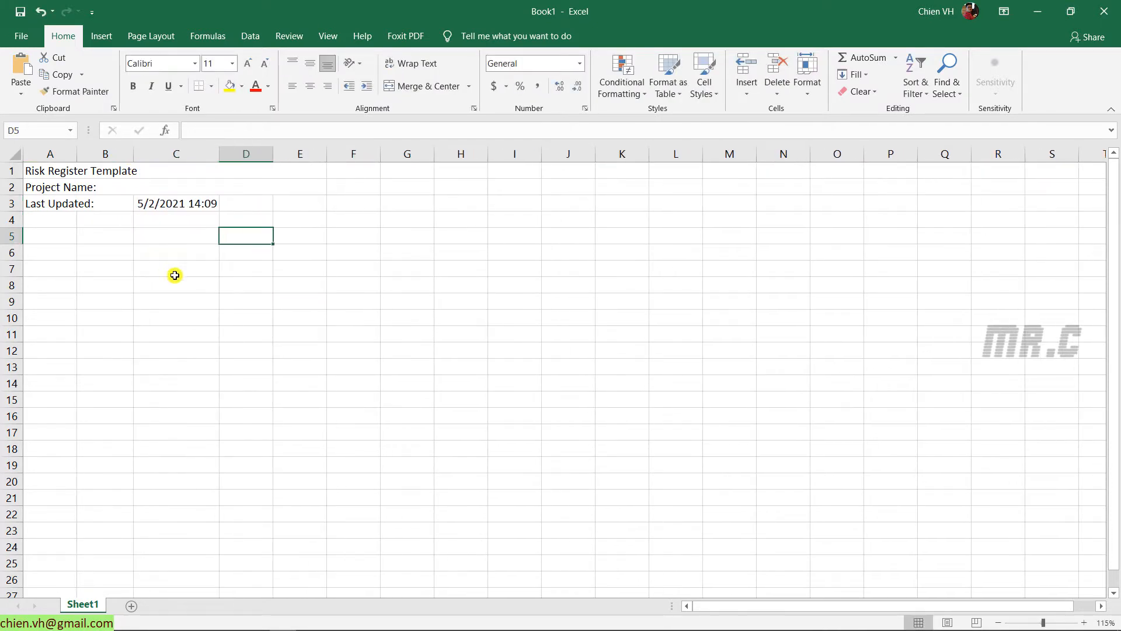
pyautogui.click(175, 272)
# Give the header block A1:E3 a white fill and bold text
pyautogui.moveTo(13, 171); pyautogui.dragTo(226, 221)
pyautogui.click(175, 290)
pyautogui.click(241, 85)
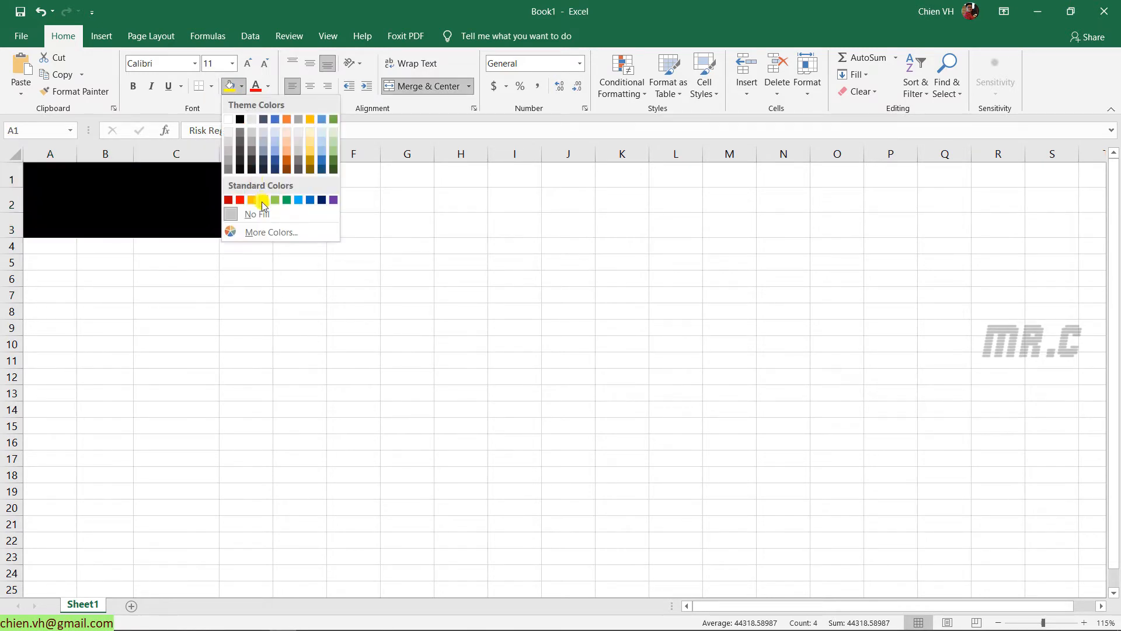
pyautogui.click(232, 122)
pyautogui.click(133, 86)
pyautogui.click(213, 312)
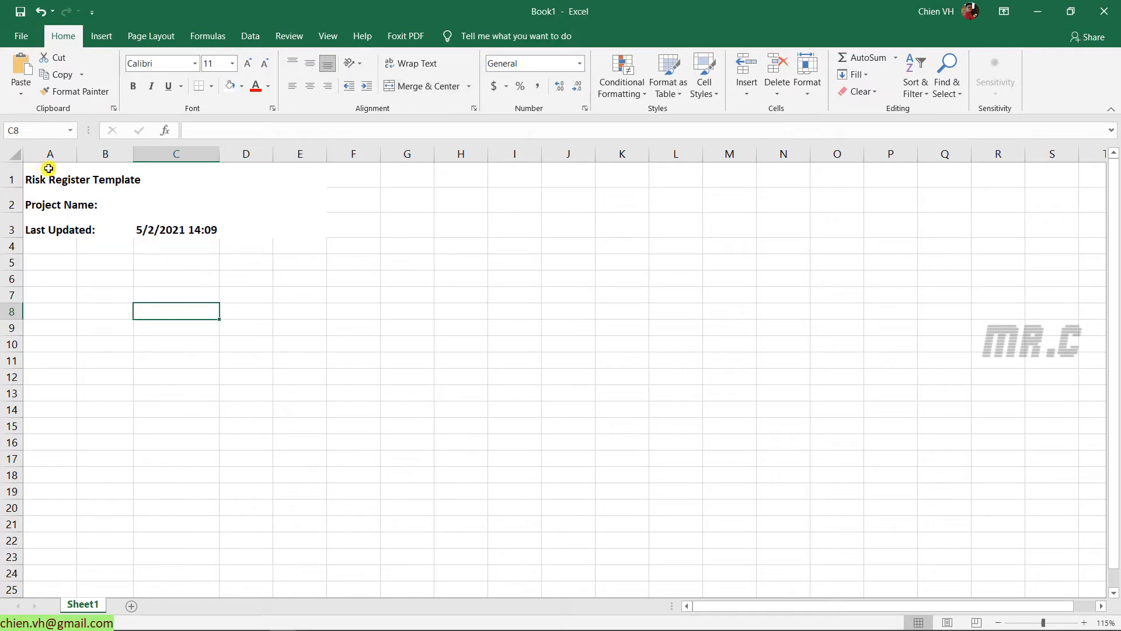
# Colour the text in header rows 1 to 3 dark blue
pyautogui.moveTo(48, 168); pyautogui.dragTo(125, 198)
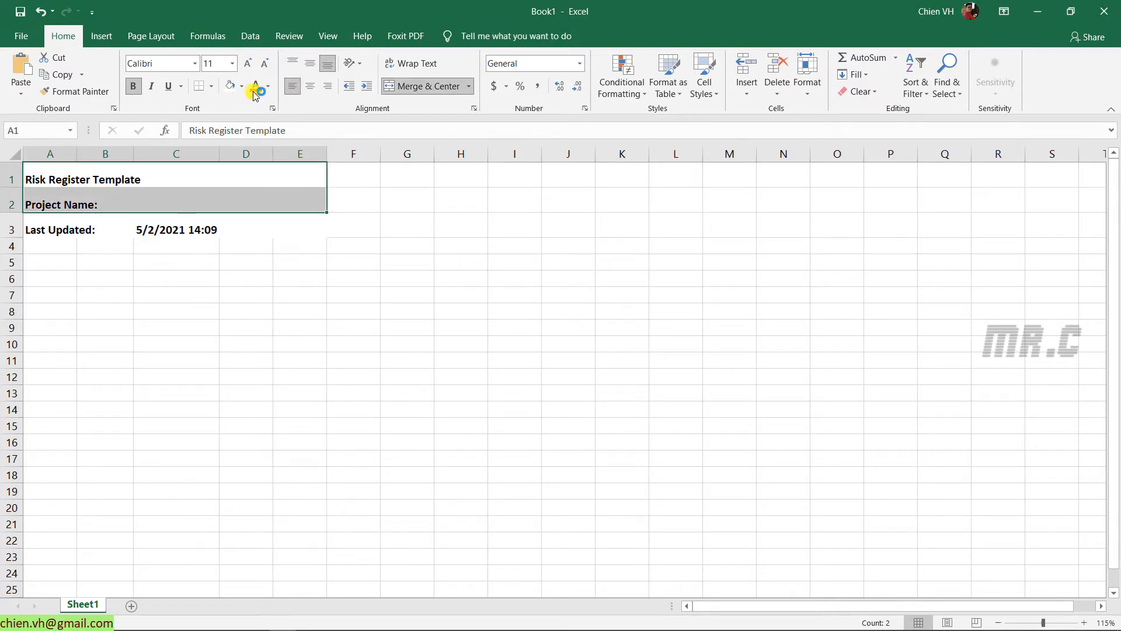
pyautogui.click(268, 86)
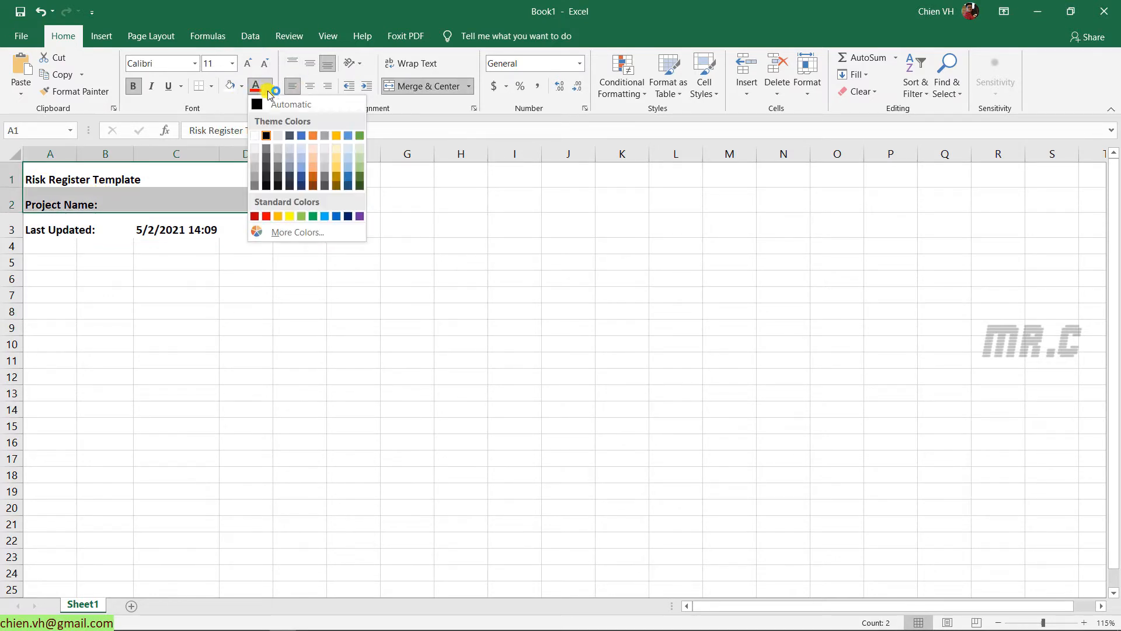
pyautogui.click(346, 217)
pyautogui.moveTo(122, 226); pyautogui.dragTo(221, 231)
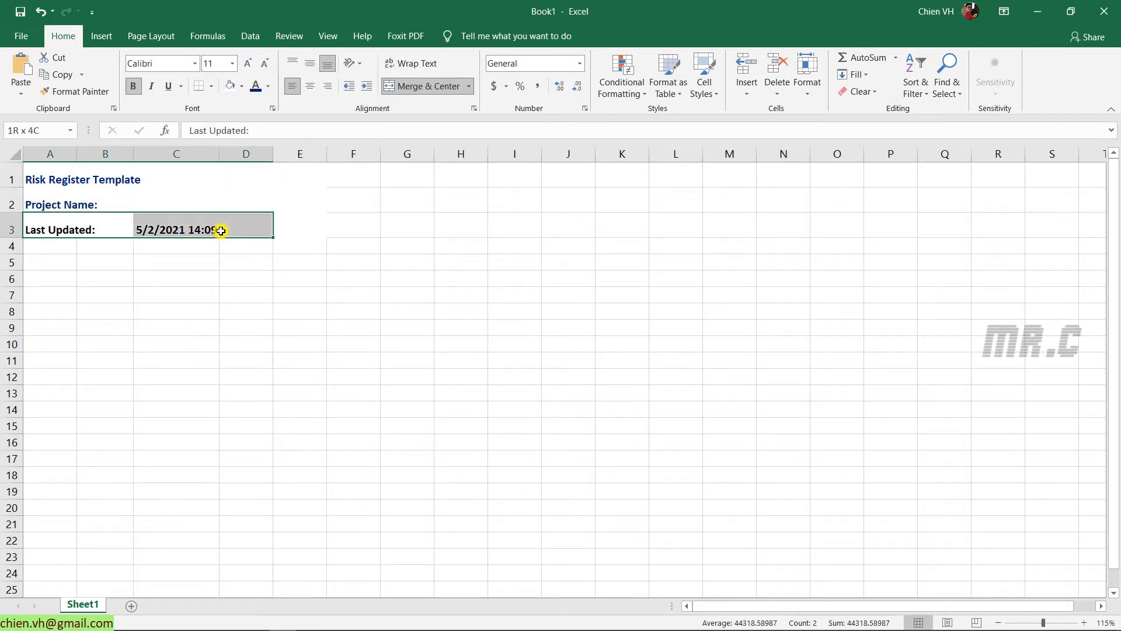
pyautogui.click(256, 86)
pyautogui.click(324, 311)
# Enlarge the merged title's font size by a few steps
pyautogui.click(53, 175)
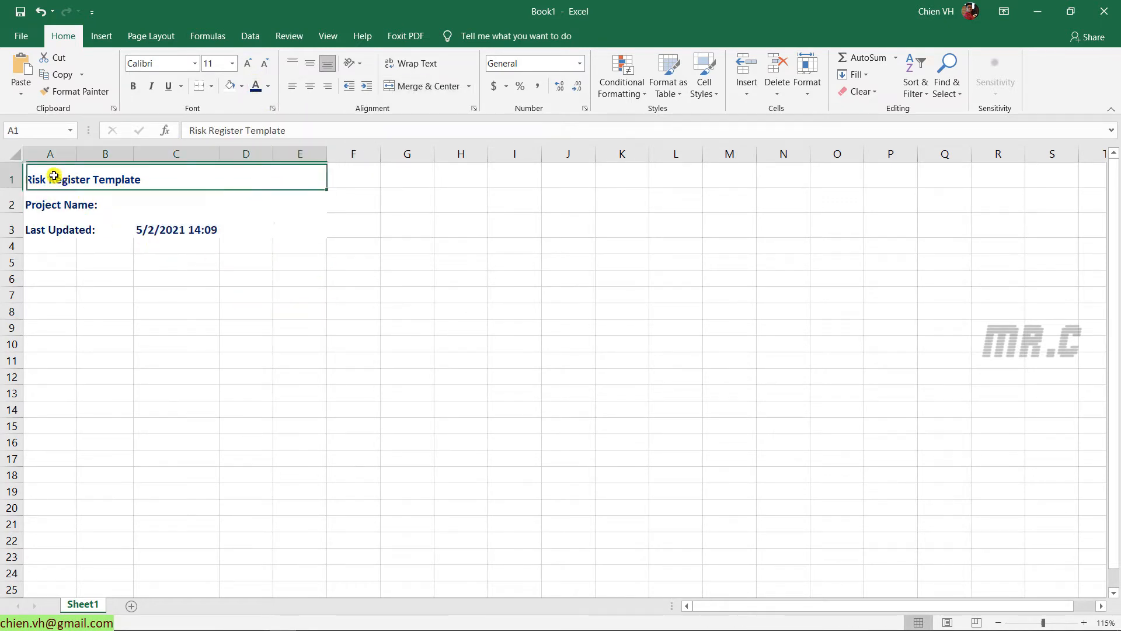
pyautogui.click(260, 64)
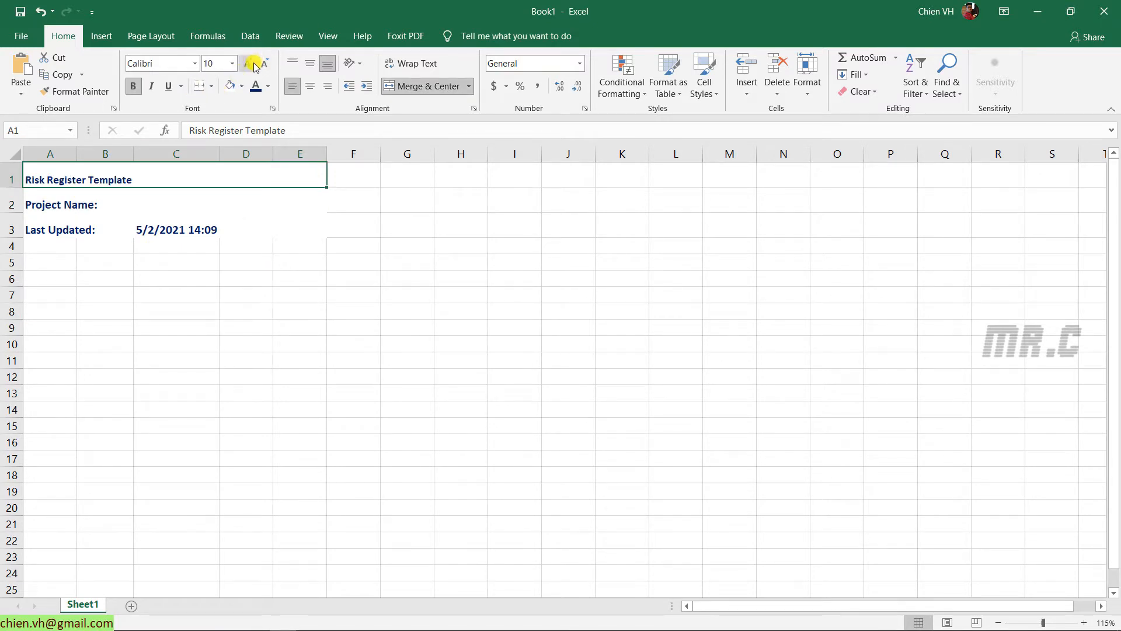
pyautogui.click(248, 63)
pyautogui.click(248, 63)
pyautogui.click(248, 63)
pyautogui.click(85, 205)
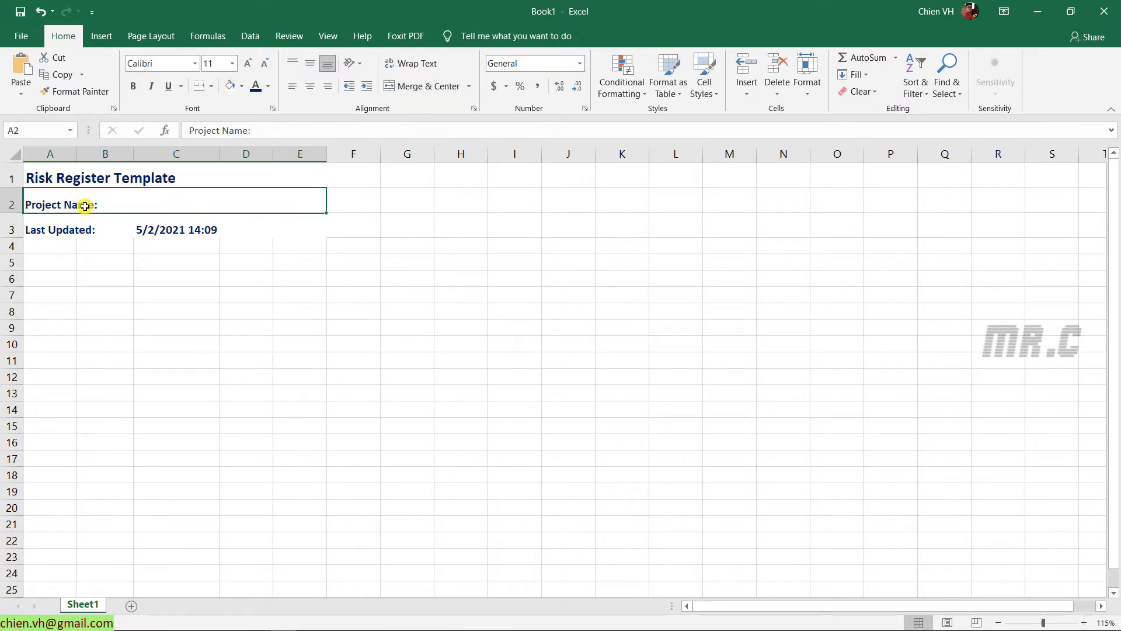
pyautogui.doubleClick(138, 204)
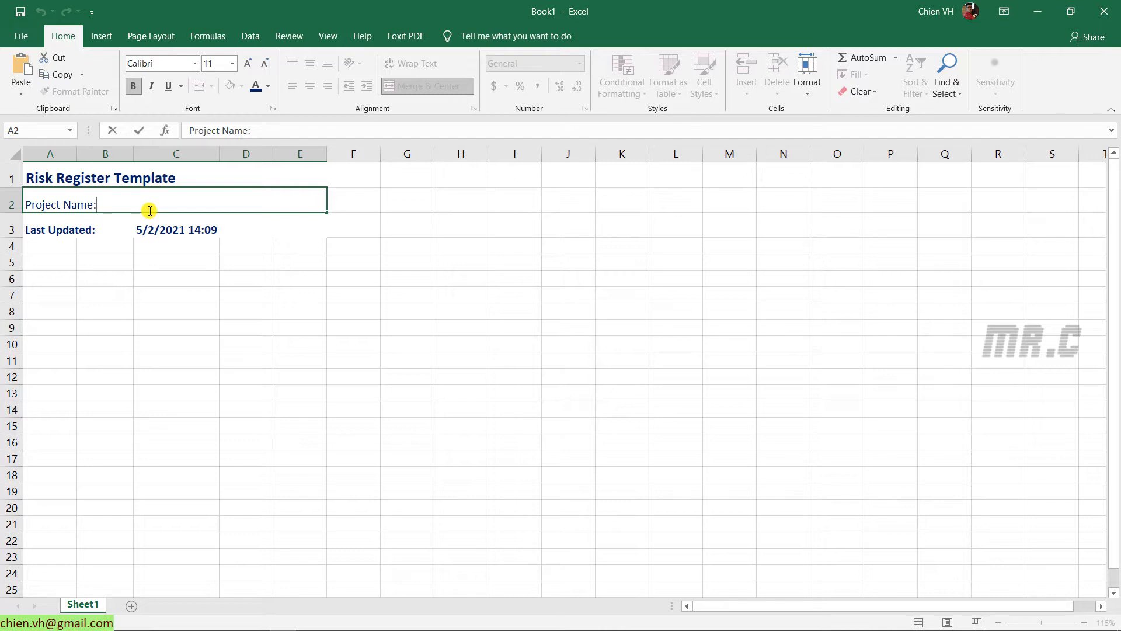
# Add 'Website Development Risk Register' after the 'Project Name:' label in A2
pyautogui.write('Website ')
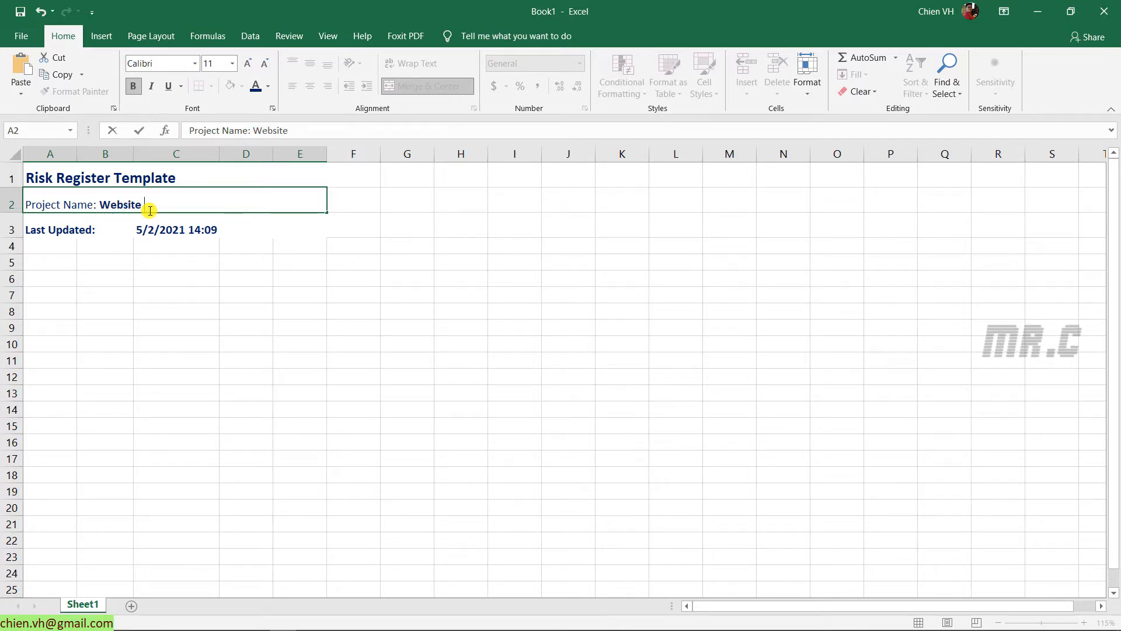
pyautogui.write('Development Ris')
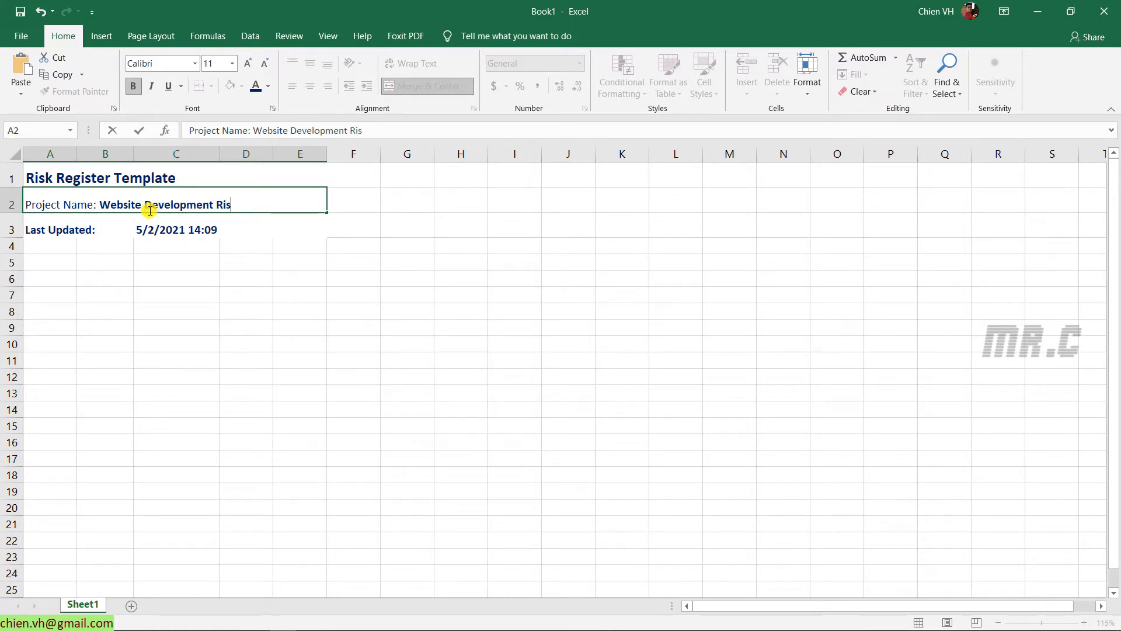
pyautogui.write('k Register')
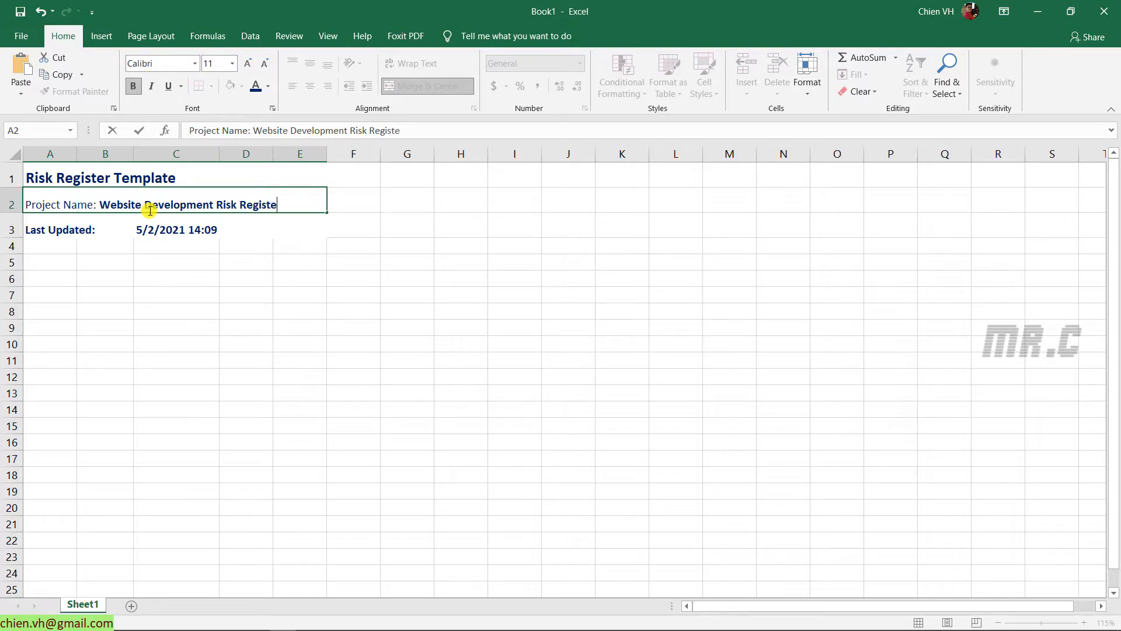
pyautogui.click(106, 359)
pyautogui.click(20, 11)
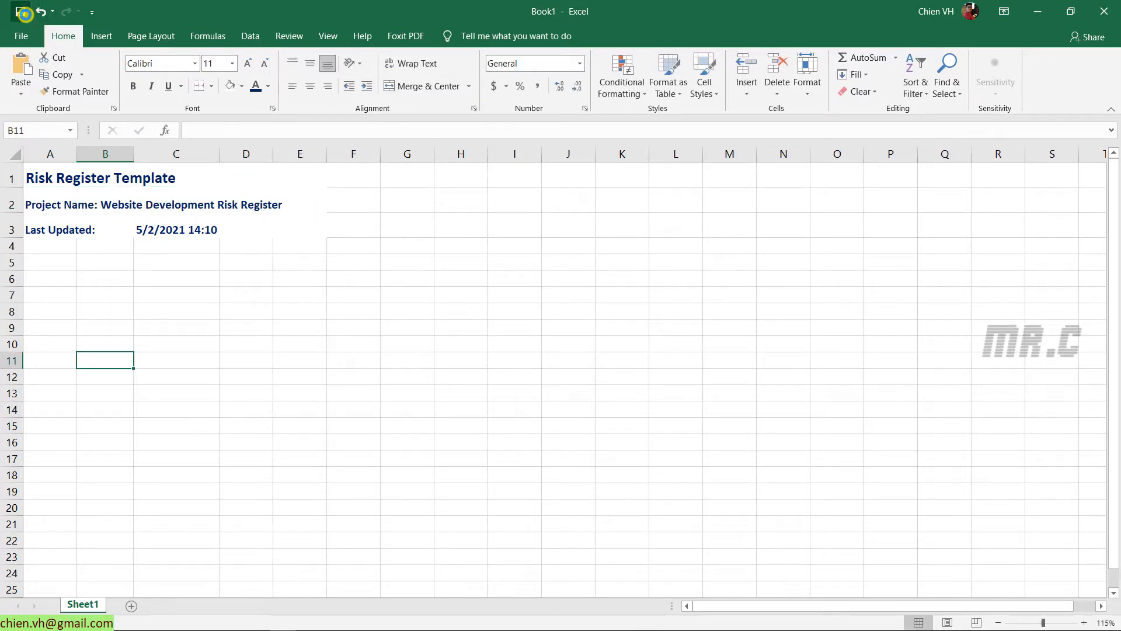
# Use Save As to store the workbook on the Desktop under the name 'Risk register template'
pyautogui.click(444, 404)
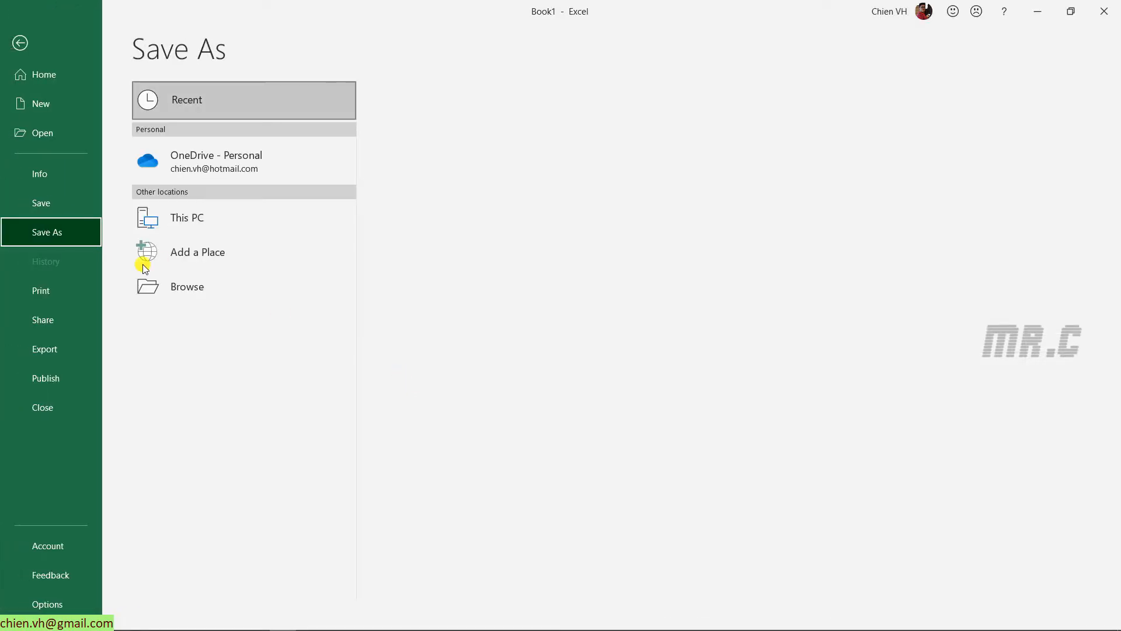
pyautogui.click(181, 285)
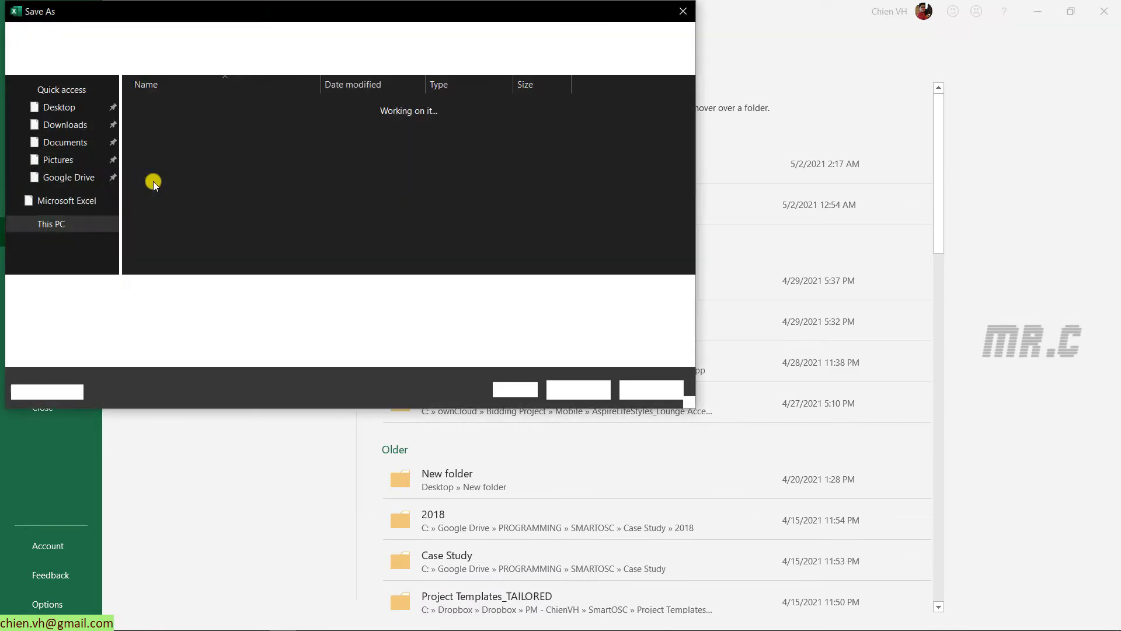
pyautogui.click(57, 116)
pyautogui.scroll(1, 57, 105)
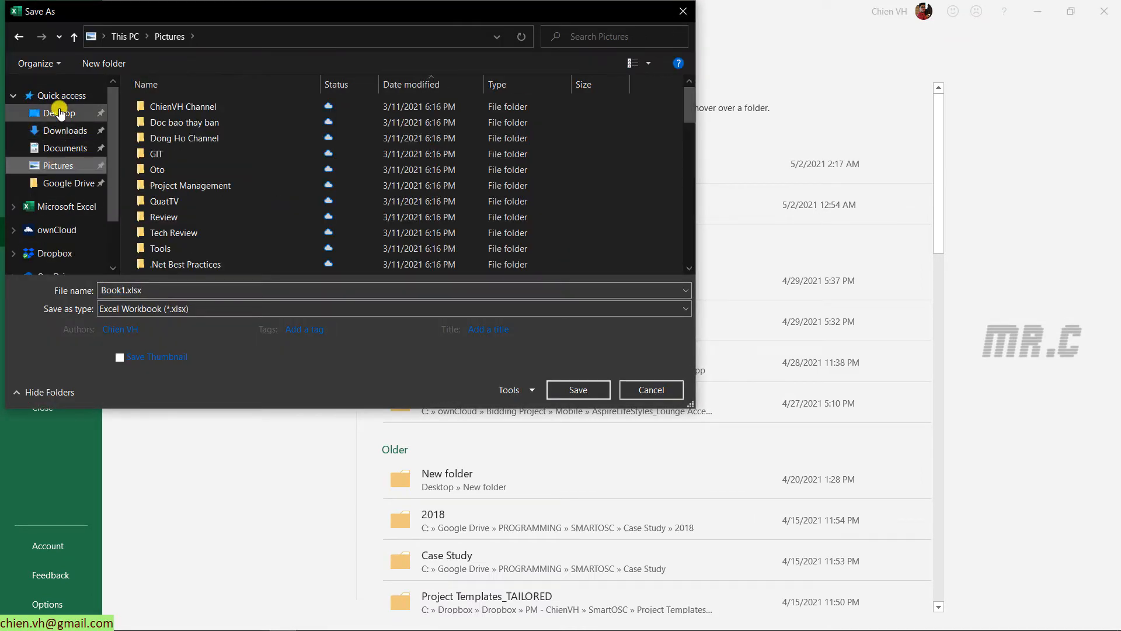
pyautogui.click(59, 111)
pyautogui.click(242, 291)
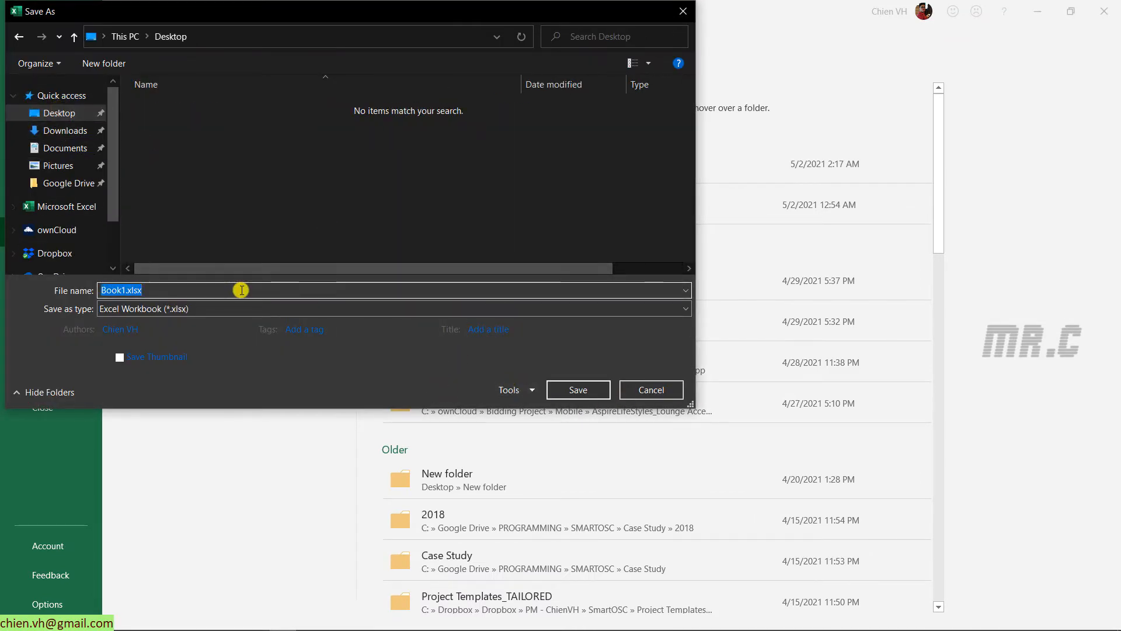
pyautogui.write('Re')
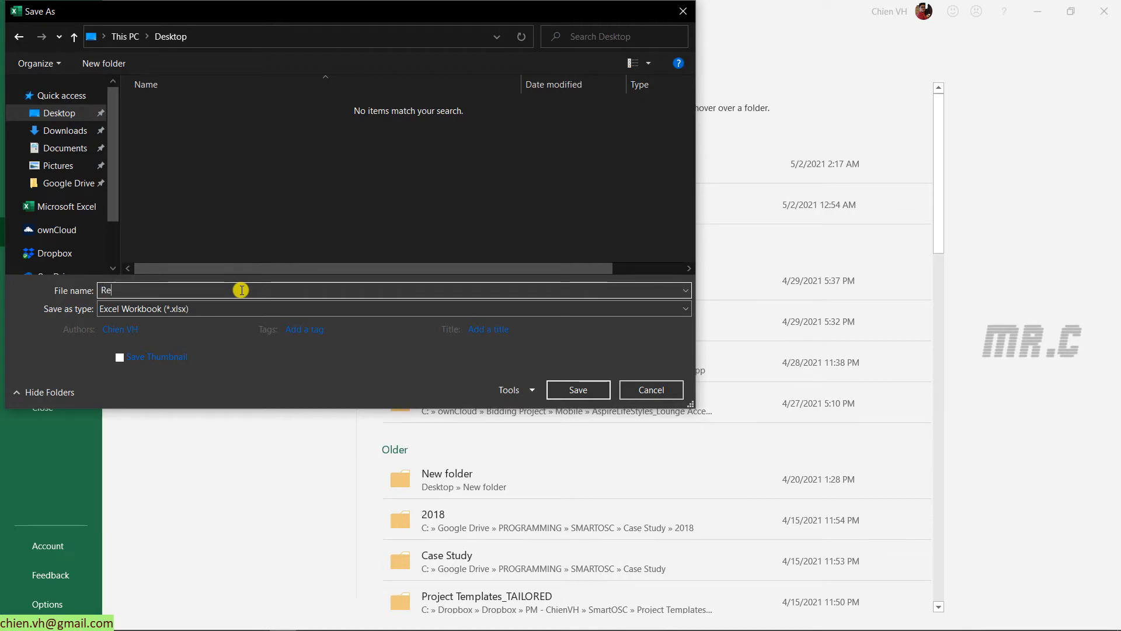
pyautogui.write('isk register template')
pyautogui.press('Return')
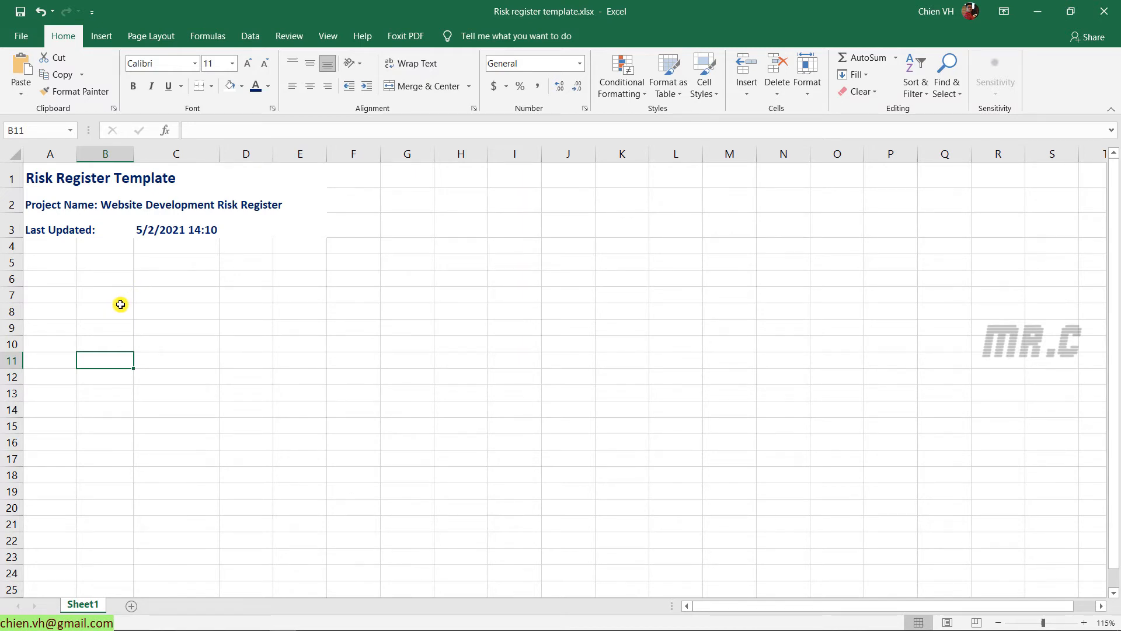
# Enter the headings ID, Risk Description and Impact in A5:C5
pyautogui.click(51, 261)
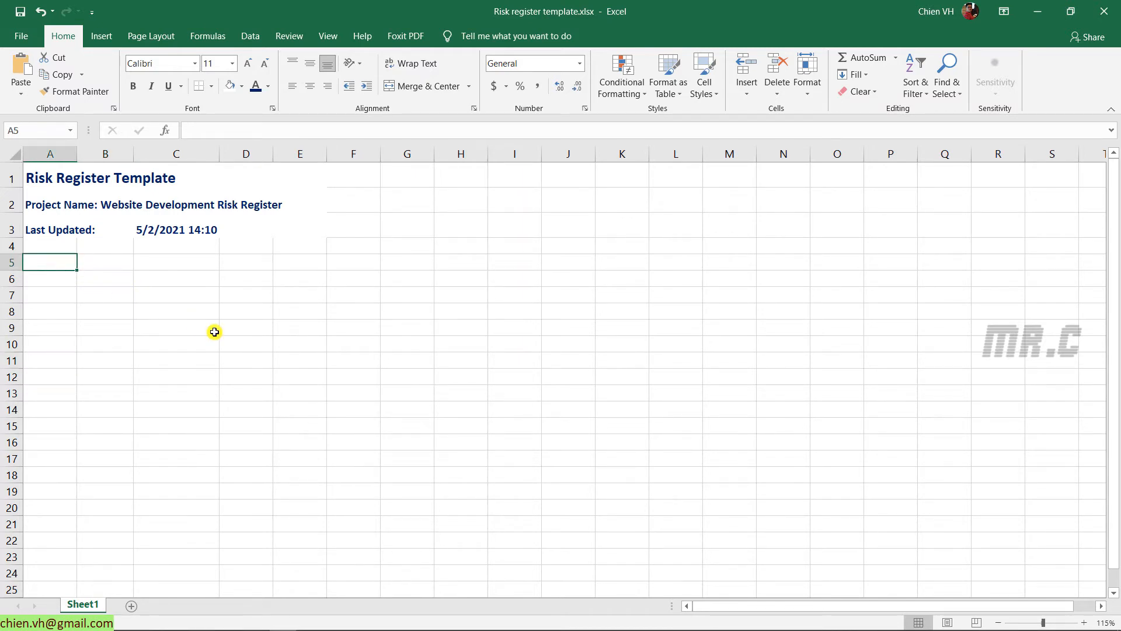
pyautogui.write('ID')
pyautogui.press('Tab')
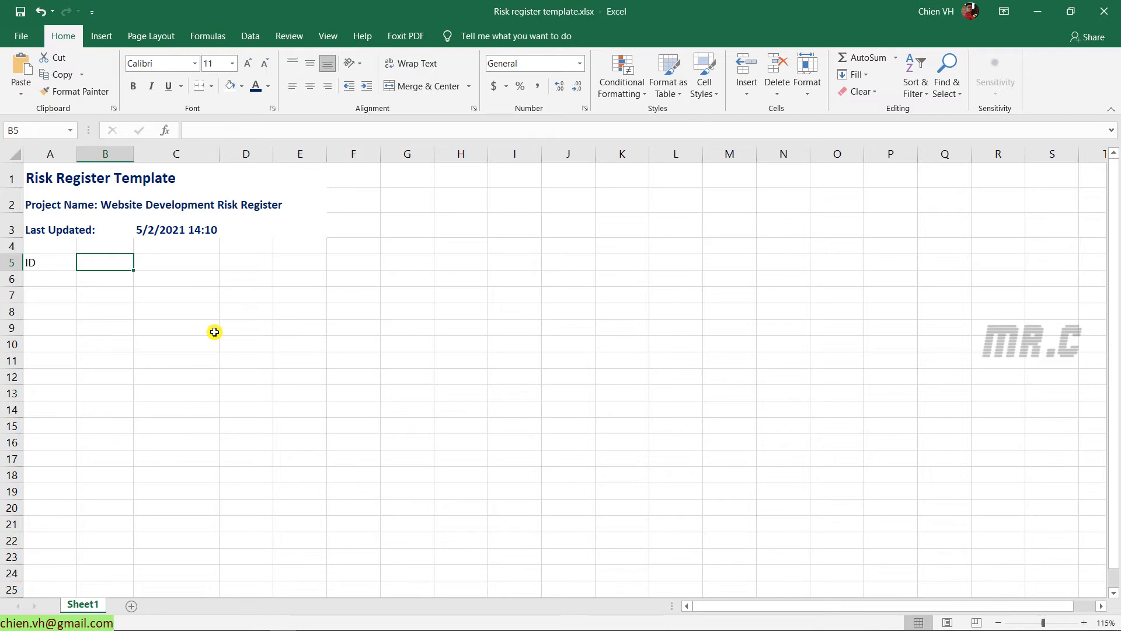
pyautogui.write('Re')
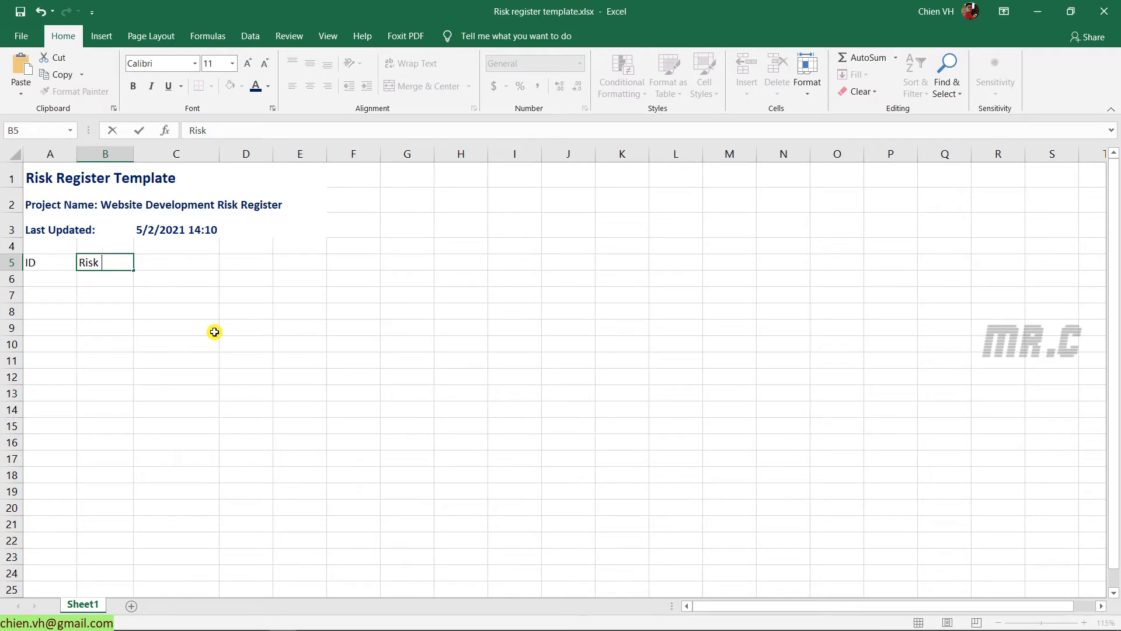
pyautogui.write('sk Description')
pyautogui.press('Tab')
pyautogui.write('I')
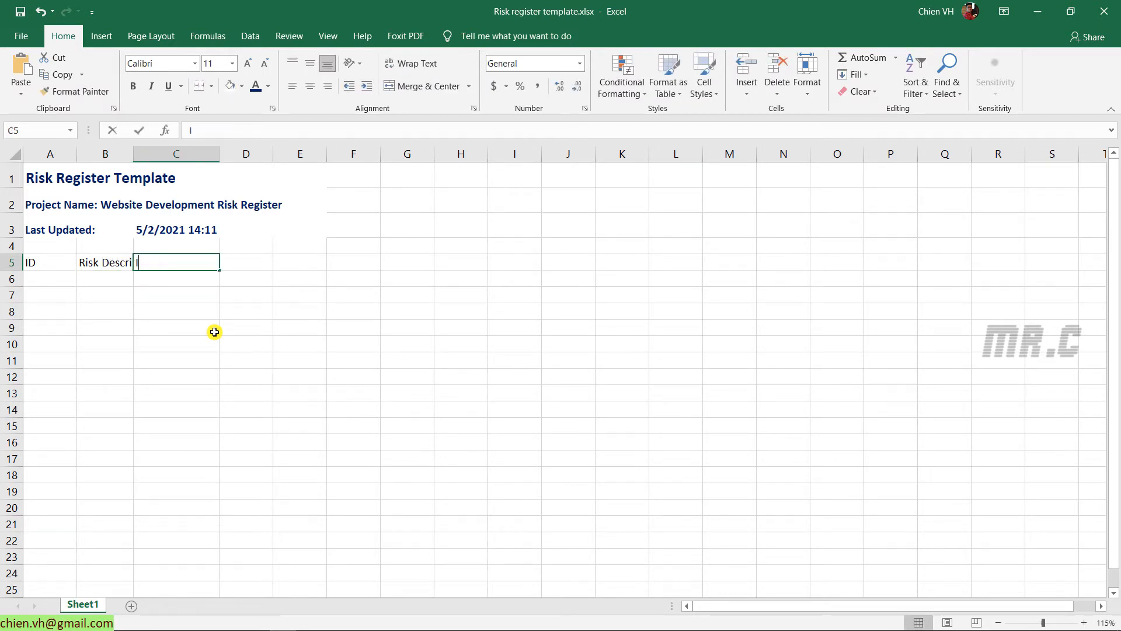
pyautogui.write('mpact')
pyautogui.press('Tab')
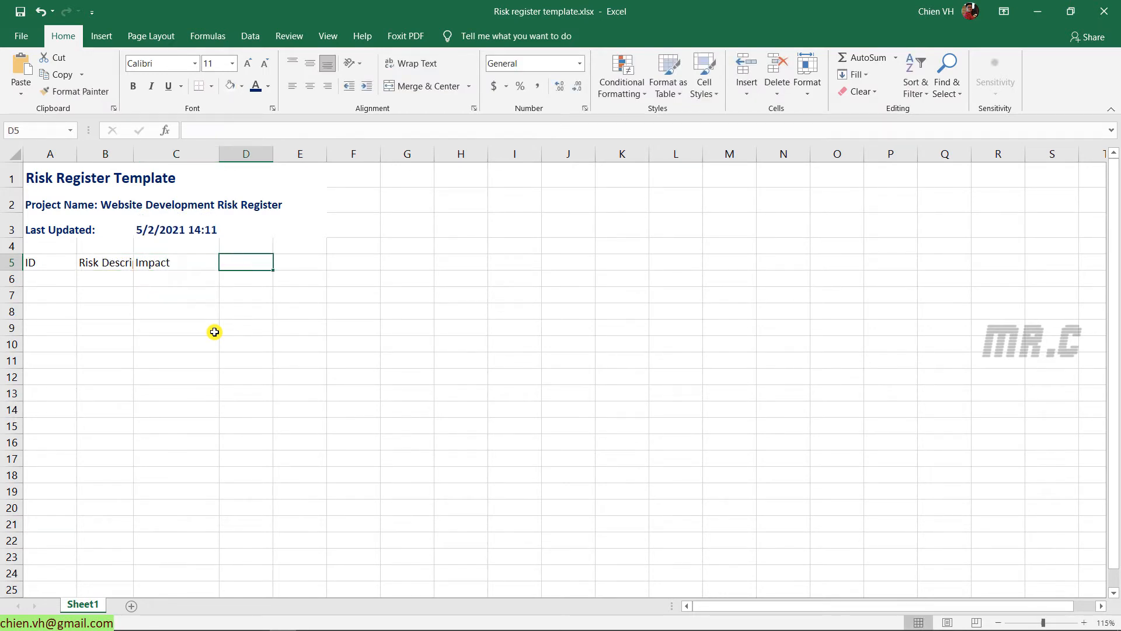
# Continue row 5 with Risk Response, Risk Level, Risk Owner and Notes in D5:G5
pyautogui.write('Re')
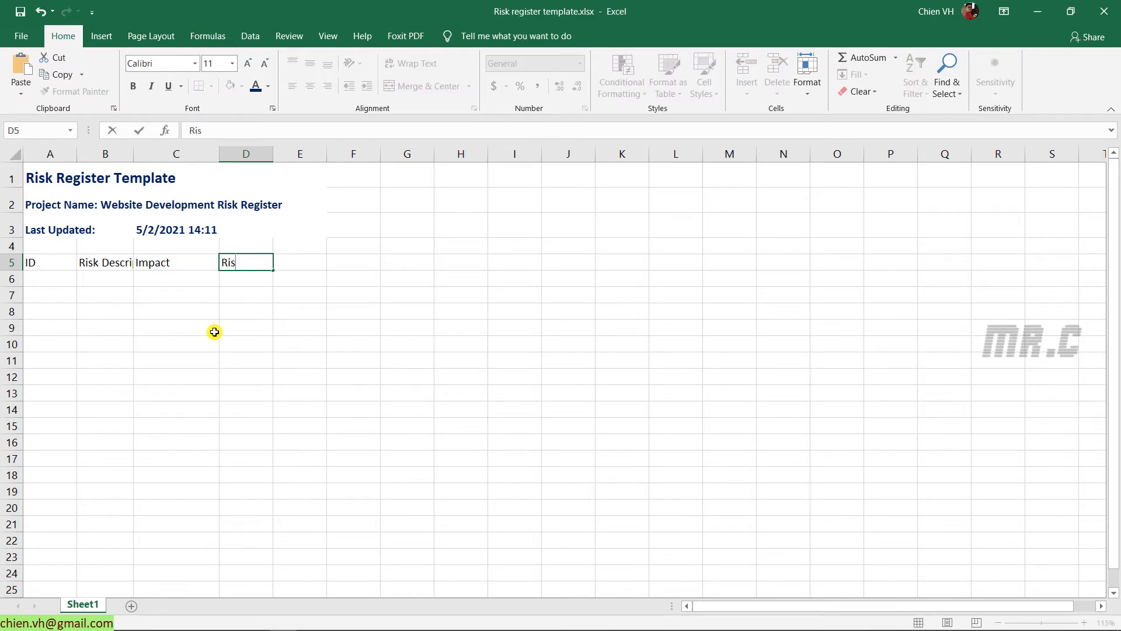
pyautogui.write('sponse')
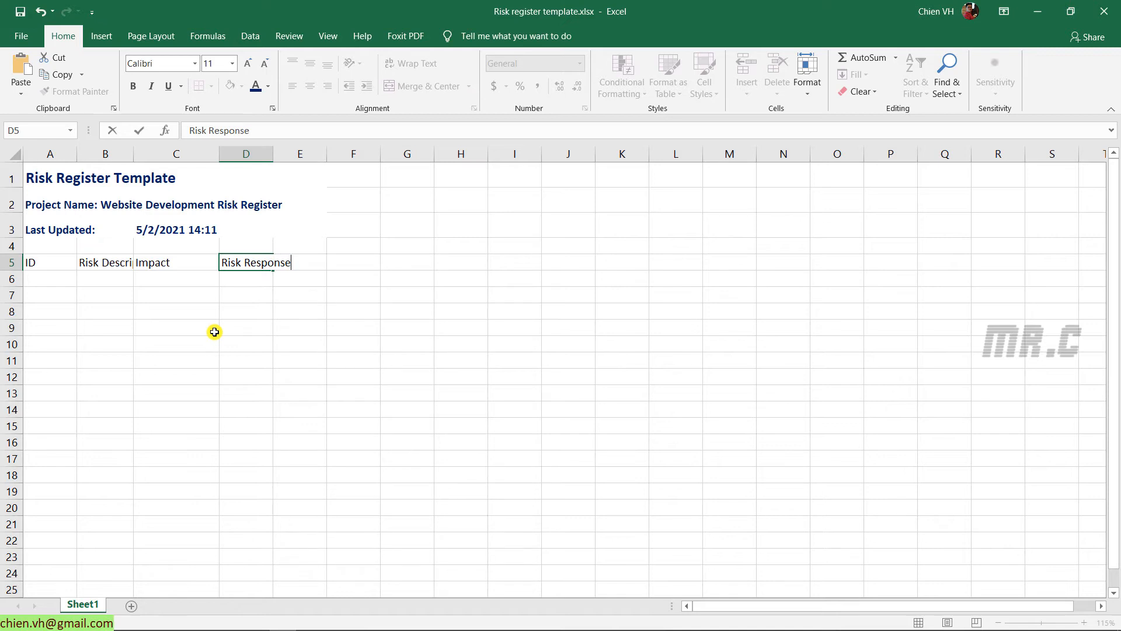
pyautogui.press('Tab')
pyautogui.write('Ri ')
pyautogui.write('k Lev')
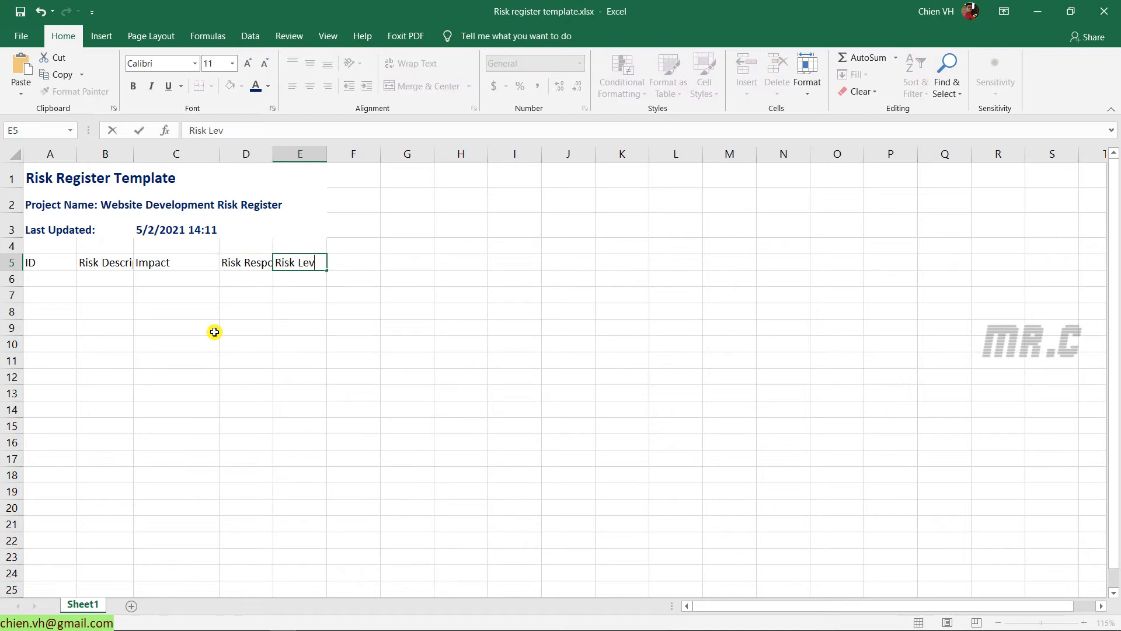
pyautogui.write('el')
pyautogui.press('Tab')
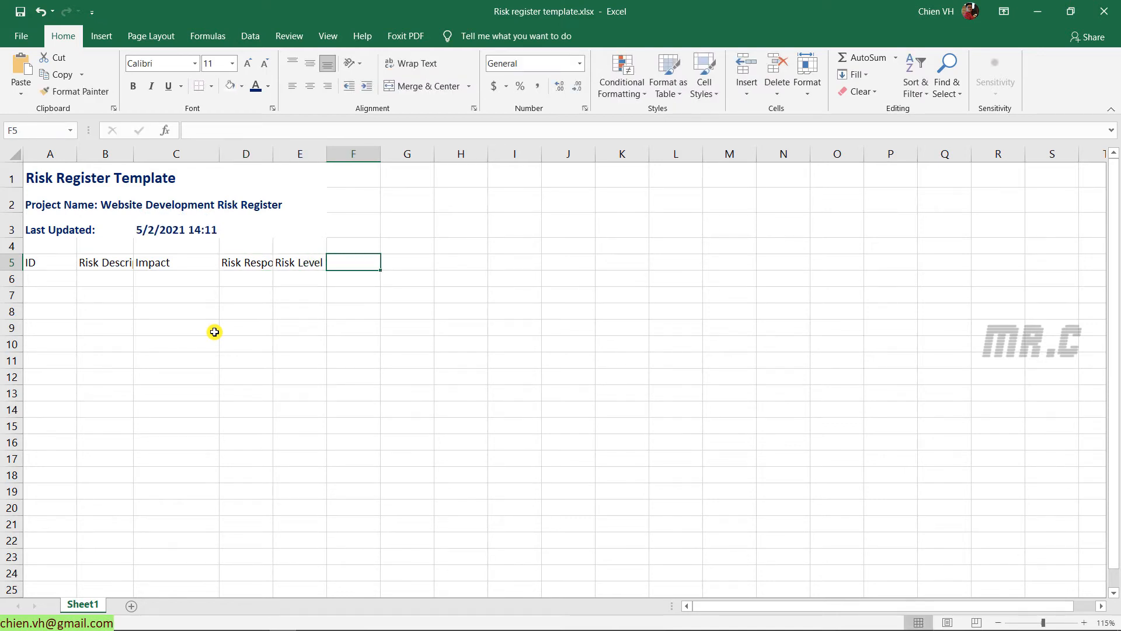
pyautogui.write('Risk')
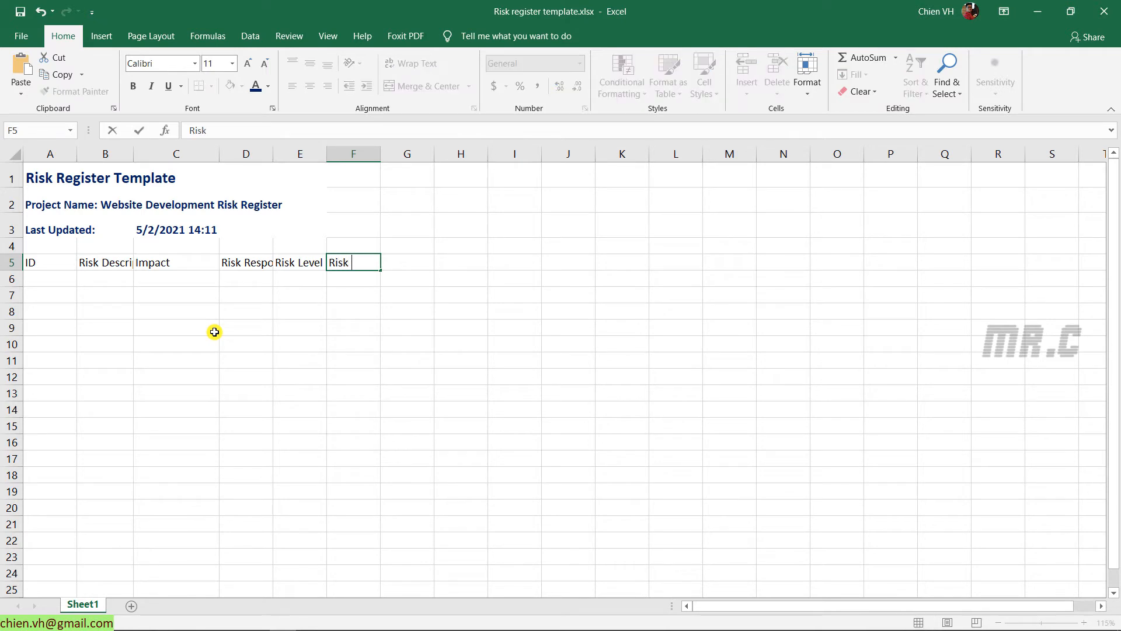
pyautogui.write(' owne')
pyautogui.press('BackSpace')
pyautogui.press('BackSpace')
pyautogui.press('BackSpace')
pyautogui.press('BackSpace')
pyautogui.write('Ow')
pyautogui.press('Tab')
pyautogui.write('Note')
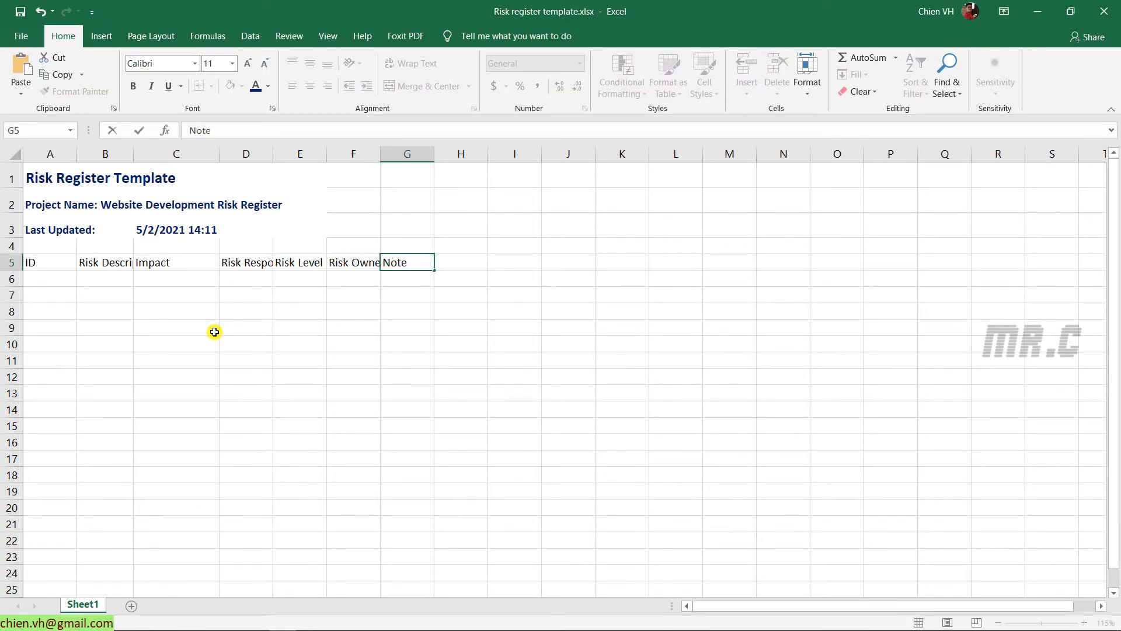
pyautogui.write('s')
pyautogui.press('Return')
# Widen columns B through D together
pyautogui.click(315, 407)
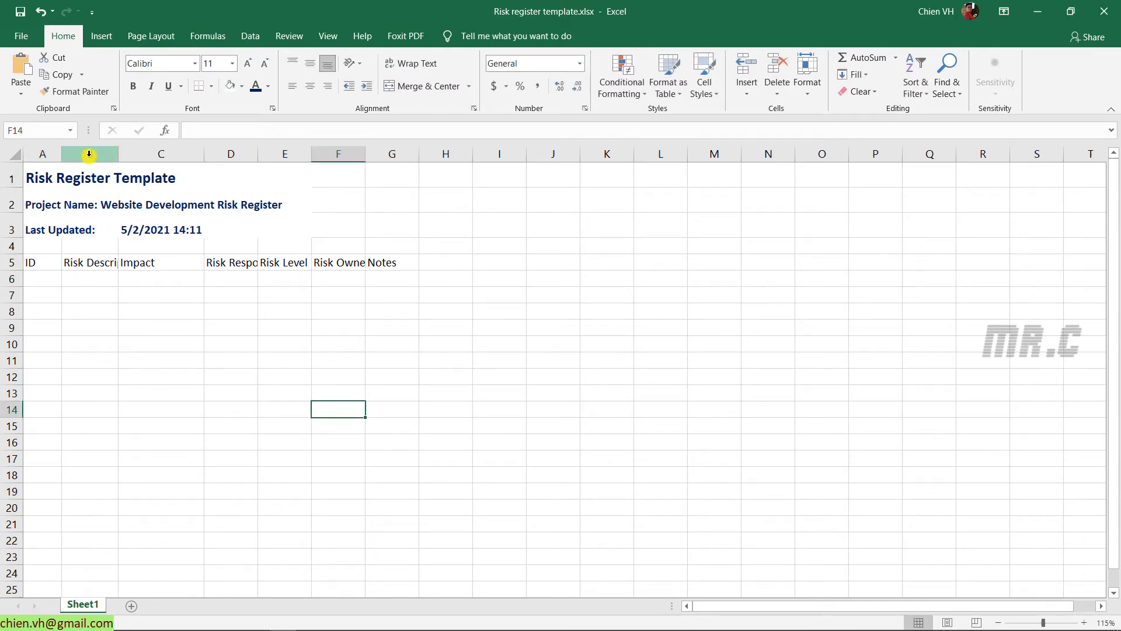
pyautogui.moveTo(89, 154); pyautogui.dragTo(216, 154)
pyautogui.moveTo(120, 153); pyautogui.dragTo(209, 154)
# Move the =NOW() formula from C3 to B3 and widen column A
pyautogui.click(293, 228)
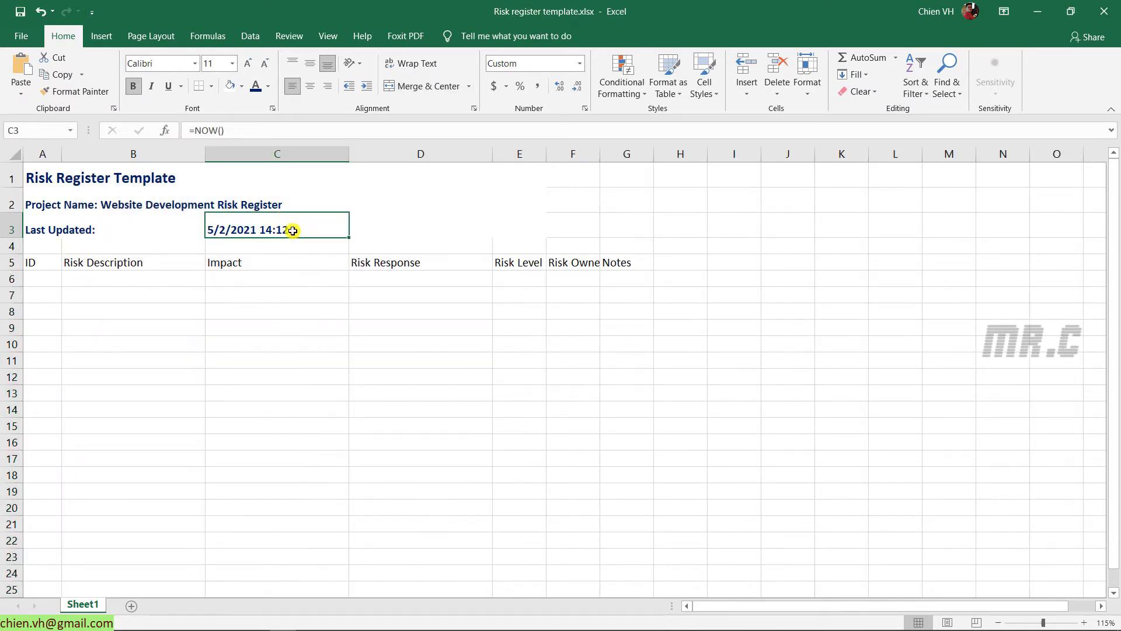
pyautogui.click(230, 130)
pyautogui.press('BackSpace')
pyautogui.press('BackSpace')
pyautogui.press('BackSpace')
pyautogui.press('BackSpace')
pyautogui.press('BackSpace')
pyautogui.press('BackSpace')
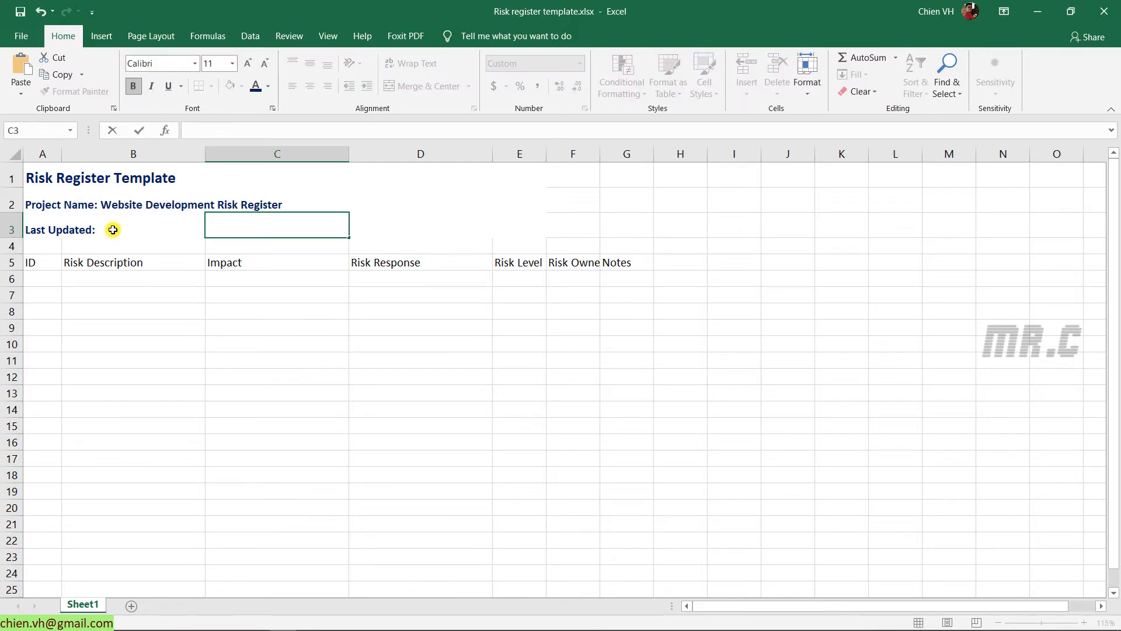
pyautogui.doubleClick(125, 229)
pyautogui.write('=NOW()')
pyautogui.click(181, 345)
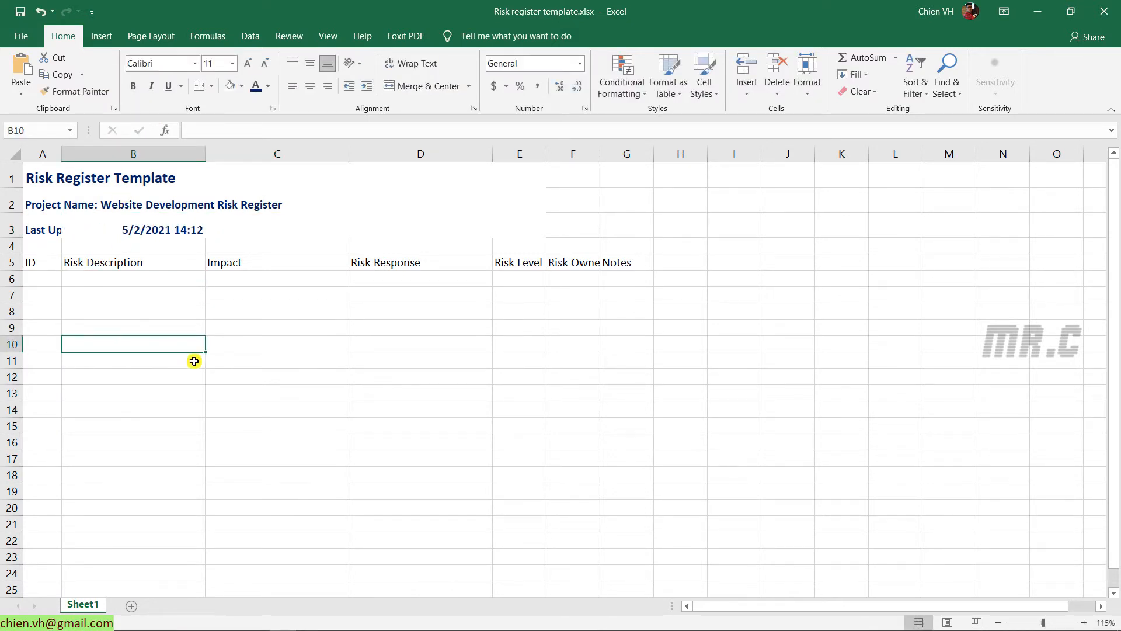
pyautogui.moveTo(59, 157); pyautogui.dragTo(99, 160)
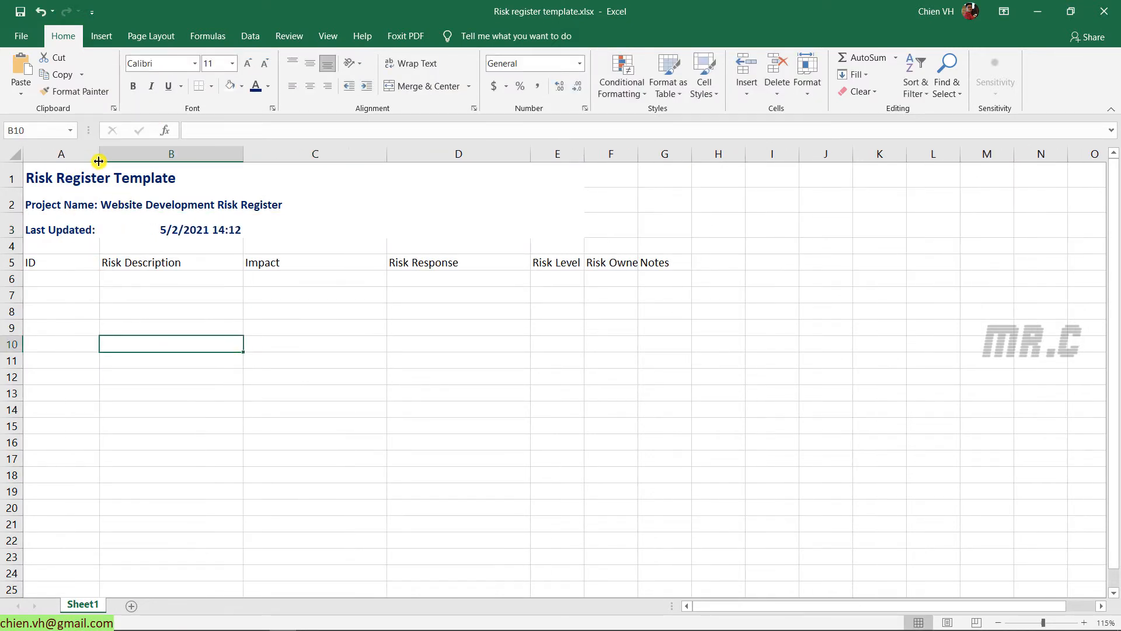
# Apply Wrap Text and Middle Align to the whole worksheet, adjusting row 3's height
pyautogui.click(14, 155)
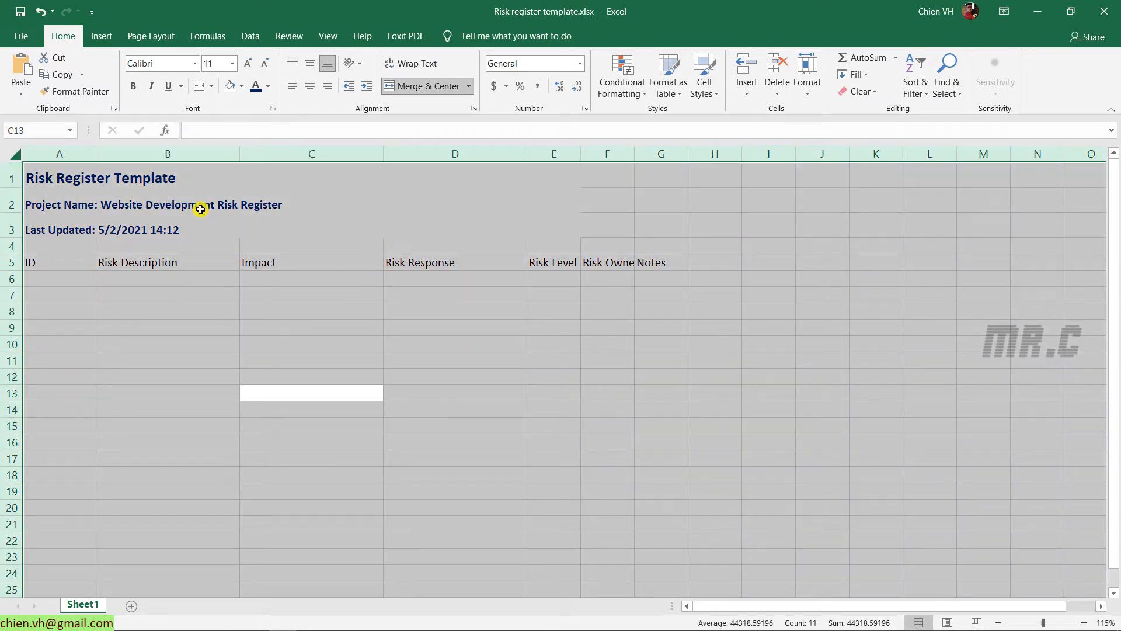
pyautogui.click(407, 66)
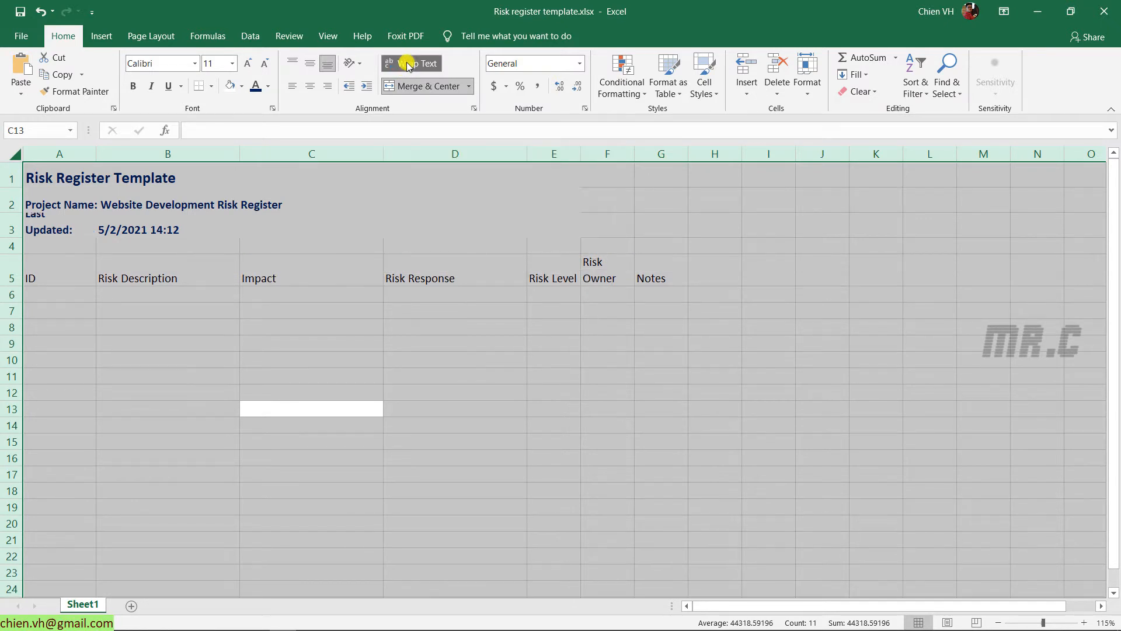
pyautogui.click(455, 374)
pyautogui.moveTo(12, 238)
pyautogui.mouseDown()
pyautogui.moveTo(12, 274)
pyautogui.moveTo(15, 248)
pyautogui.mouseUp()
pyautogui.click(34, 234)
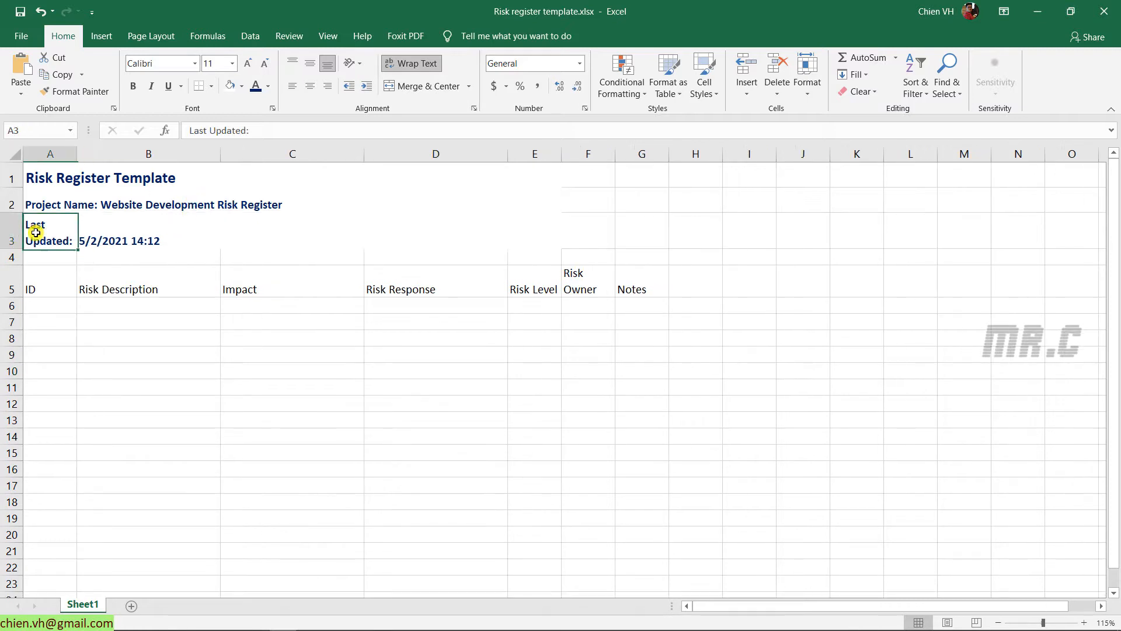
pyautogui.click(173, 349)
pyautogui.hotkey('ctrl', 'a')
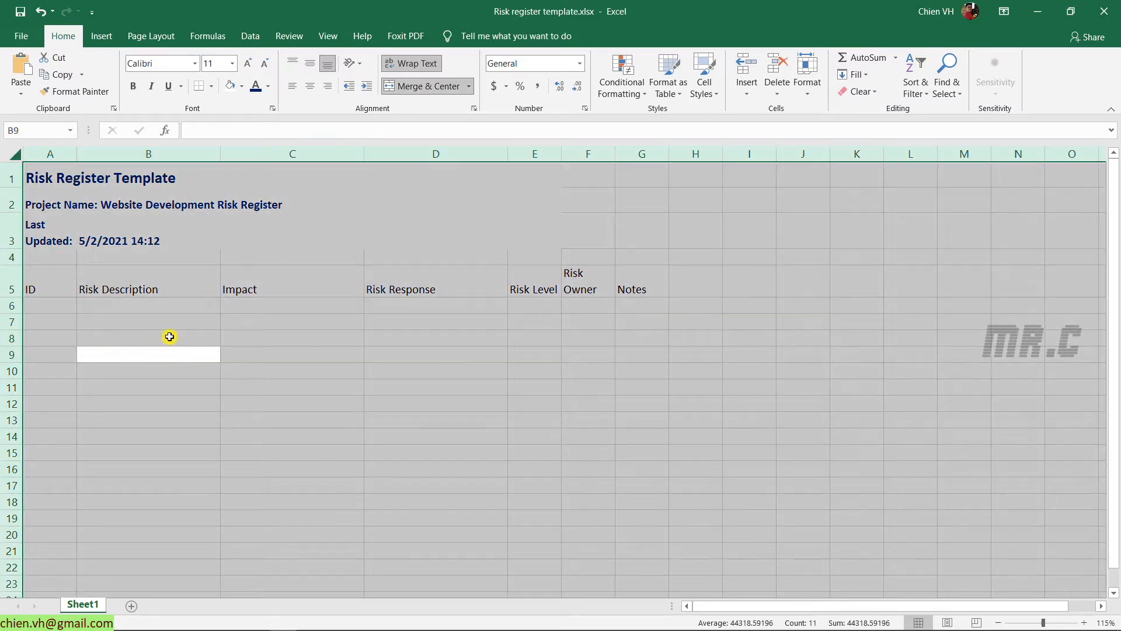
pyautogui.click(313, 64)
pyautogui.click(311, 358)
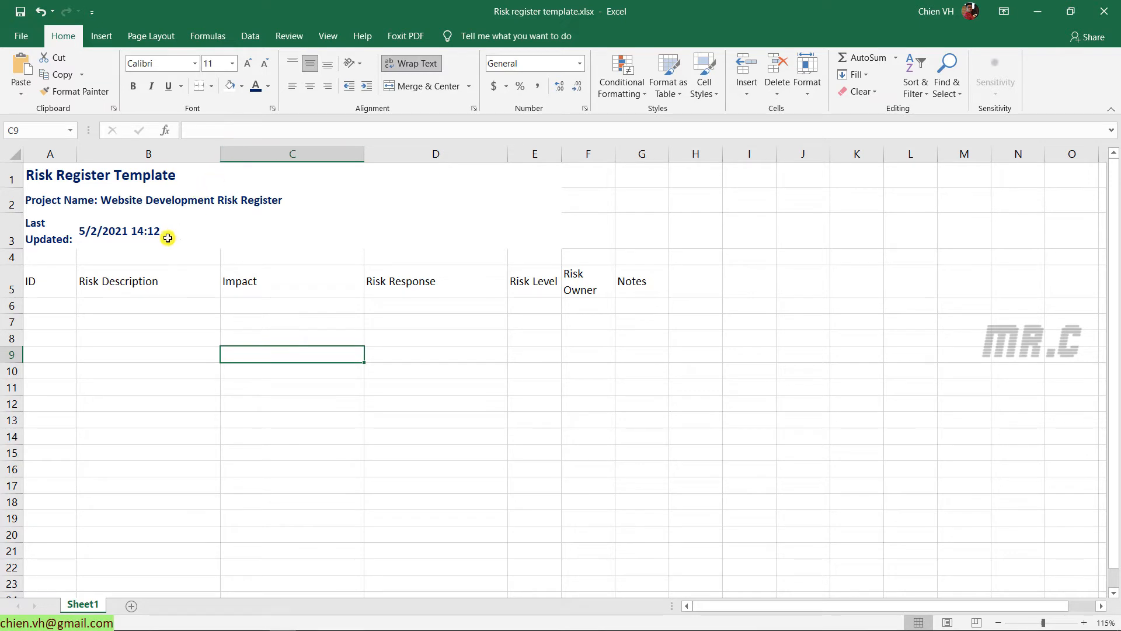
# Shorten the A3 label from 'Last Updated:' to 'Updated:'
pyautogui.doubleClick(46, 226)
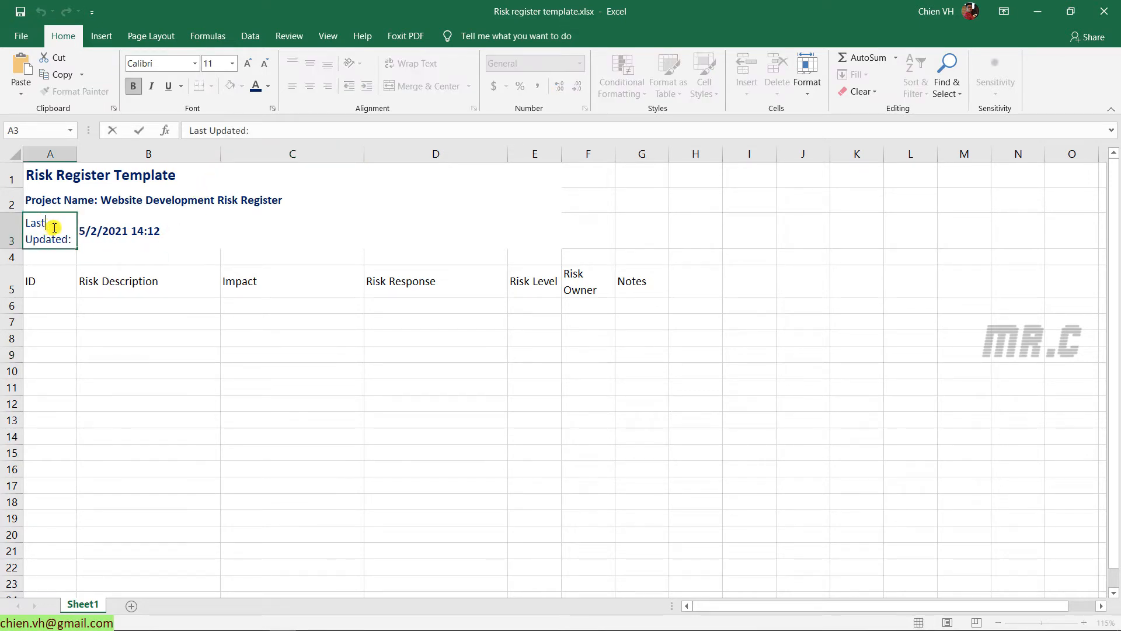
pyautogui.press('BackSpace')
pyautogui.press('BackSpace')
pyautogui.press('BackSpace')
pyautogui.press('BackSpace')
pyautogui.press('Delete')
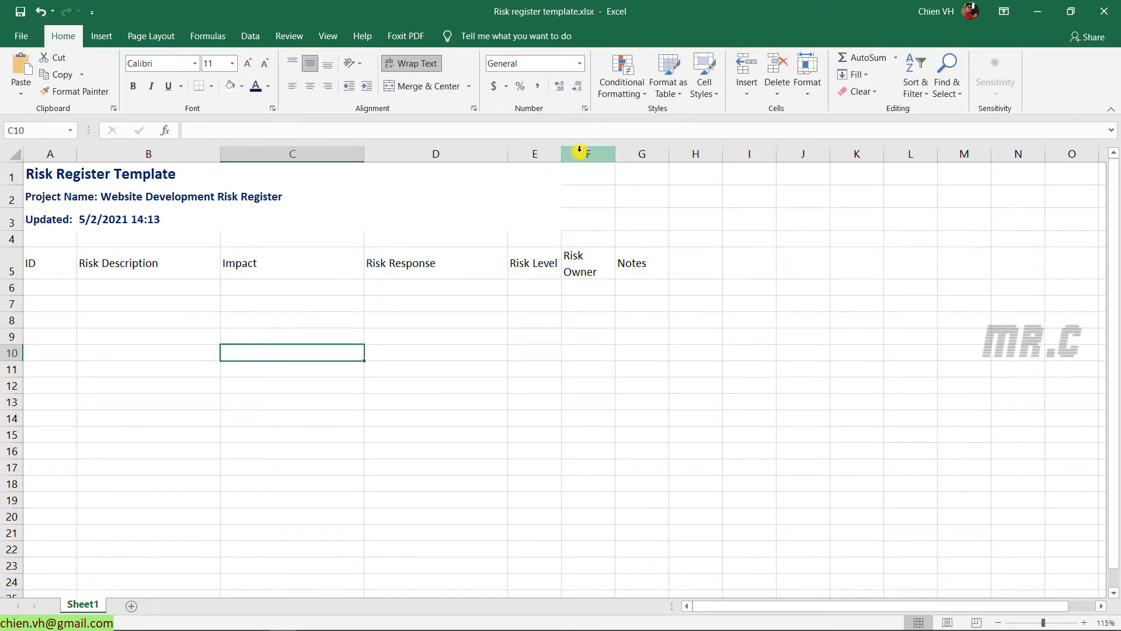
# Widen the Risk Level and Notes columns and give A4:E4 a white fill
pyautogui.moveTo(562, 155); pyautogui.dragTo(819, 155)
pyautogui.moveTo(50, 239); pyautogui.dragTo(526, 240)
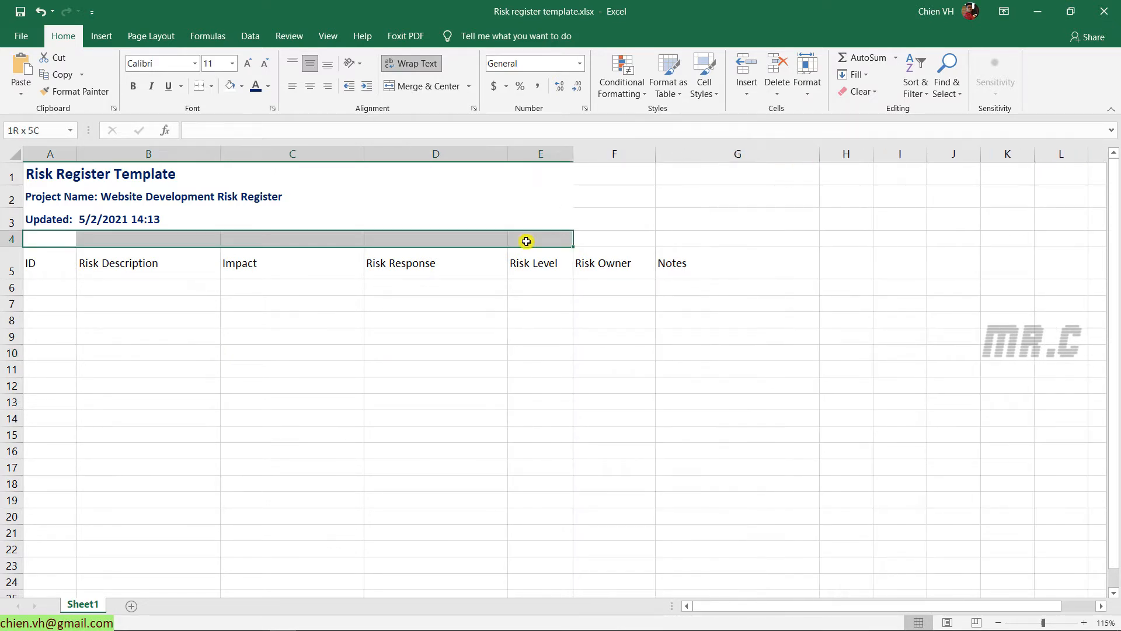
pyautogui.click(235, 88)
pyautogui.click(342, 354)
pyautogui.click(264, 407)
# Apply All Borders to the table range A5:G19
pyautogui.moveTo(36, 265); pyautogui.dragTo(707, 503)
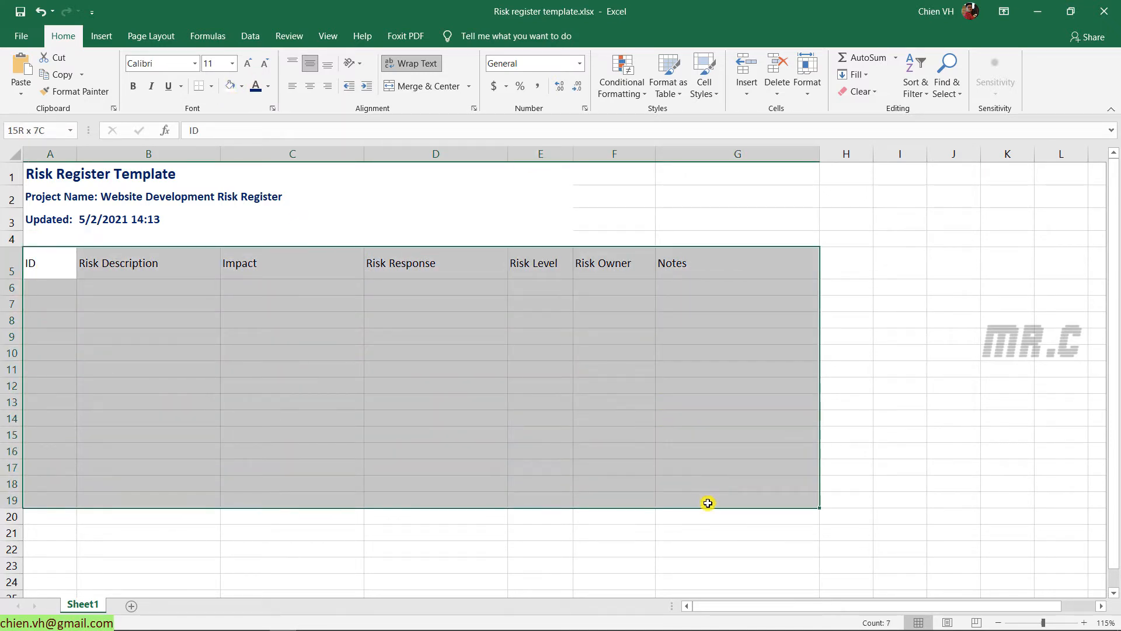
pyautogui.click(211, 86)
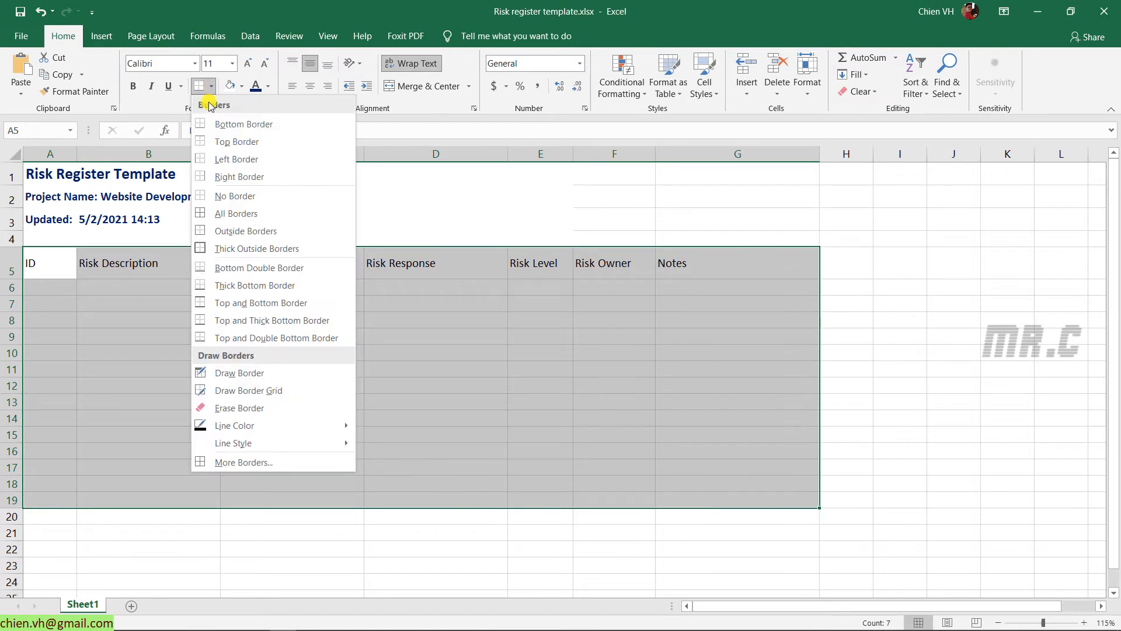
pyautogui.click(242, 215)
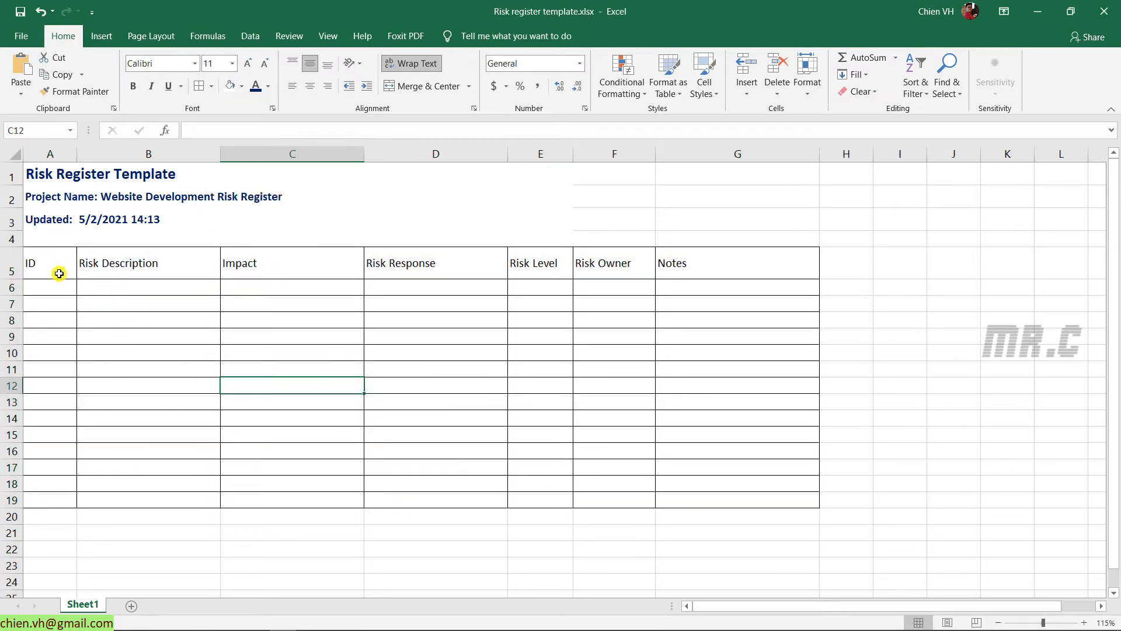
# Give the row 5 headings dark blue text on a light blue fill
pyautogui.moveTo(33, 261); pyautogui.dragTo(718, 268)
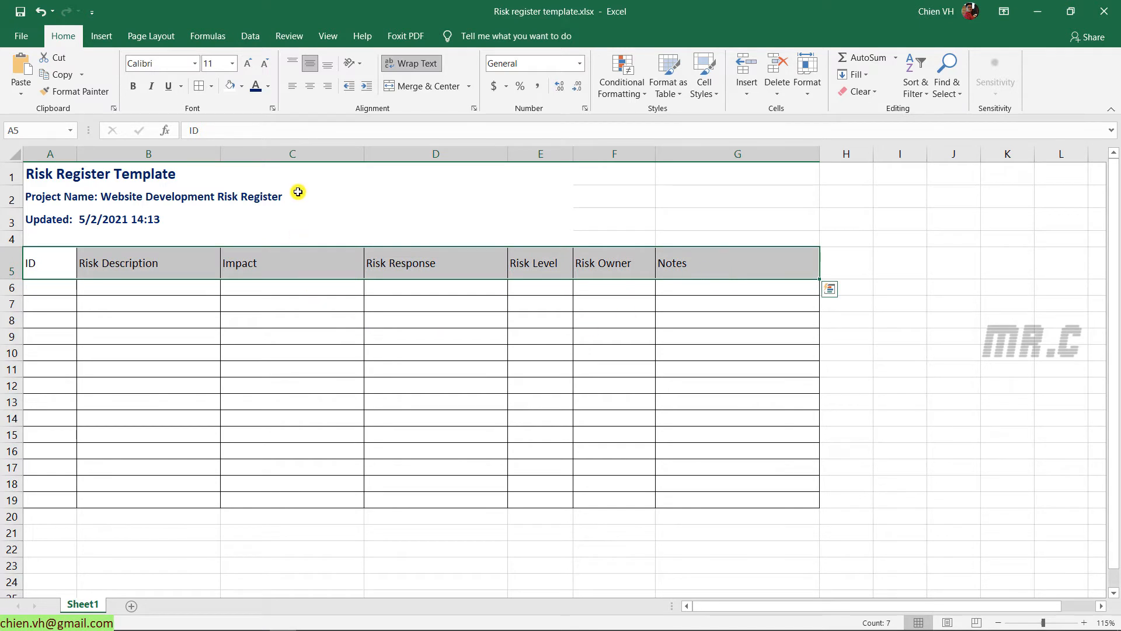
pyautogui.click(255, 86)
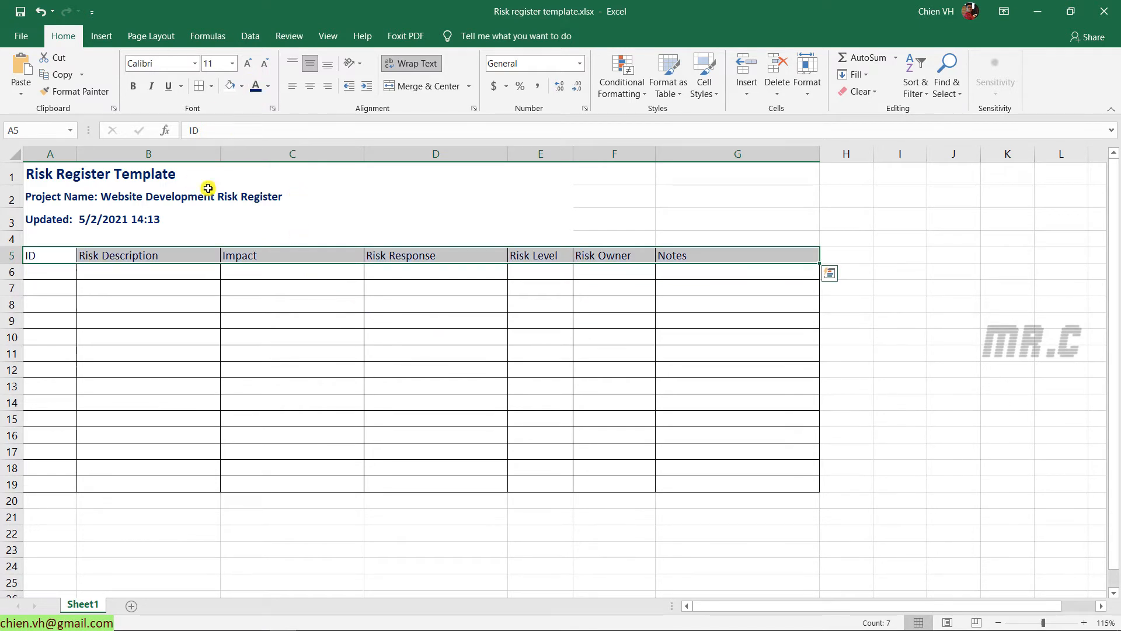
pyautogui.click(241, 87)
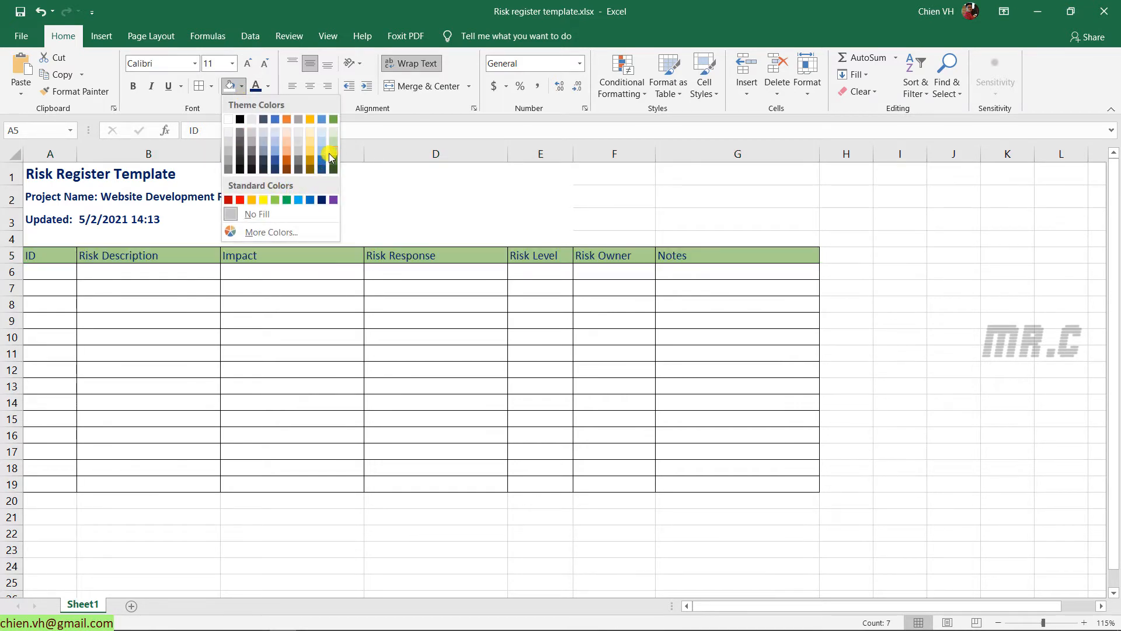
pyautogui.click(322, 155)
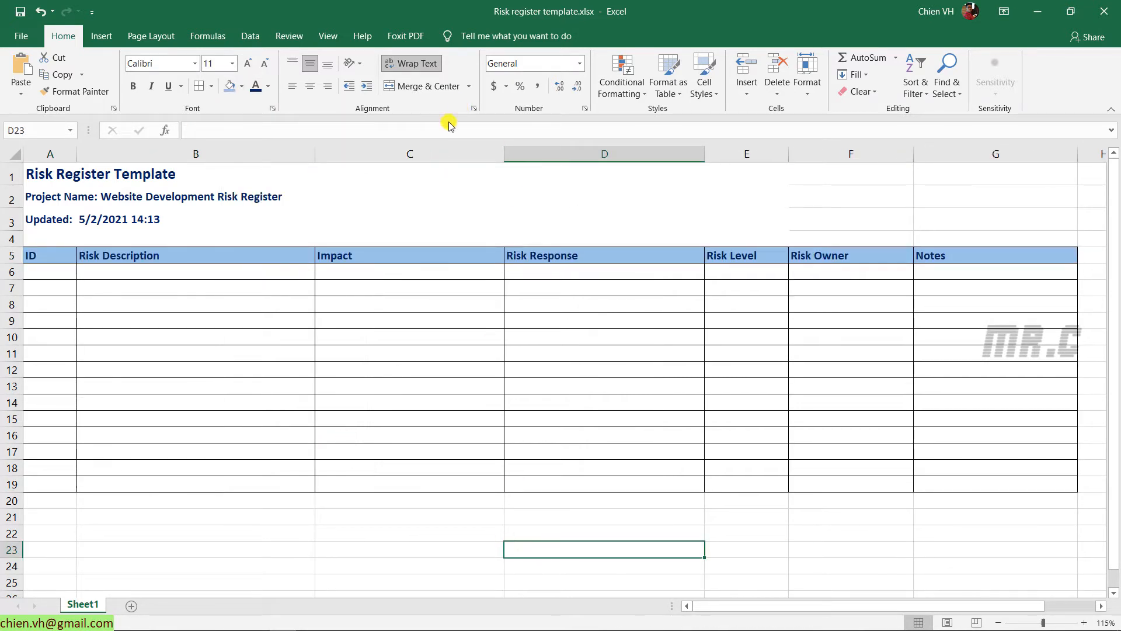
pyautogui.click(790, 549)
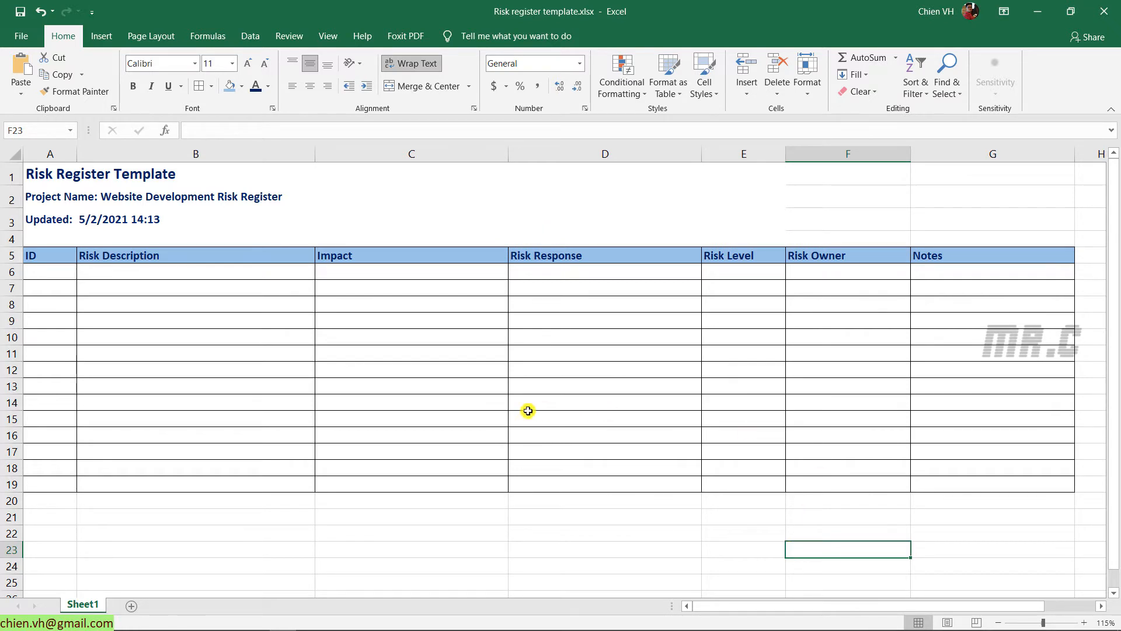
pyautogui.click(37, 255)
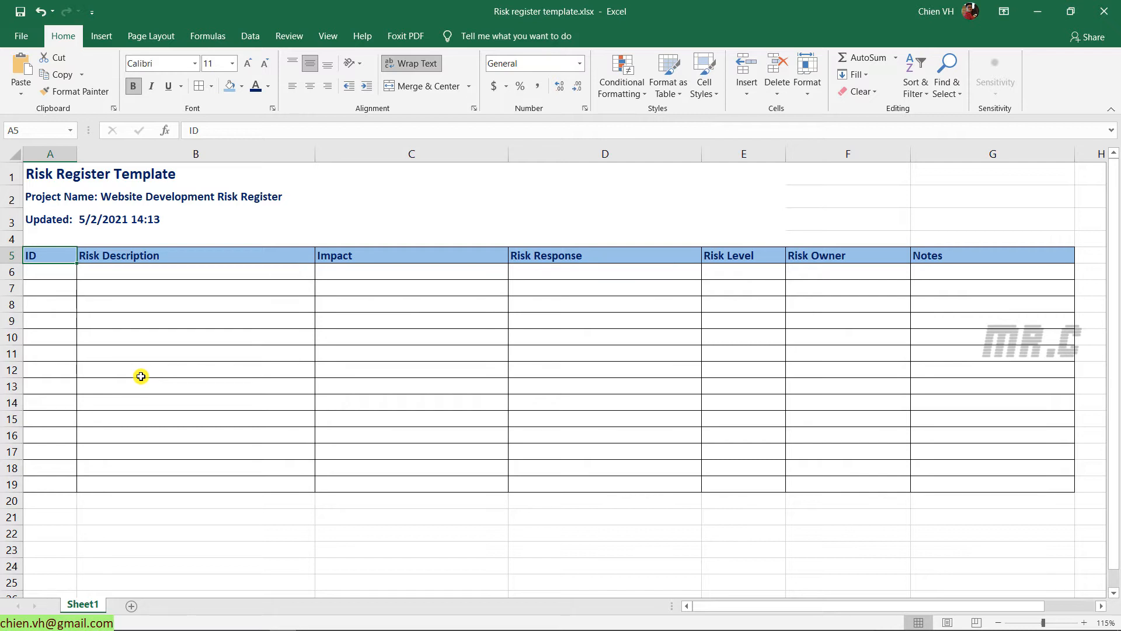
pyautogui.click(246, 254)
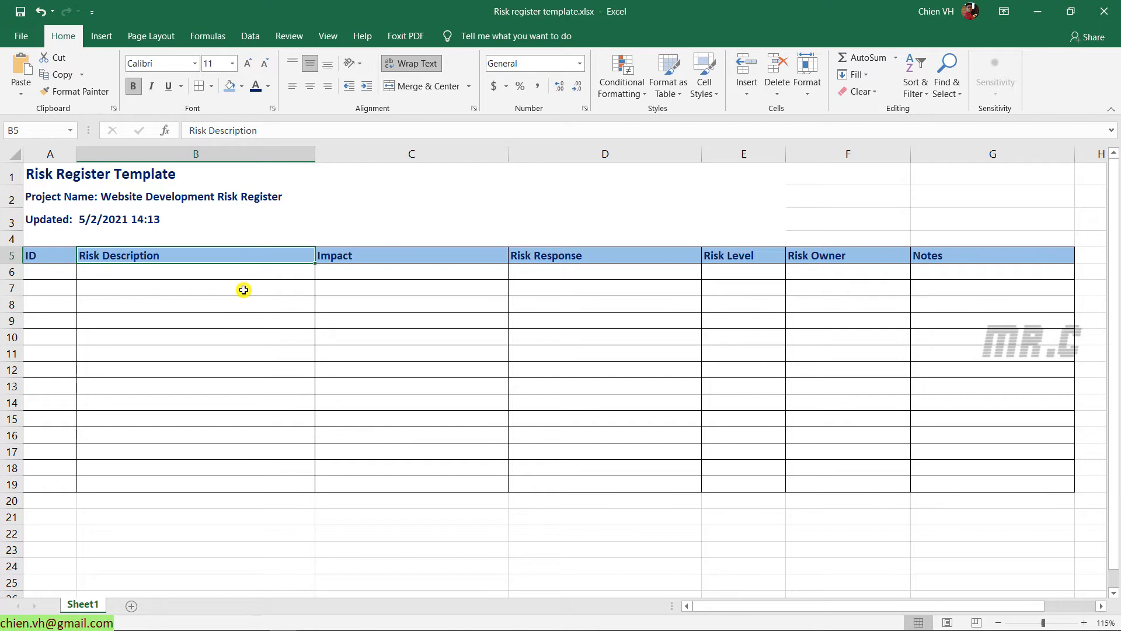
pyautogui.click(359, 257)
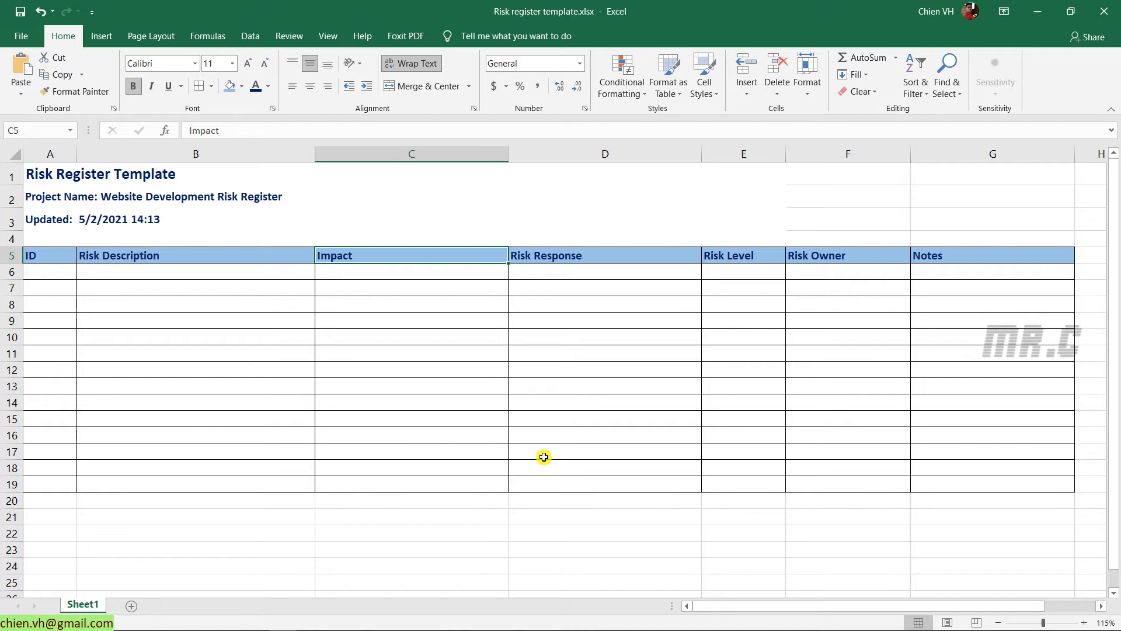
pyautogui.click(662, 254)
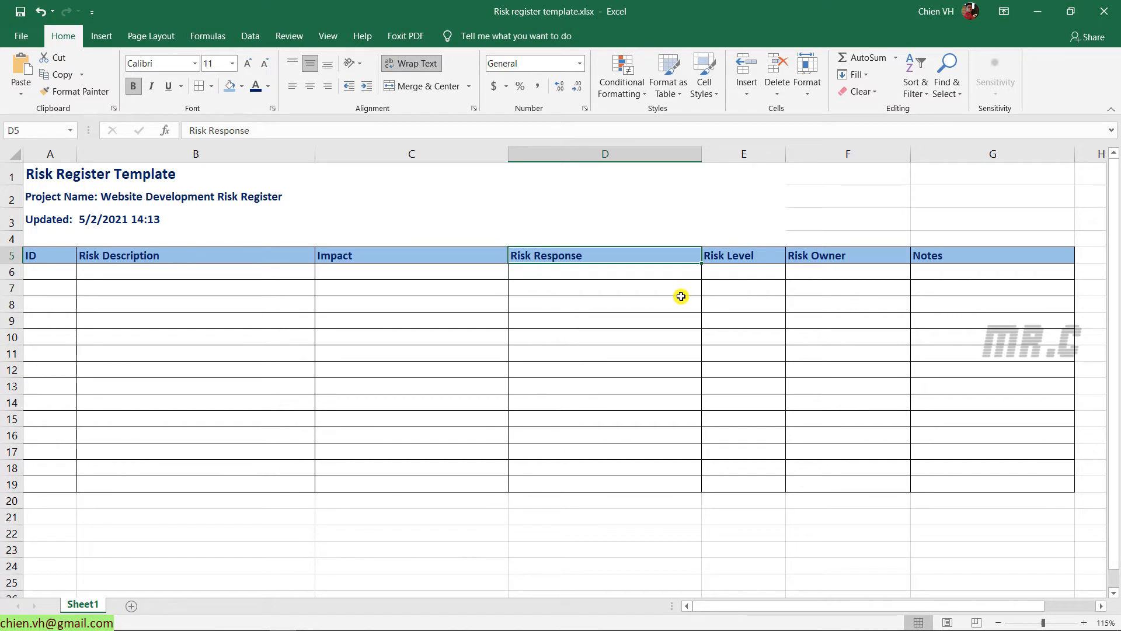
pyautogui.click(733, 258)
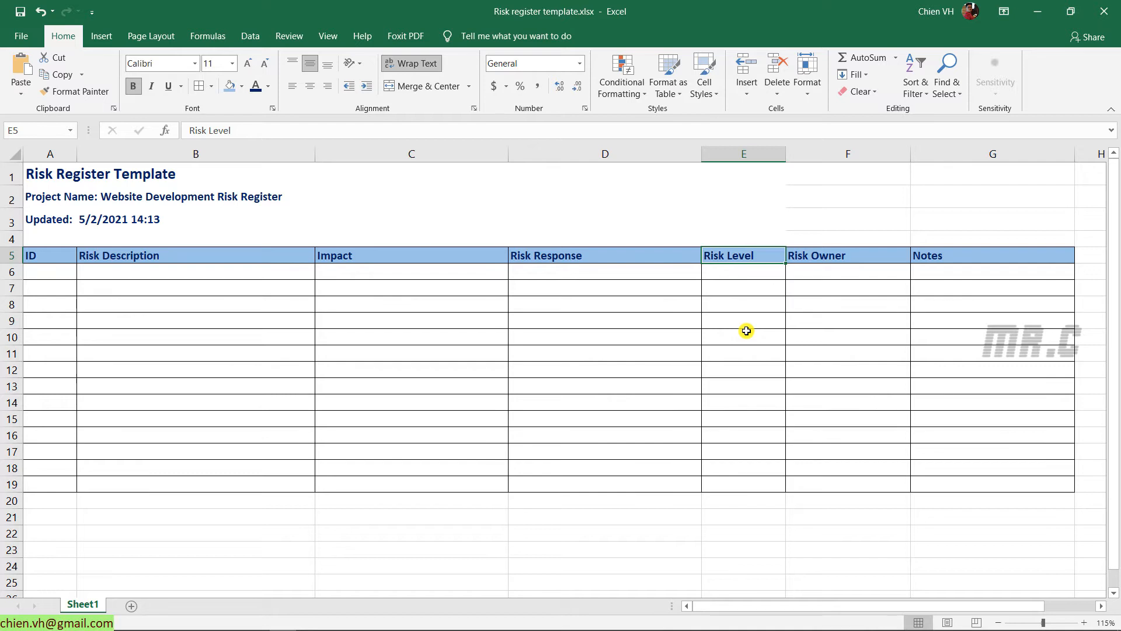
pyautogui.click(842, 257)
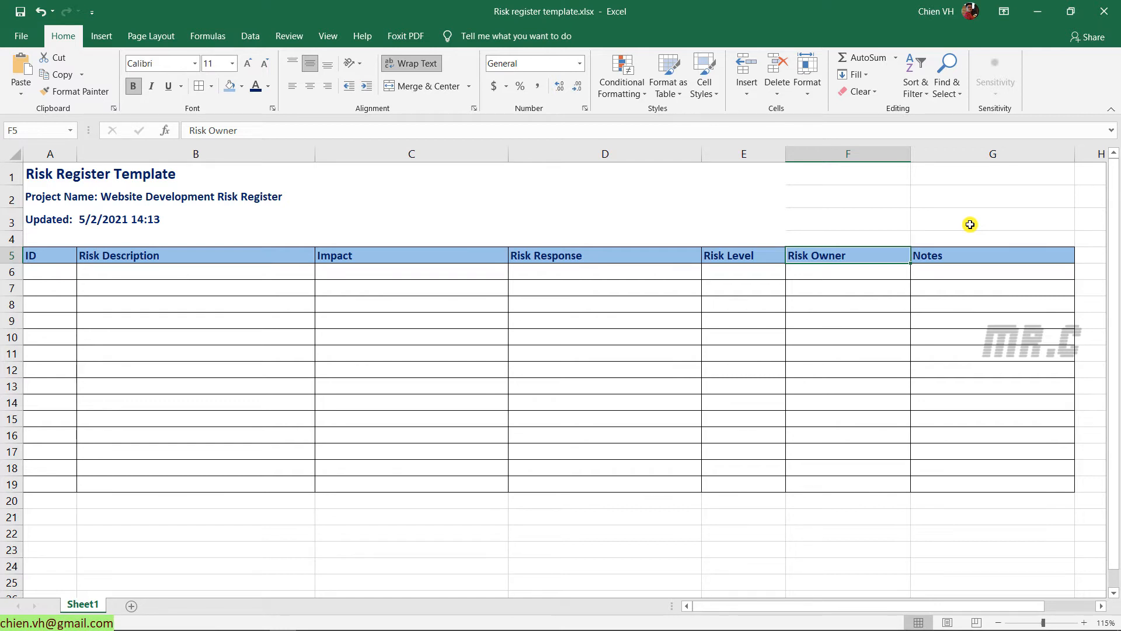
pyautogui.click(973, 254)
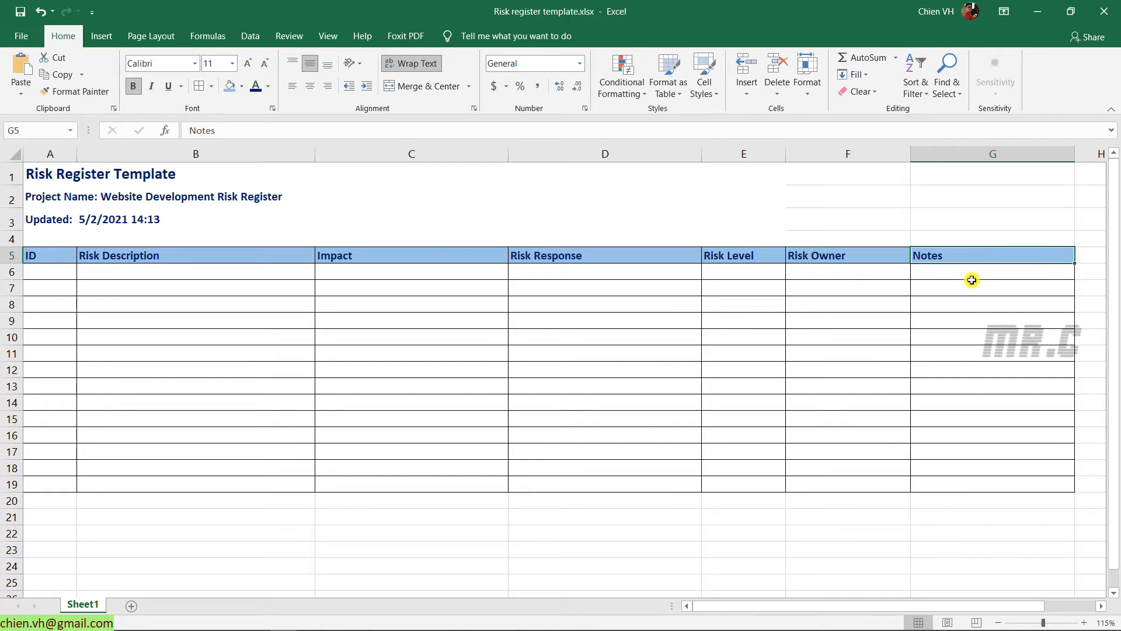
pyautogui.click(982, 266)
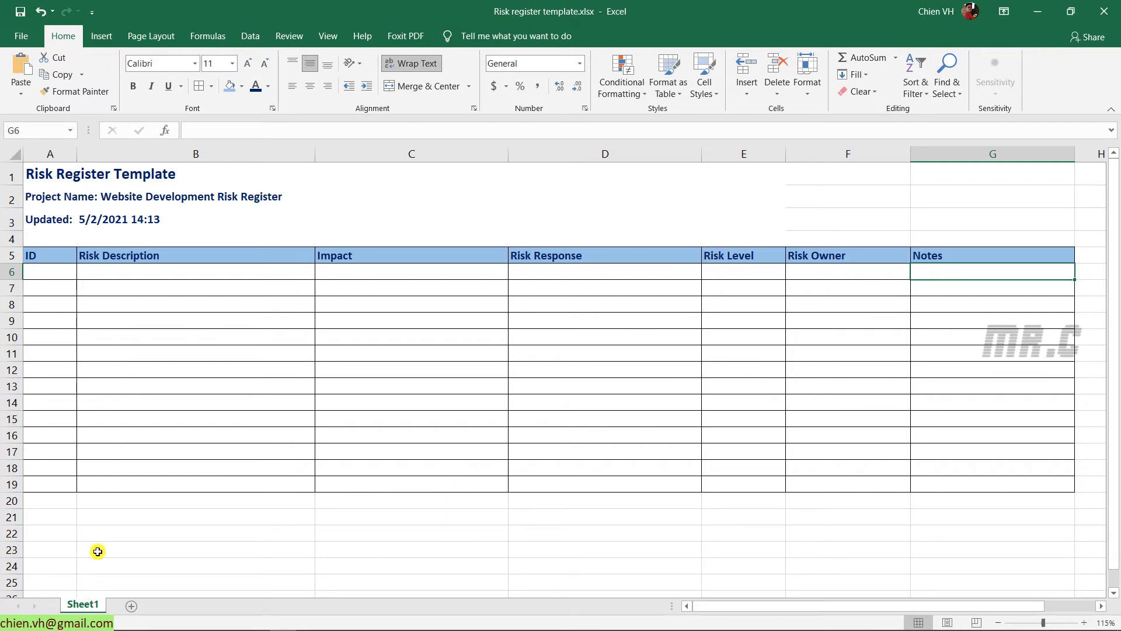
# Rename Sheet1 to 'Risk Register'
pyautogui.doubleClick(87, 606)
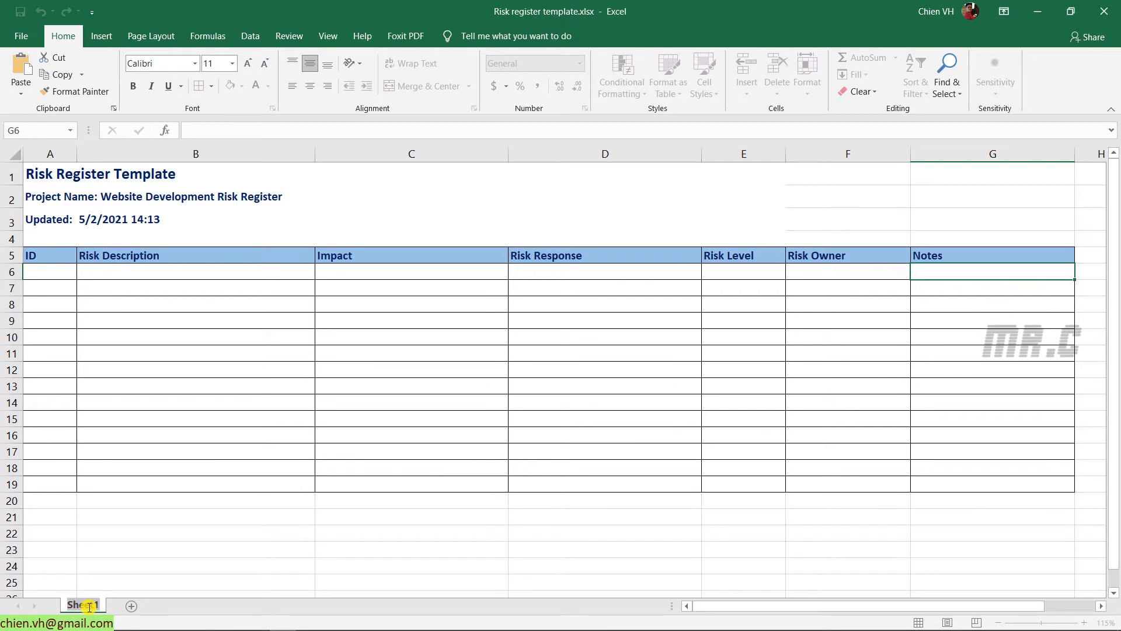
pyautogui.write('Ris')
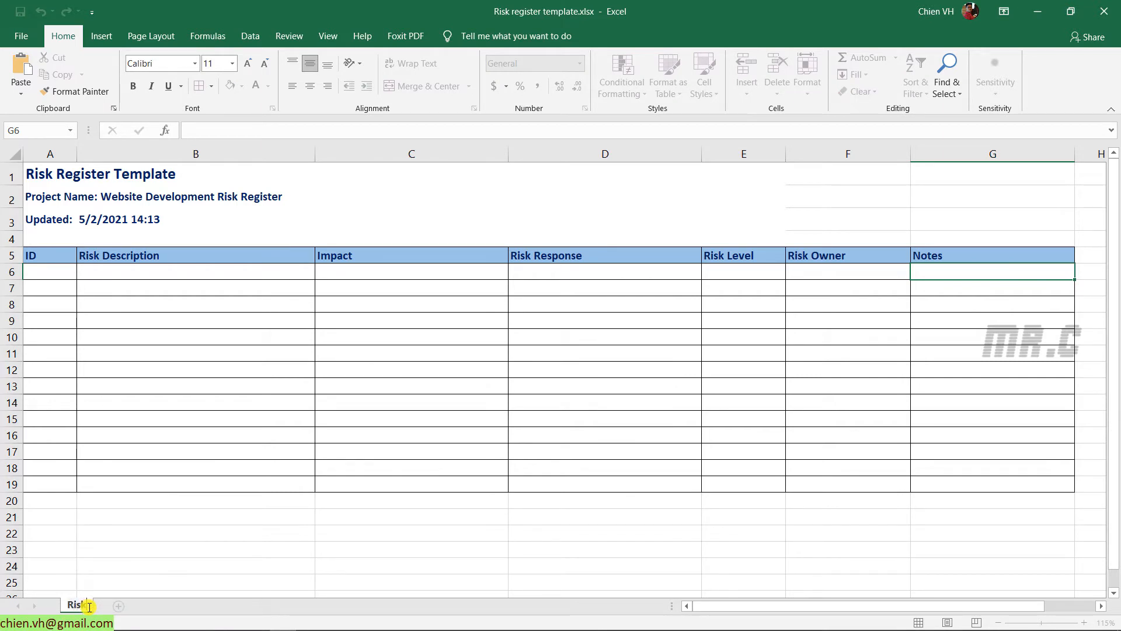
pyautogui.write('k Register')
pyautogui.press('Return')
pyautogui.click(160, 514)
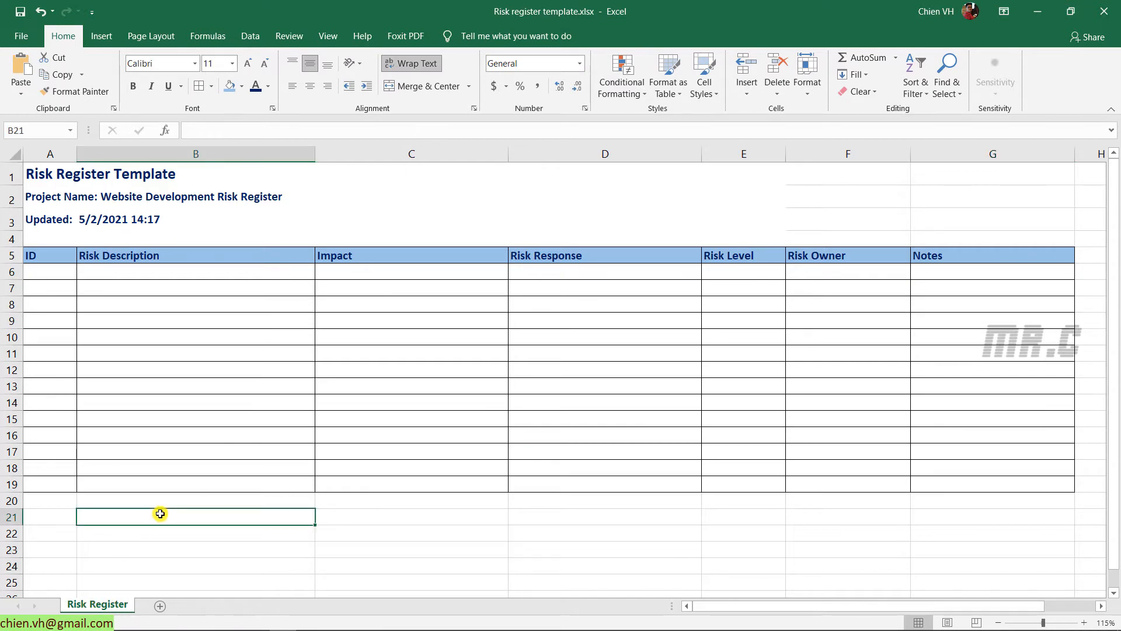
# Add a new worksheet named 'Data'
pyautogui.click(159, 605)
pyautogui.doubleClick(156, 607)
pyautogui.write('Data')
pyautogui.press('Return')
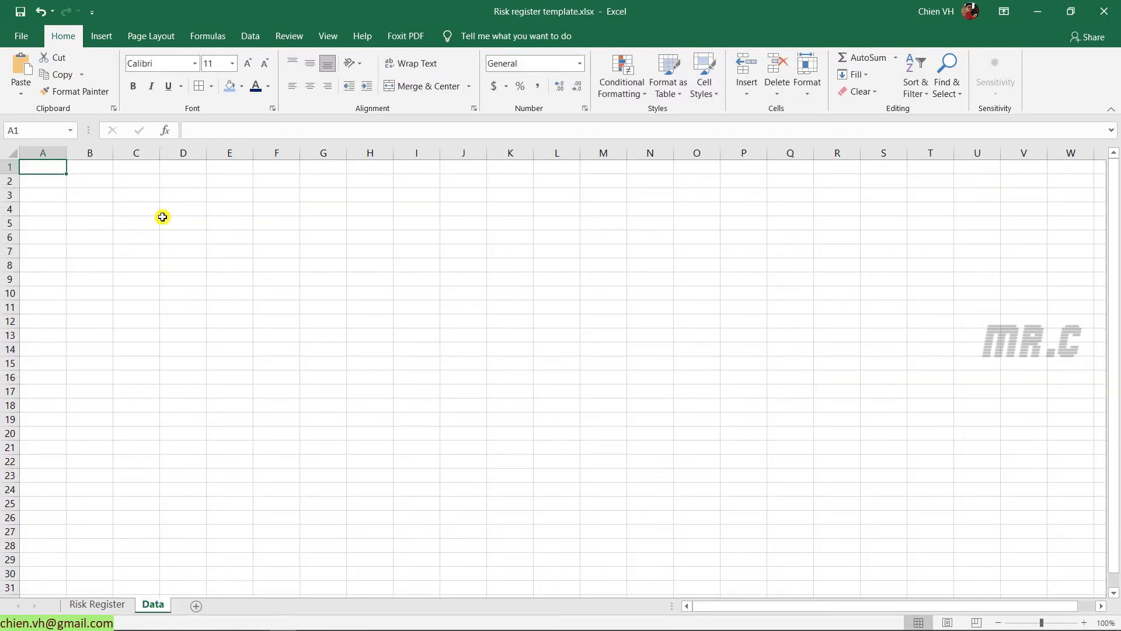
pyautogui.click(167, 222)
pyautogui.click(30, 166)
pyautogui.click(85, 605)
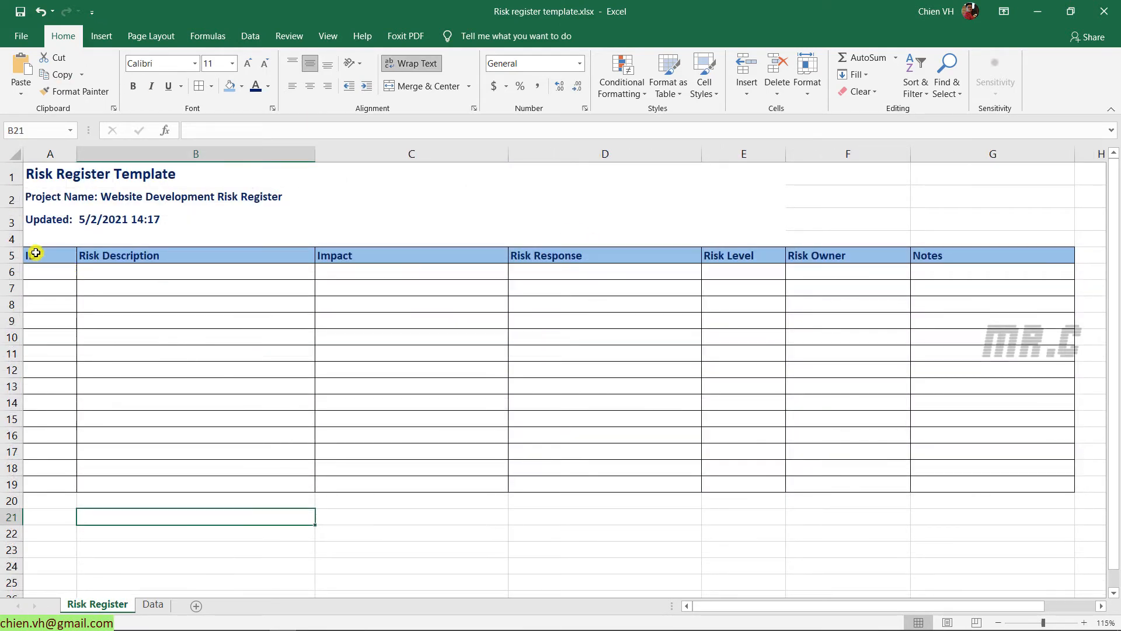
pyautogui.moveTo(34, 255); pyautogui.dragTo(1072, 502)
pyautogui.click(781, 352)
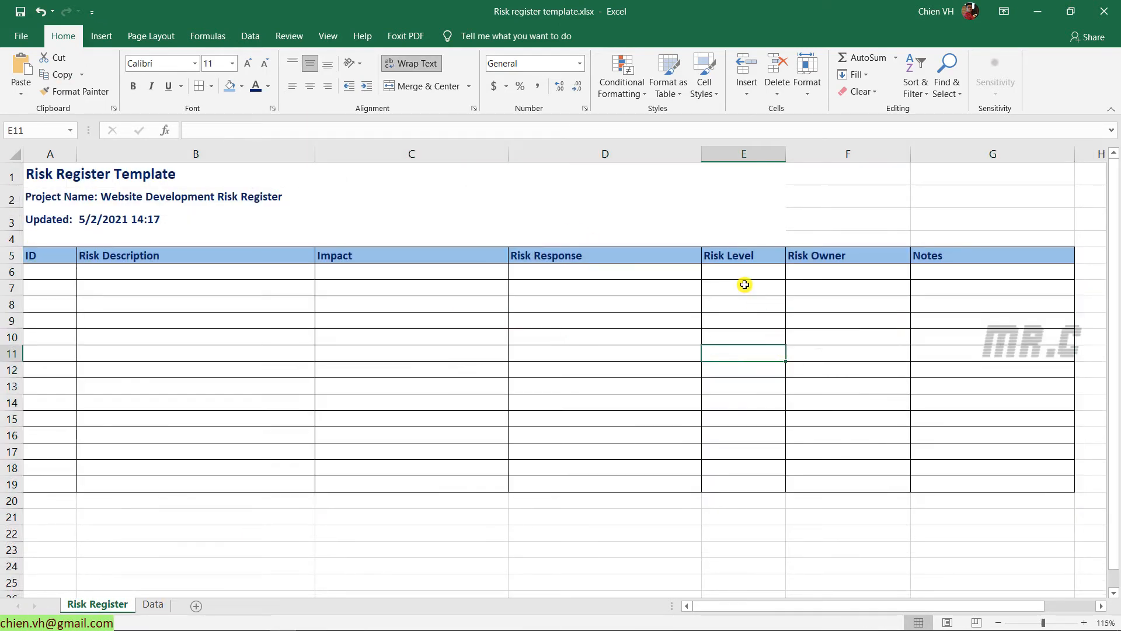
pyautogui.click(724, 268)
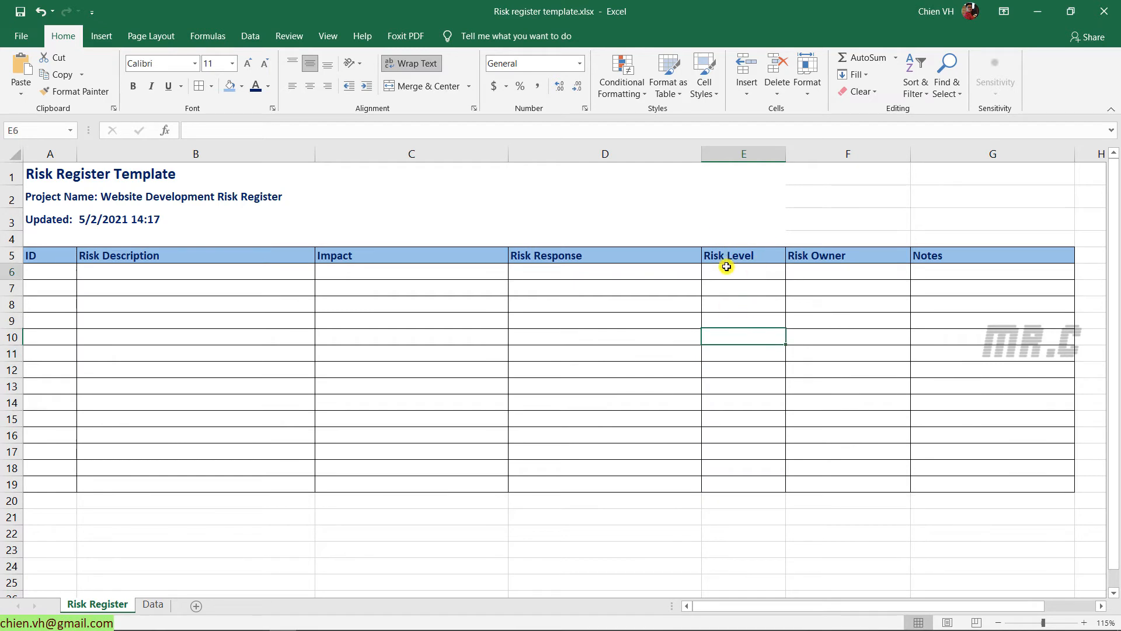
# On the Data sheet, enter '1. Risk Level', High and Medium down A1:A3
pyautogui.click(151, 604)
pyautogui.write('1. Reis')
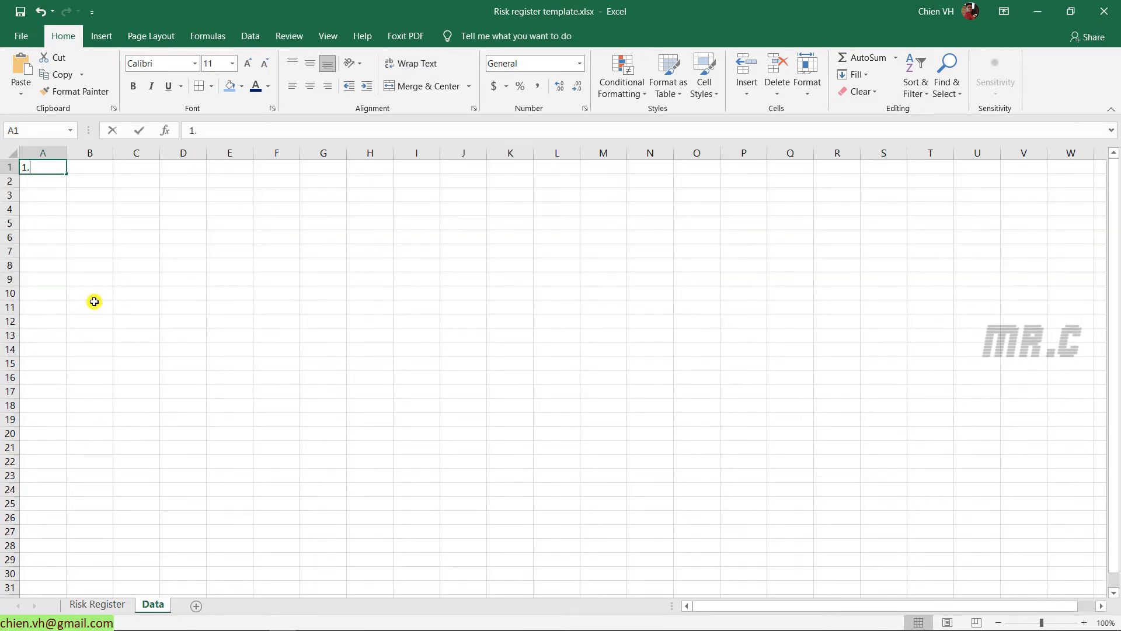
pyautogui.press('BackSpace')
pyautogui.press('BackSpace')
pyautogui.press('BackSpace')
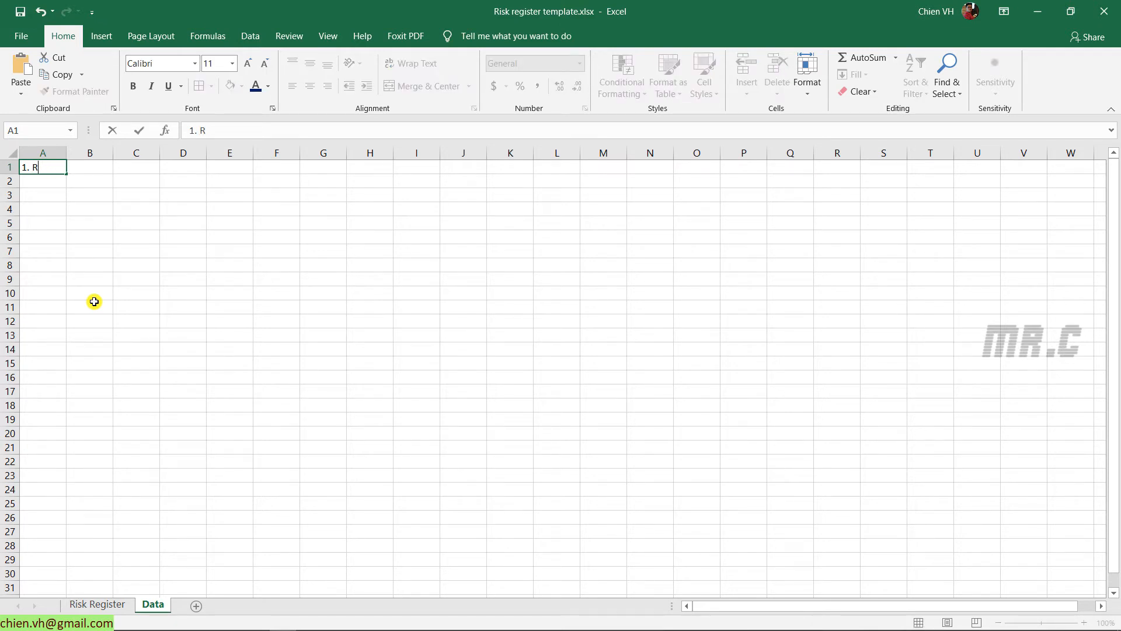
pyautogui.write('isk Level')
pyautogui.press('Return')
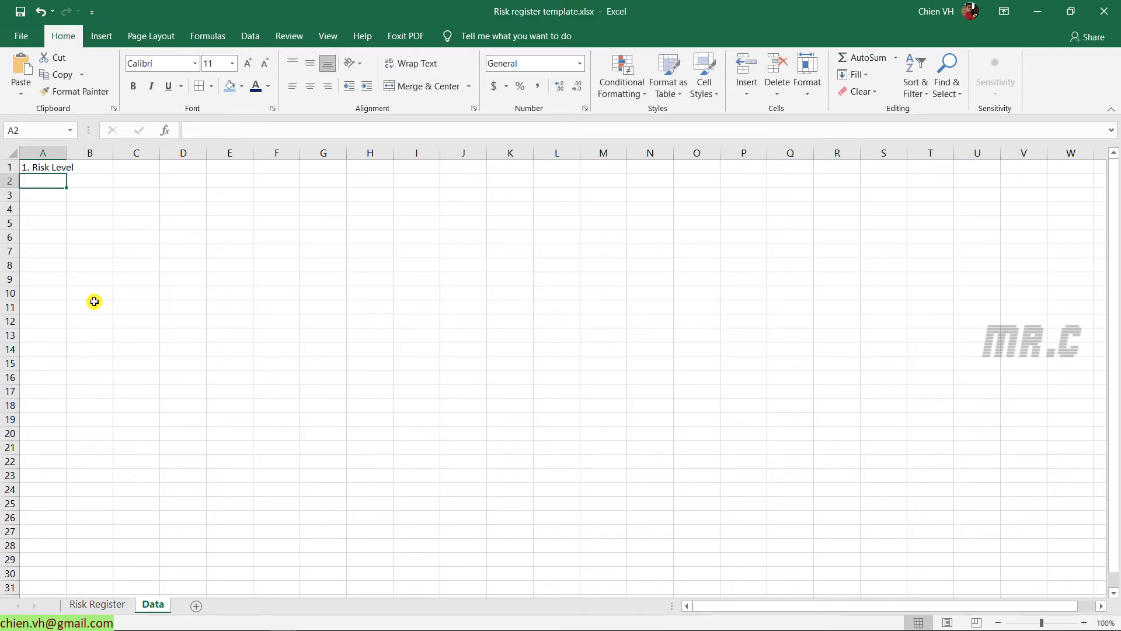
pyautogui.write('High')
pyautogui.press('Return')
pyautogui.write('Medium')
pyautogui.press('Return')
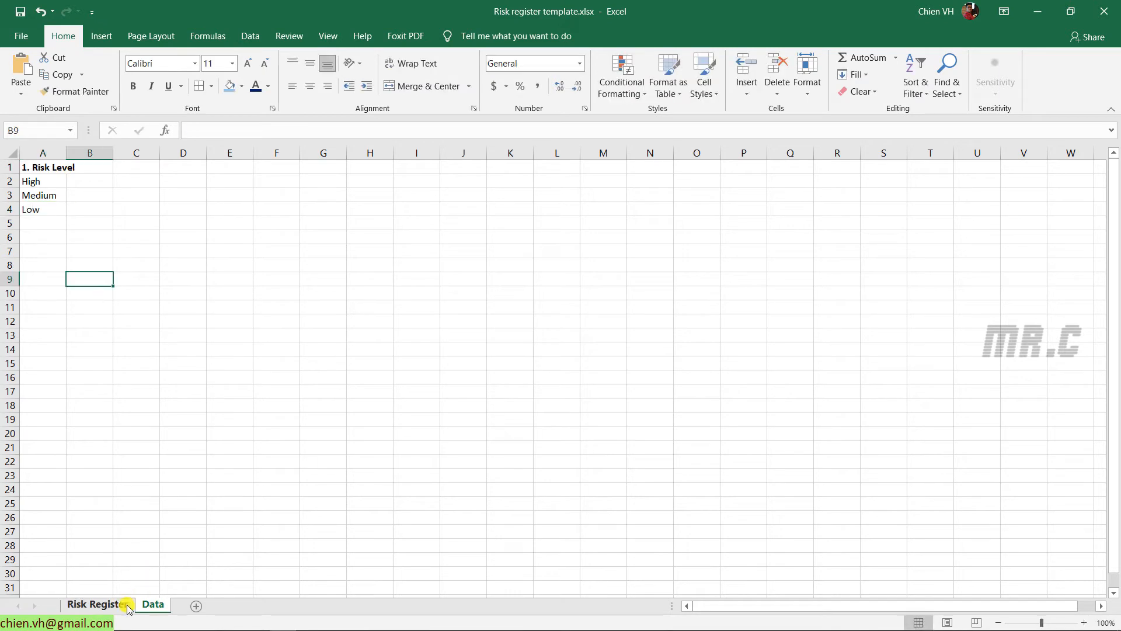
pyautogui.click(114, 605)
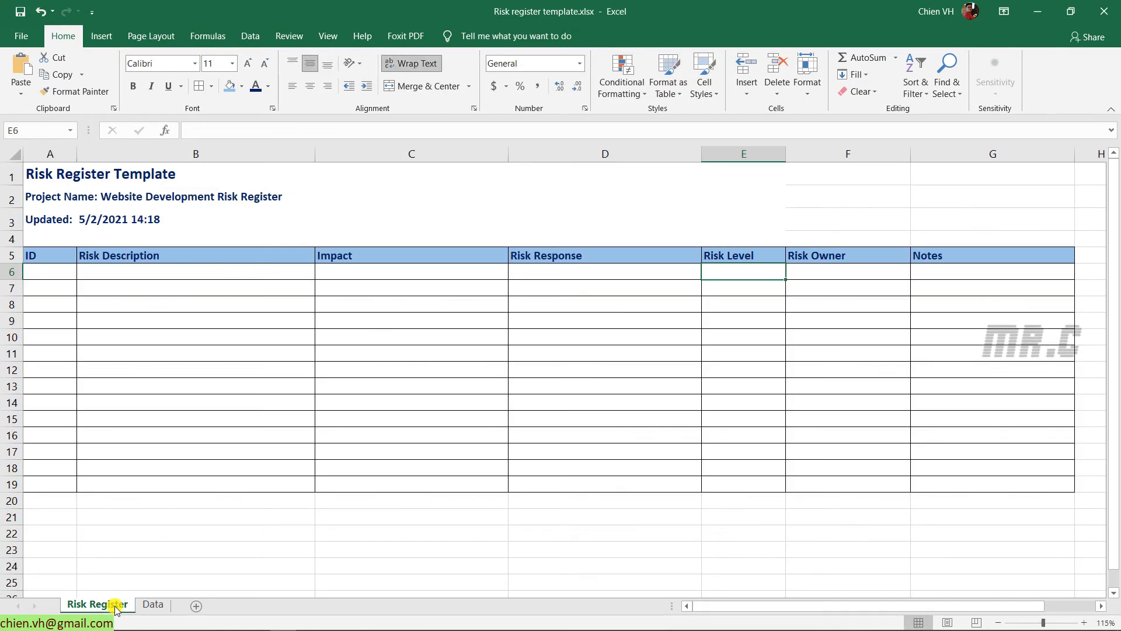
pyautogui.click(756, 333)
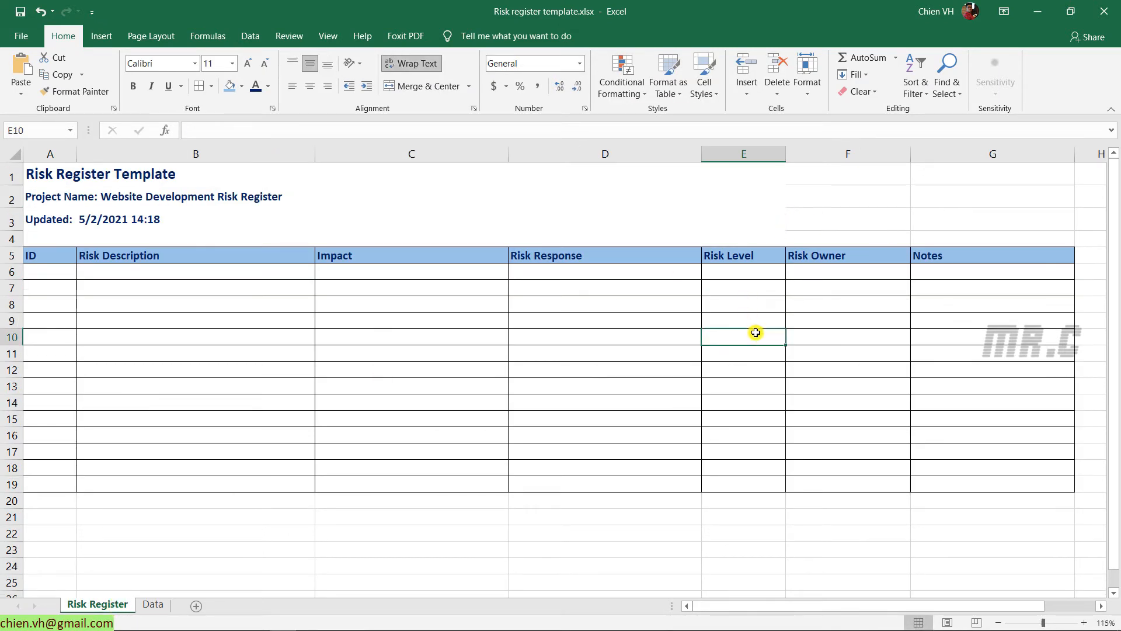
# Give E6 a List validation sourced from Data!A2:A4 (High, Medium, Low)
pyautogui.click(735, 271)
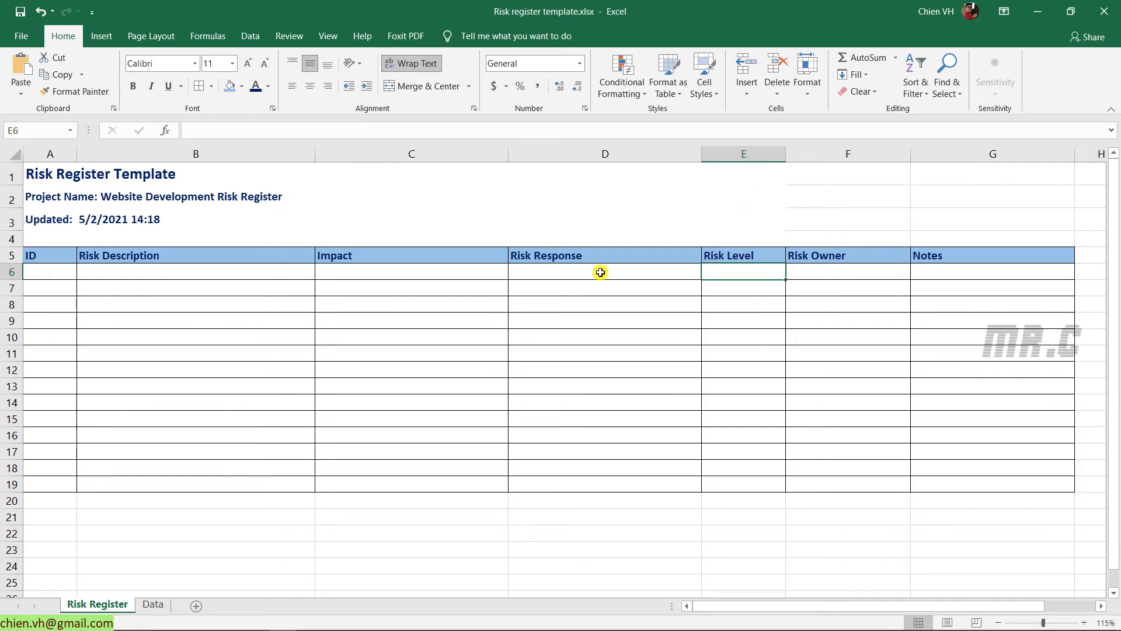
pyautogui.click(261, 41)
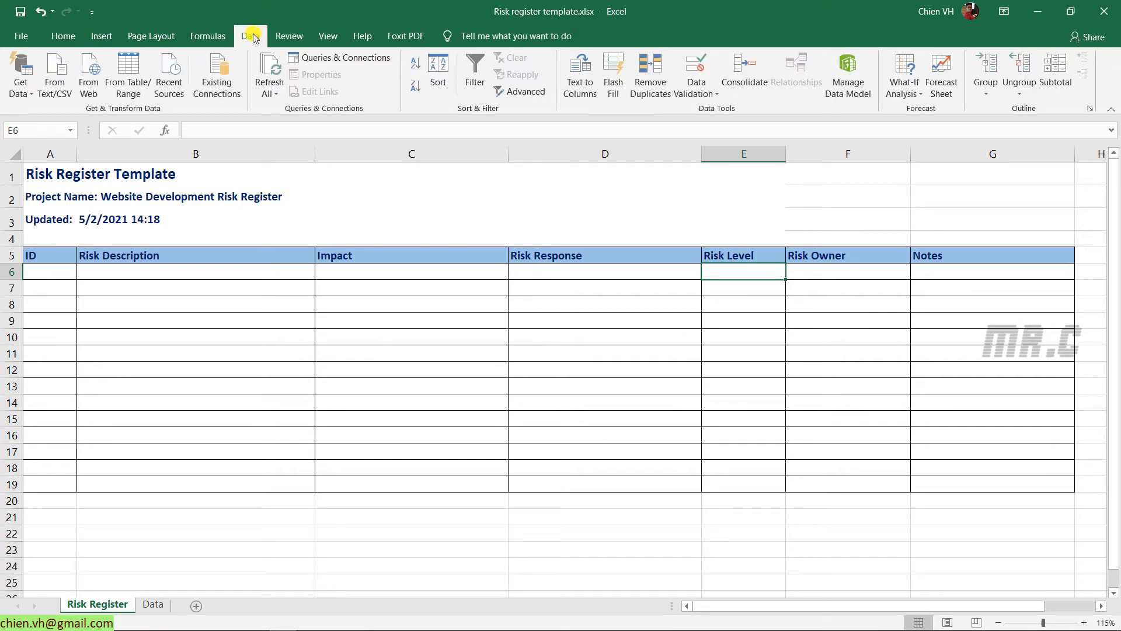
pyautogui.click(718, 97)
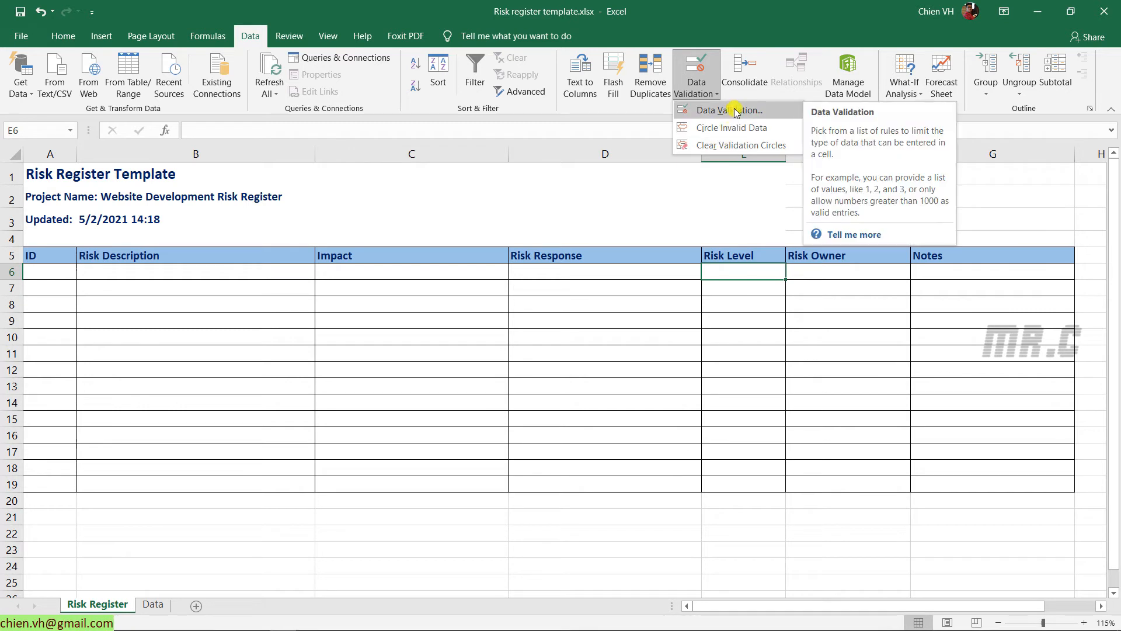
pyautogui.click(736, 111)
pyautogui.moveTo(671, 209); pyautogui.dragTo(522, 173)
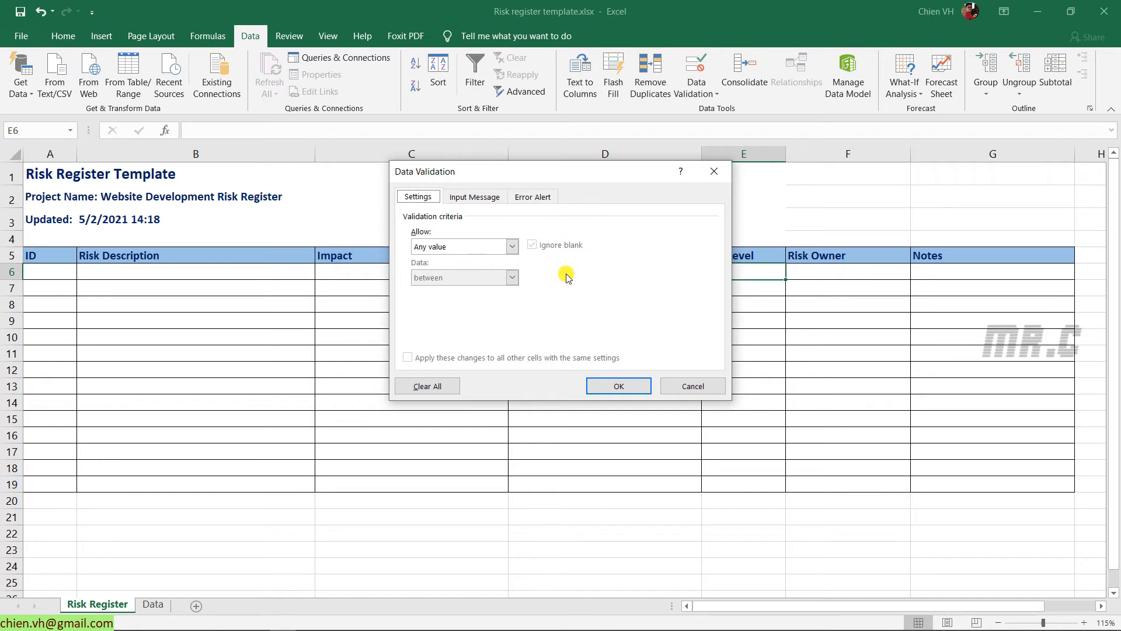
pyautogui.click(513, 248)
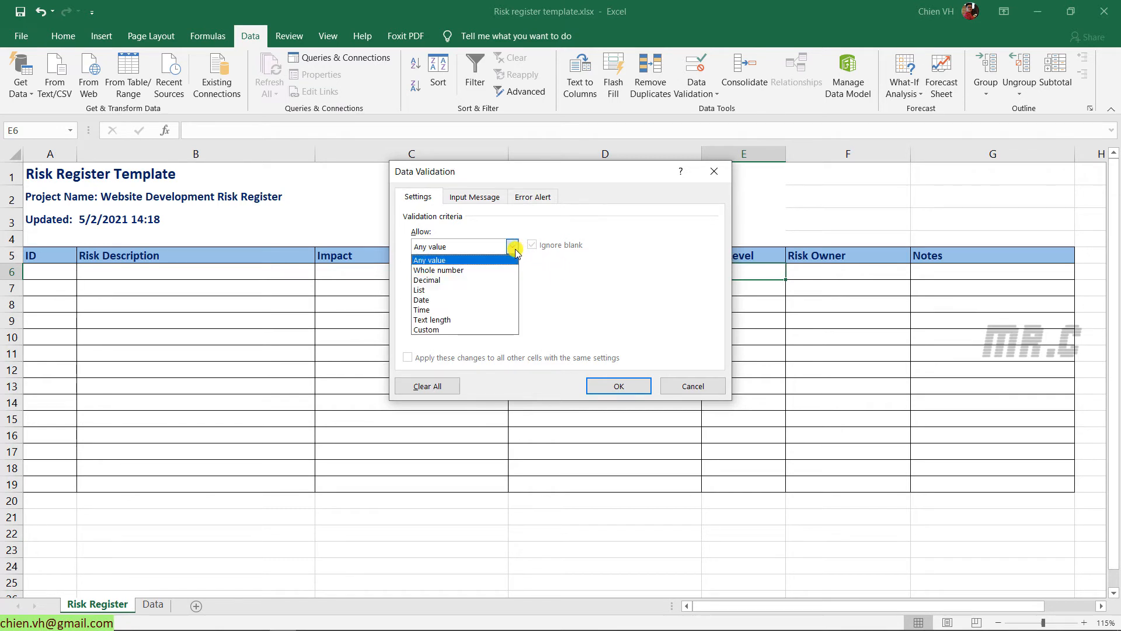
pyautogui.click(444, 290)
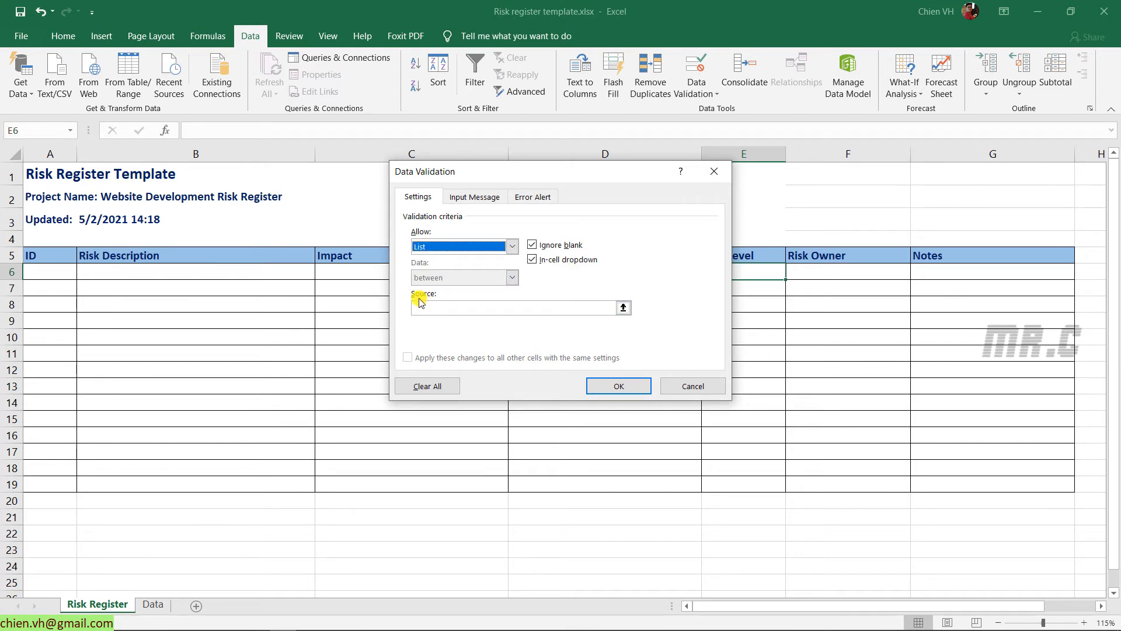
pyautogui.click(623, 307)
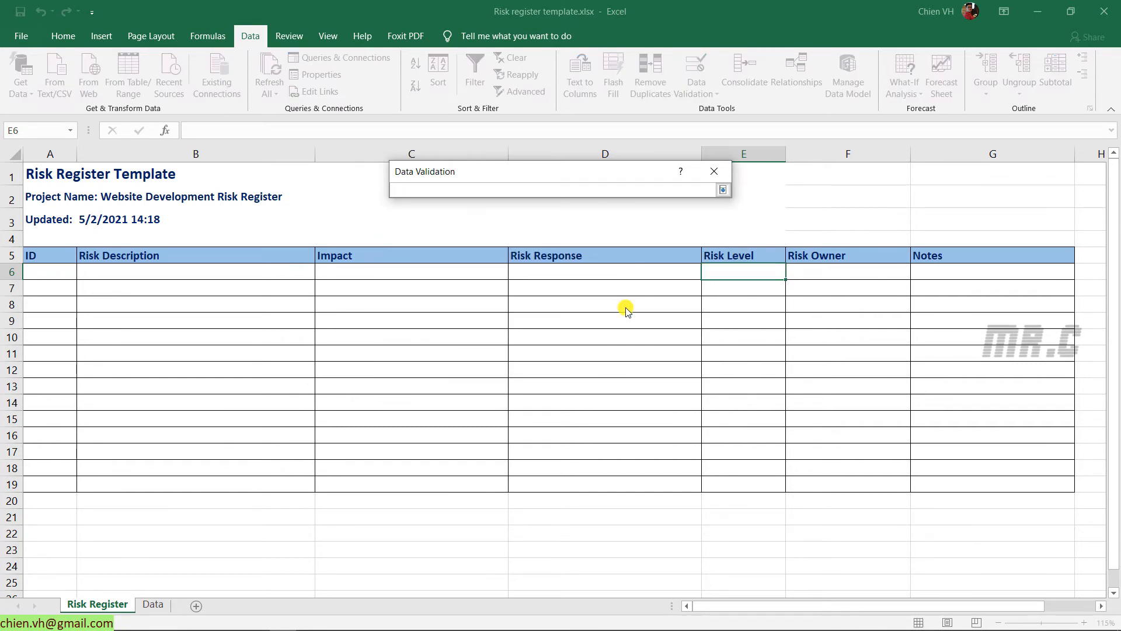
pyautogui.click(151, 606)
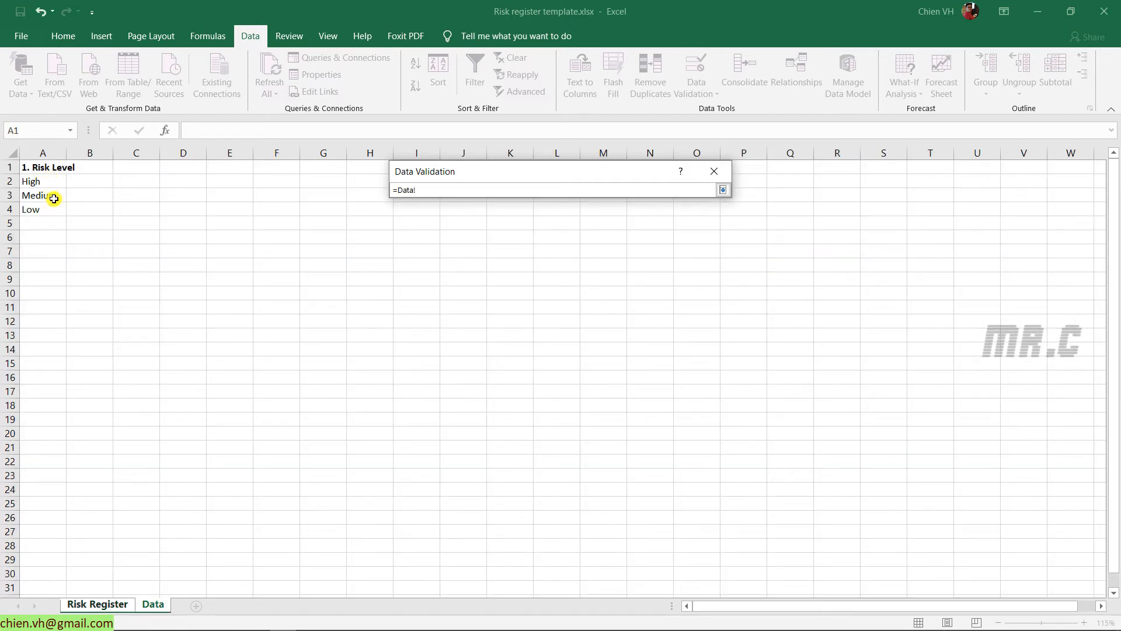
pyautogui.moveTo(45, 177); pyautogui.dragTo(45, 212)
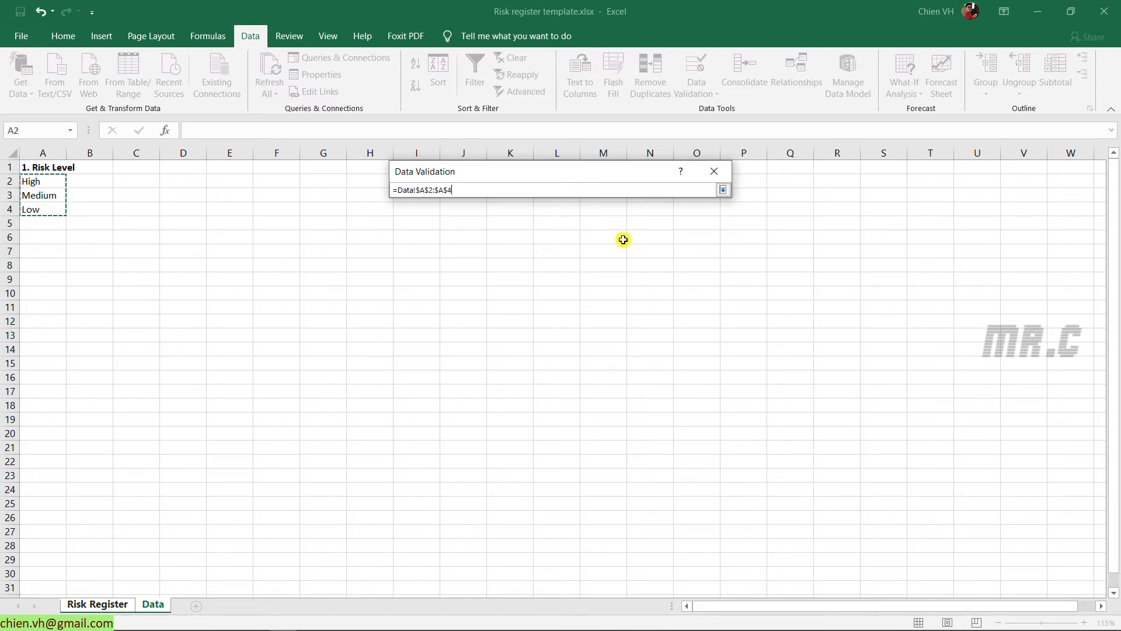
pyautogui.click(722, 191)
pyautogui.click(618, 388)
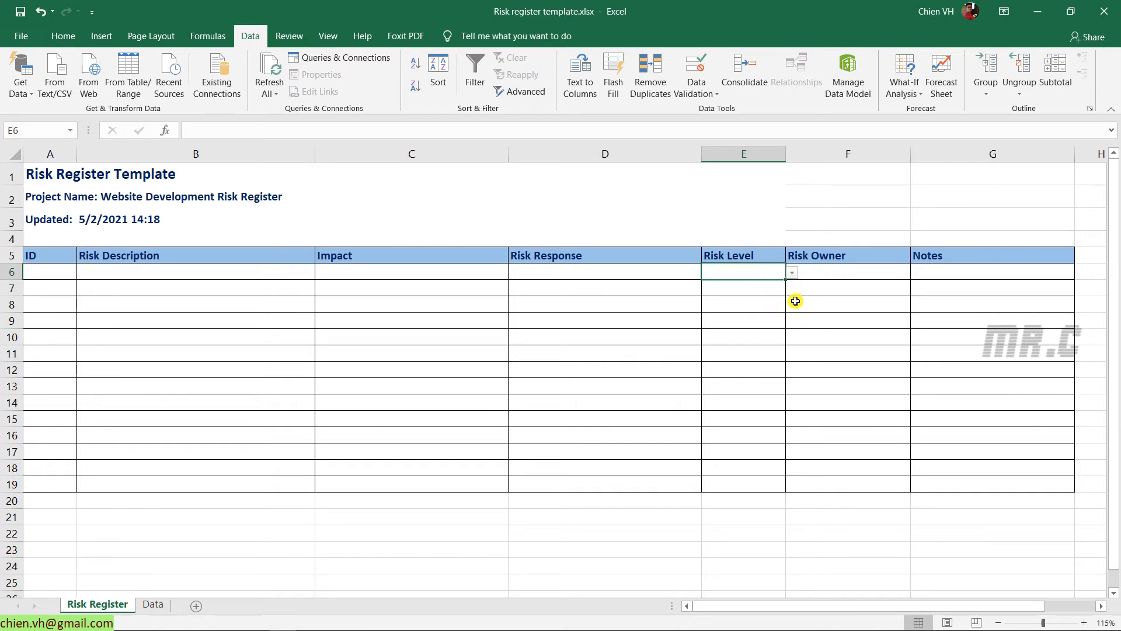
# Copy E6's High/Medium/Low dropdown down the Risk Level column to E19
pyautogui.click(794, 273)
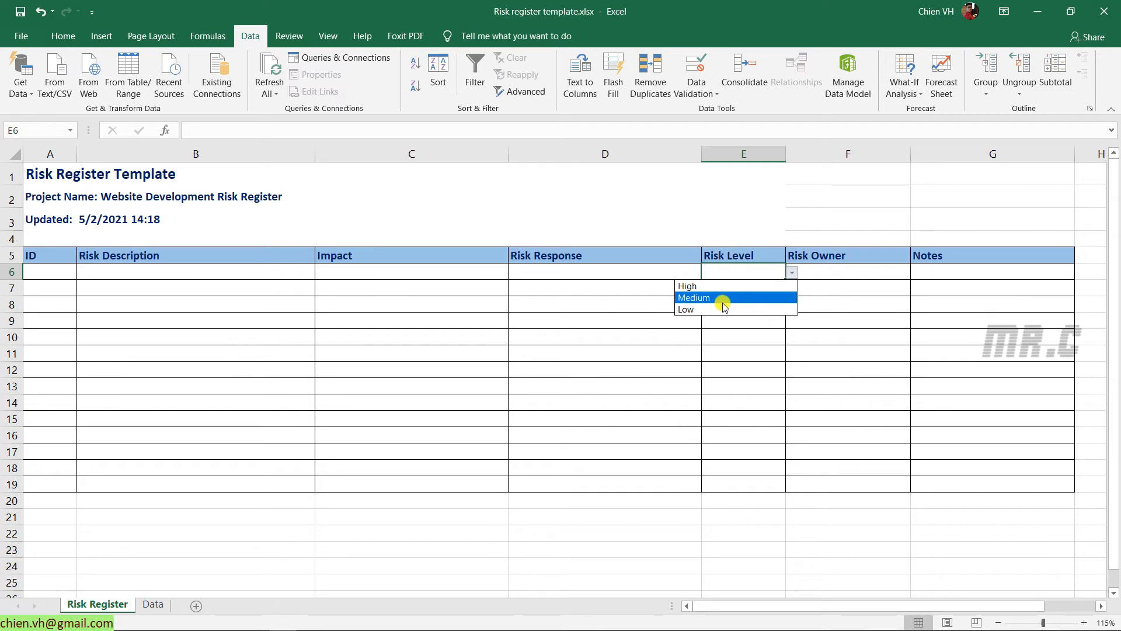
pyautogui.click(744, 374)
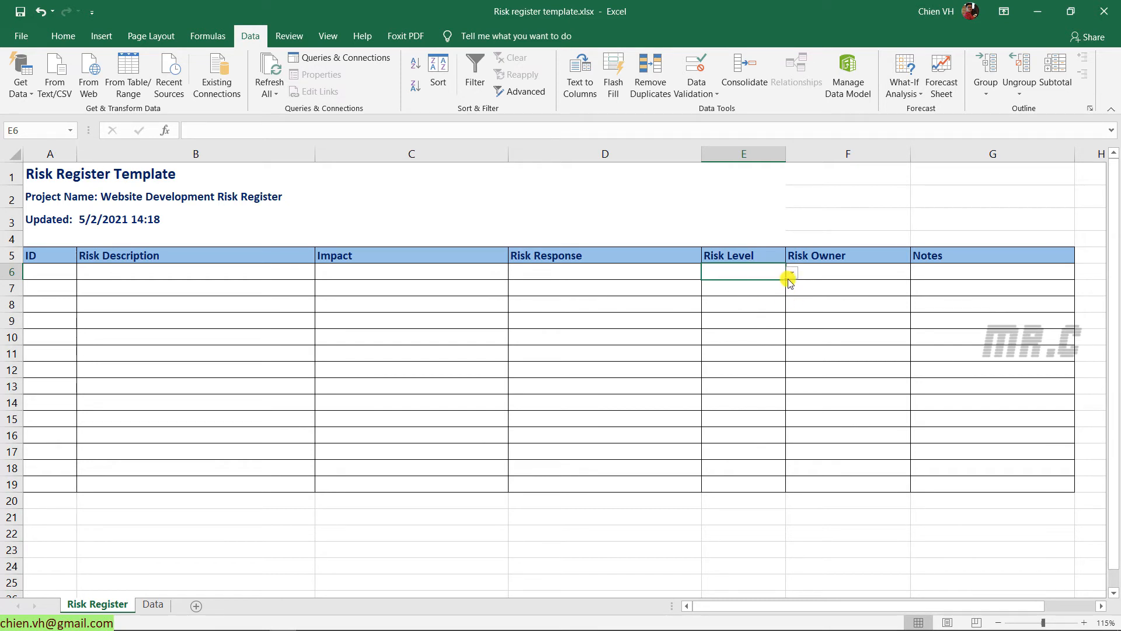
pyautogui.moveTo(786, 280); pyautogui.dragTo(781, 493)
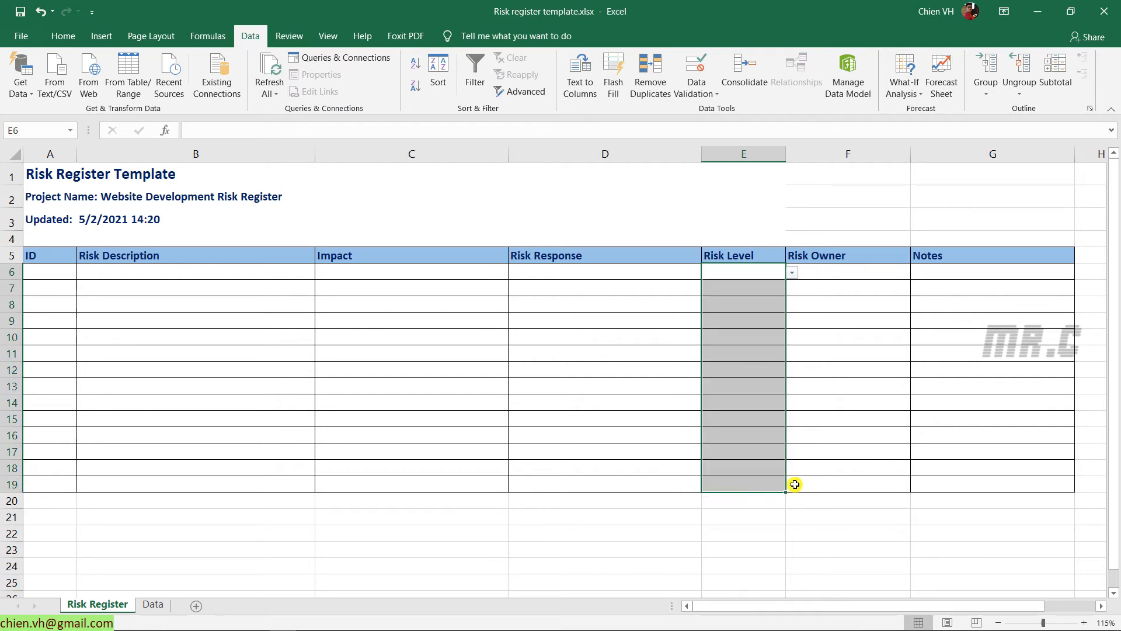
# Check that the copied risk level dropdowns work in rows 7 and 8
pyautogui.click(764, 286)
pyautogui.click(793, 288)
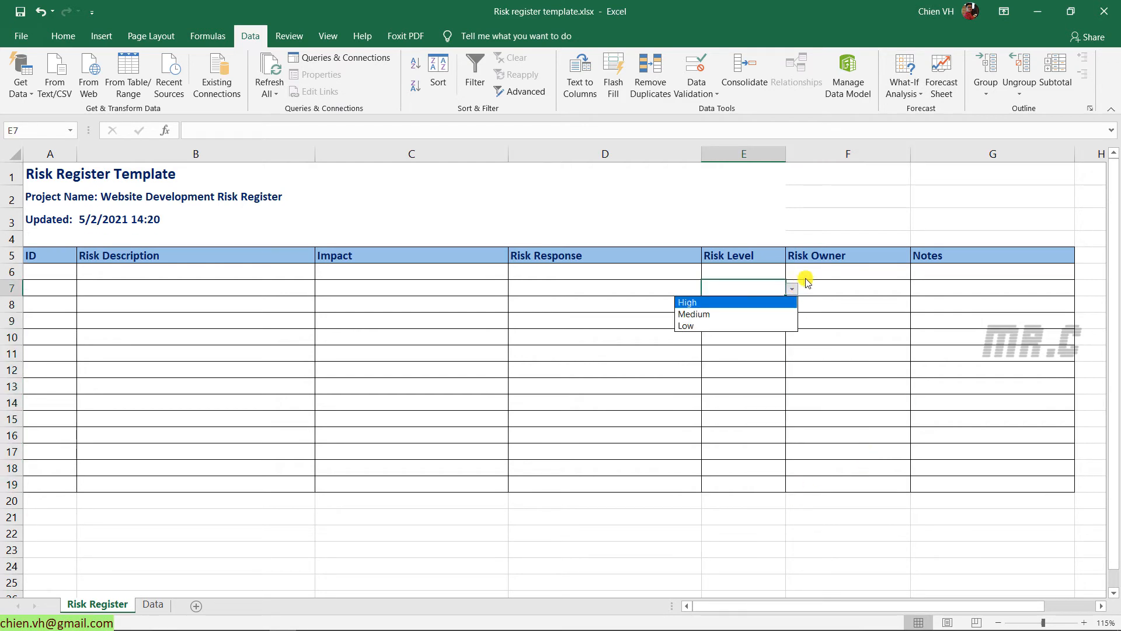
pyautogui.click(855, 287)
pyautogui.click(774, 306)
pyautogui.click(793, 306)
pyautogui.click(853, 309)
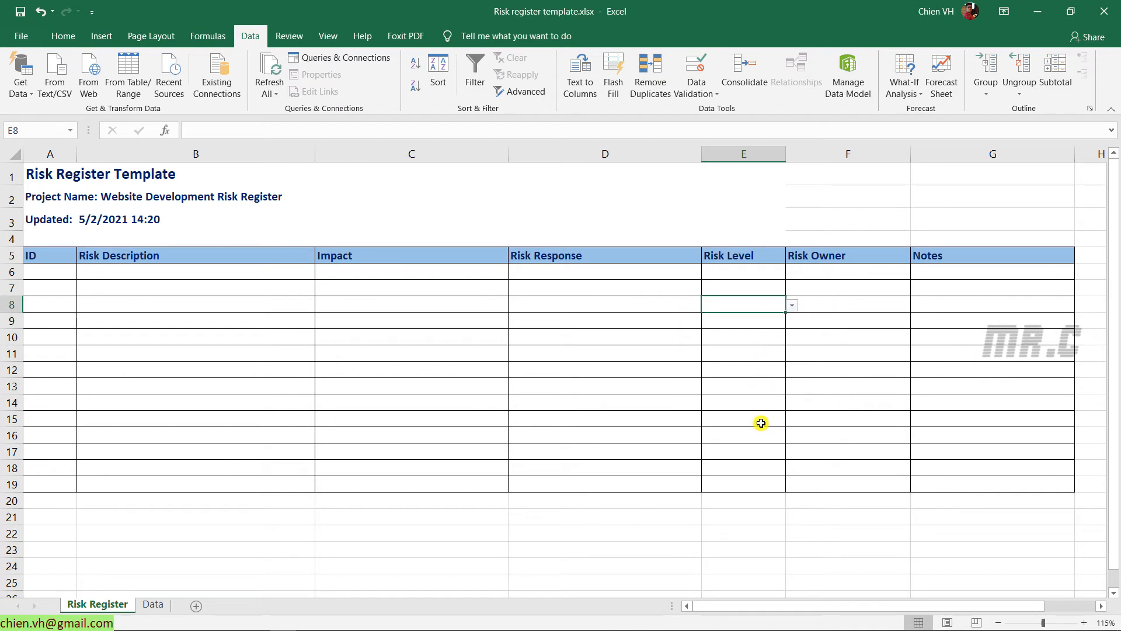
pyautogui.click(750, 154)
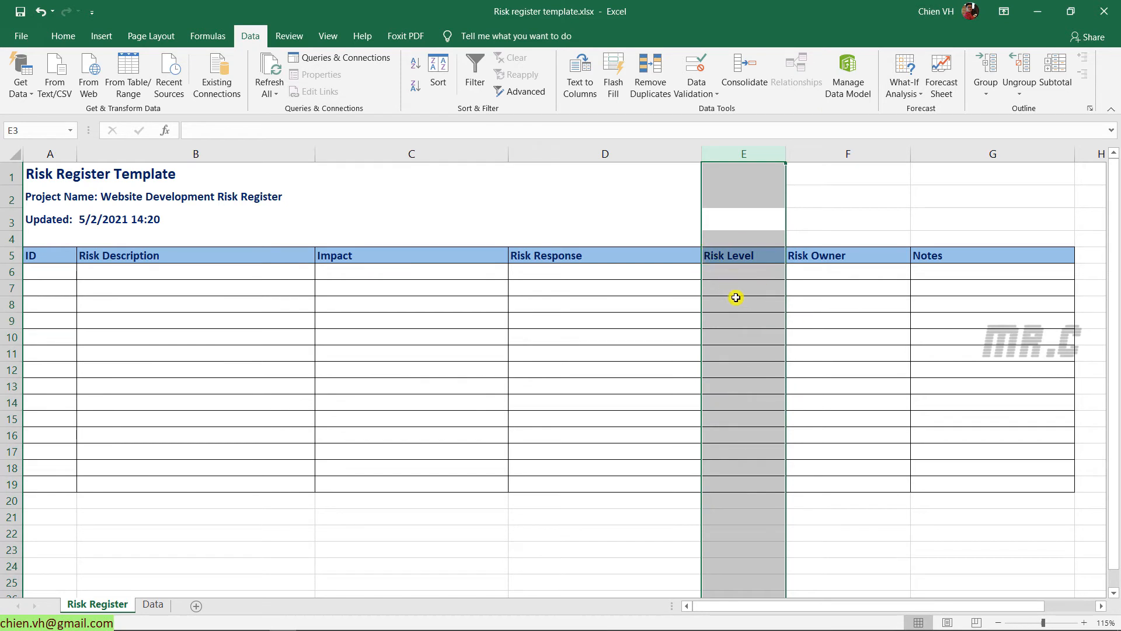
pyautogui.click(484, 426)
pyautogui.click(63, 35)
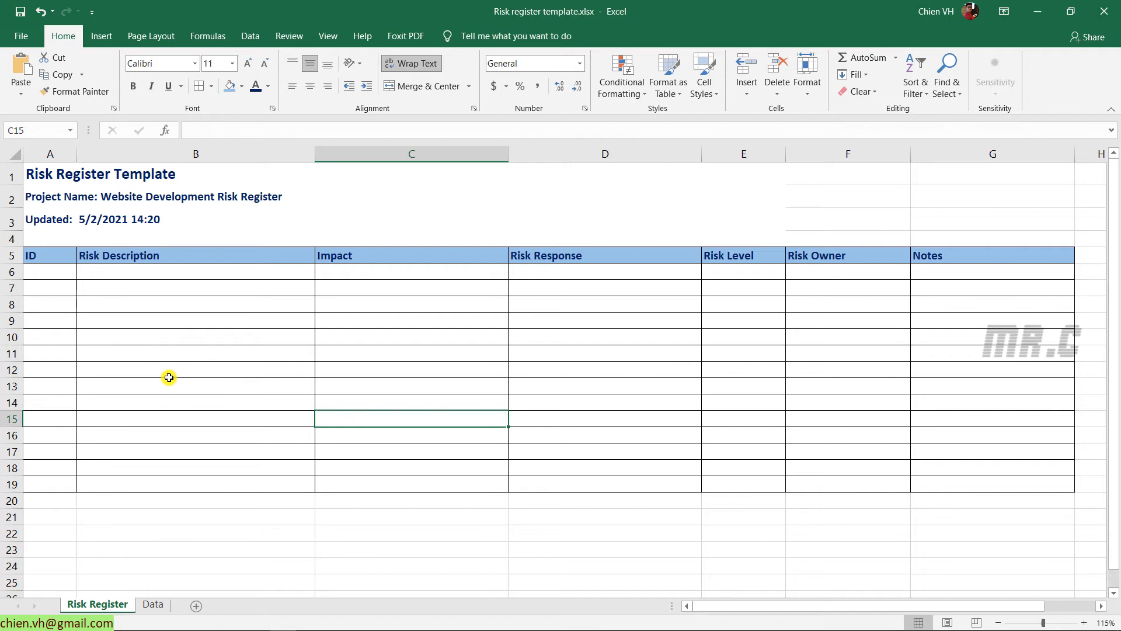
# Enter ID 1 in A6 and centre the contents of column A
pyautogui.click(55, 275)
pyautogui.write('1')
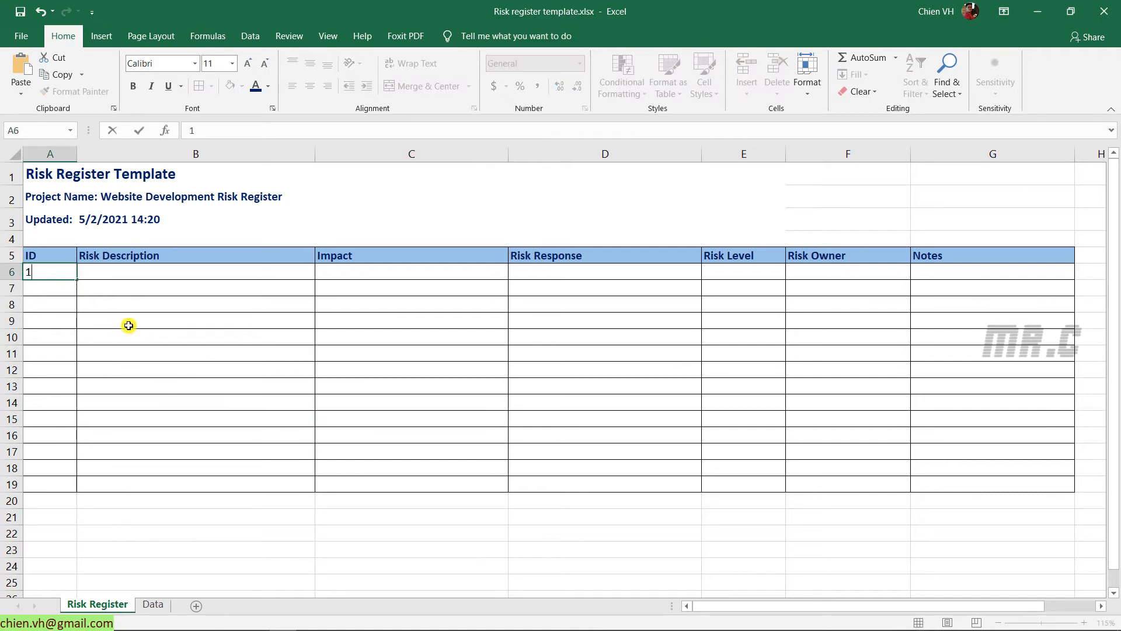
pyautogui.click(129, 326)
pyautogui.click(50, 275)
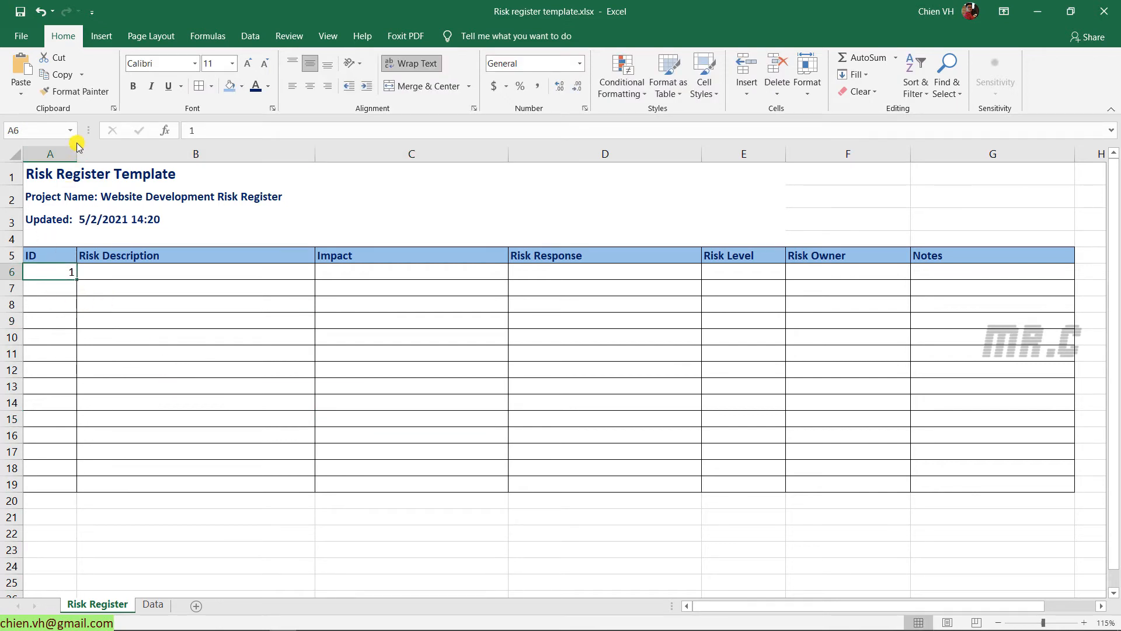
pyautogui.click(47, 153)
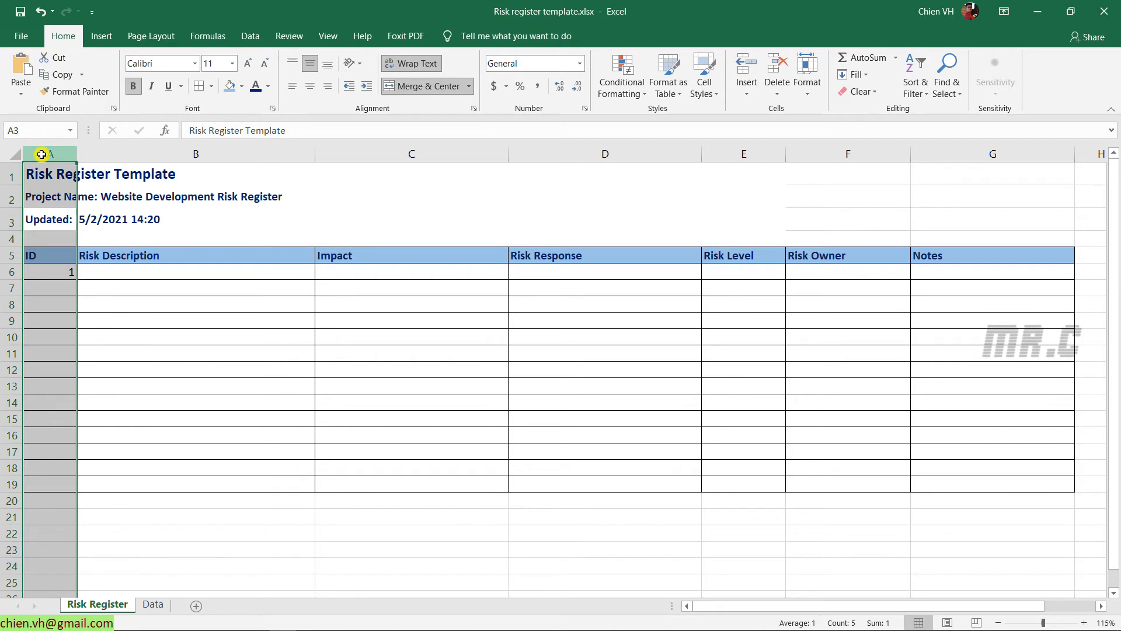
pyautogui.click(309, 87)
# Fill the IDs as a series 1 to 14 down to row 19 and save
pyautogui.click(70, 274)
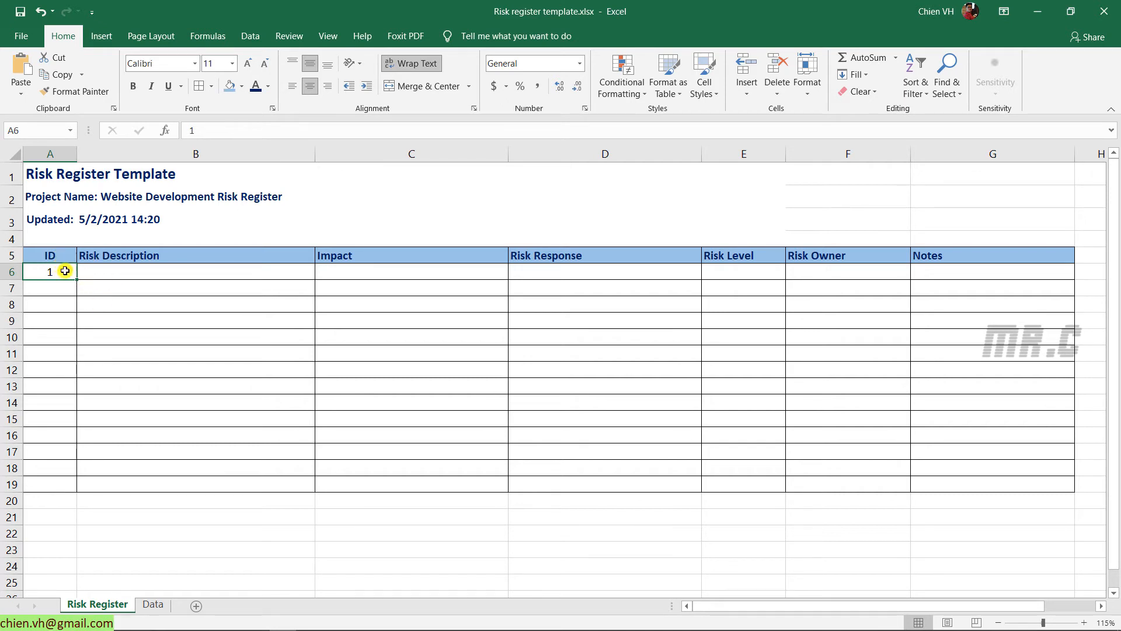
pyautogui.click(109, 303)
pyautogui.click(70, 275)
pyautogui.moveTo(77, 280); pyautogui.dragTo(85, 489)
pyautogui.click(184, 528)
pyautogui.hotkey('ctrl', 's')
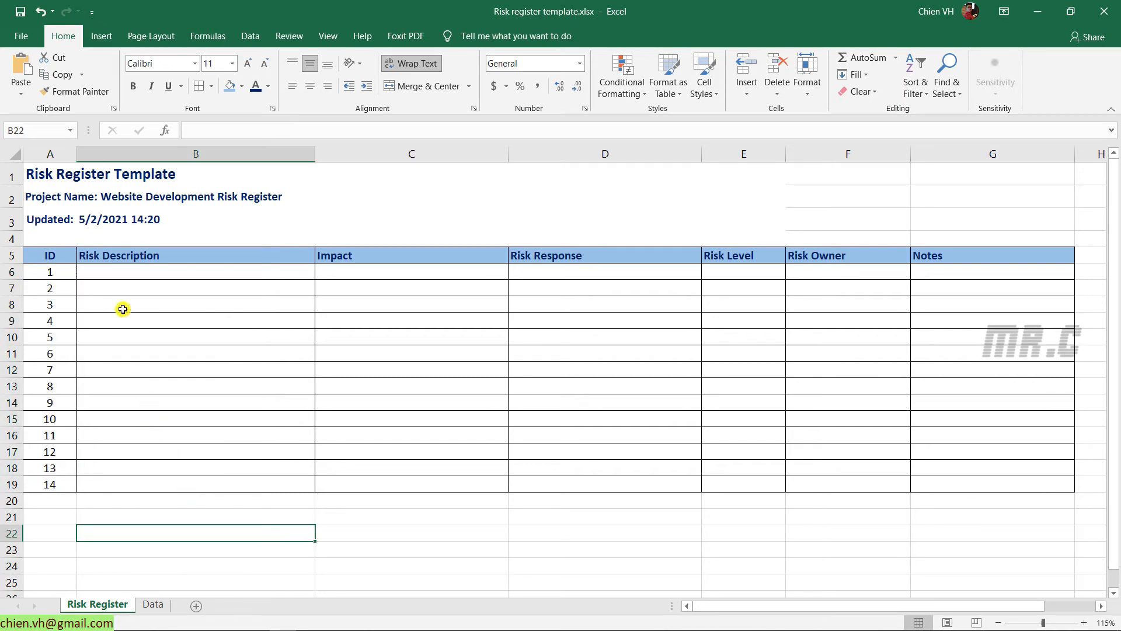
# Enter 'Delay in Q&A response' with impacts '- Project timeline.' and '- Block the tasks.'
pyautogui.click(139, 270)
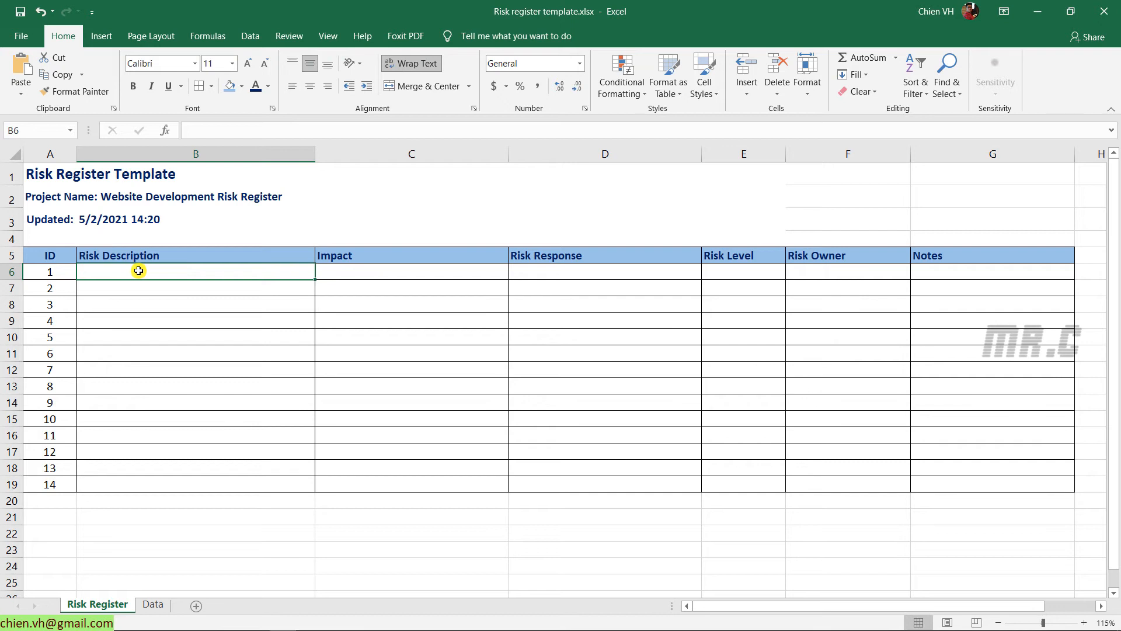
pyautogui.write('Delay ')
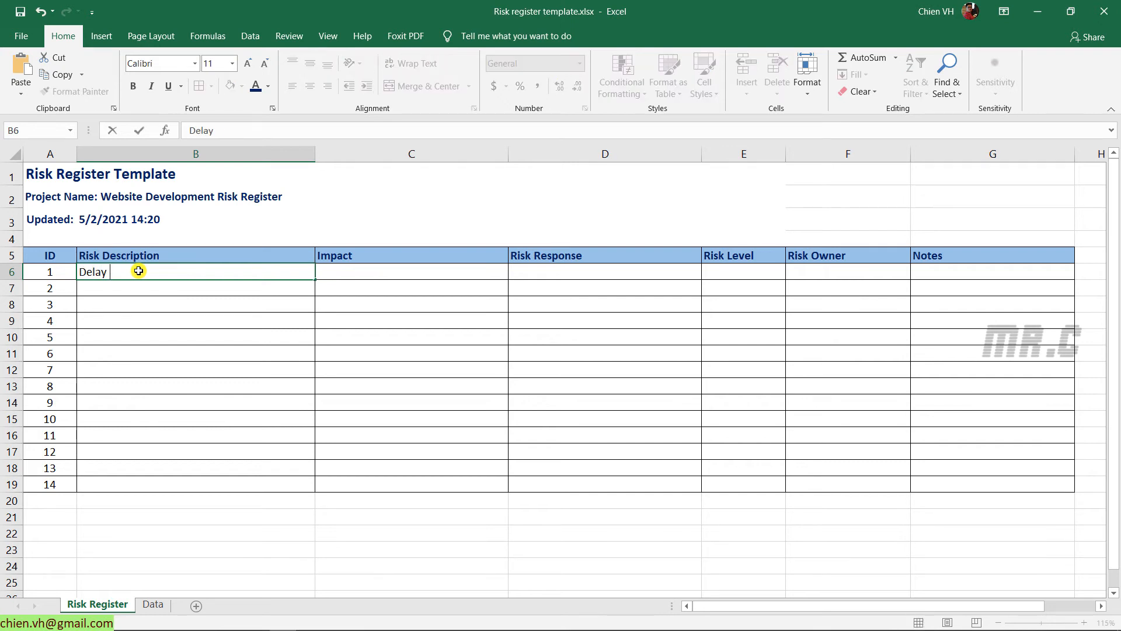
pyautogui.write('in Q&A response')
pyautogui.press('Tab')
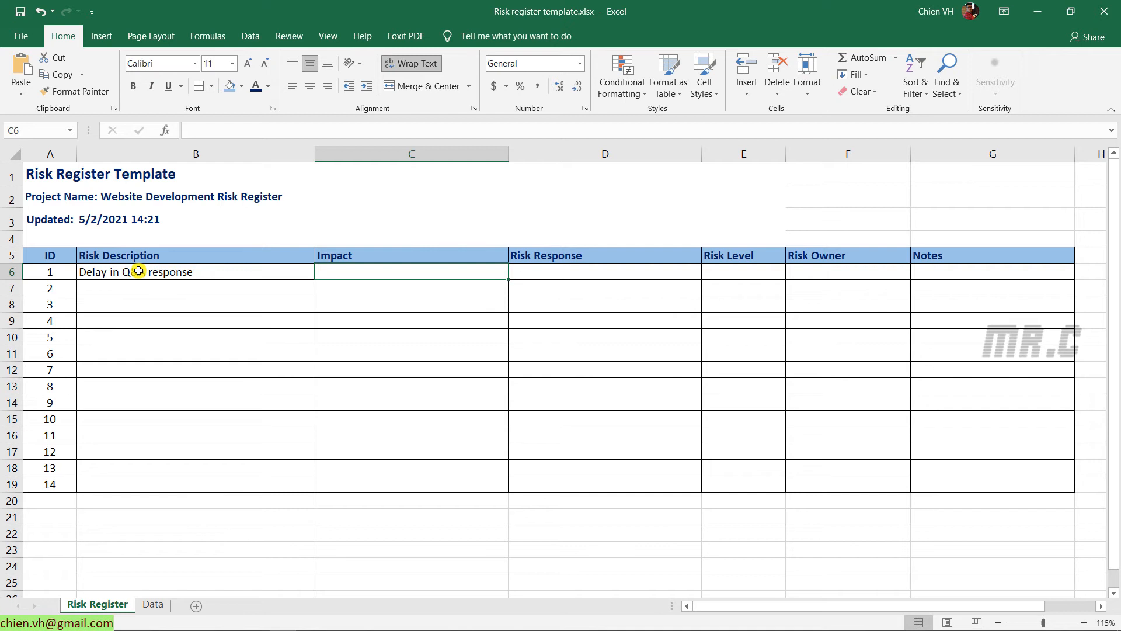
pyautogui.write("'-")
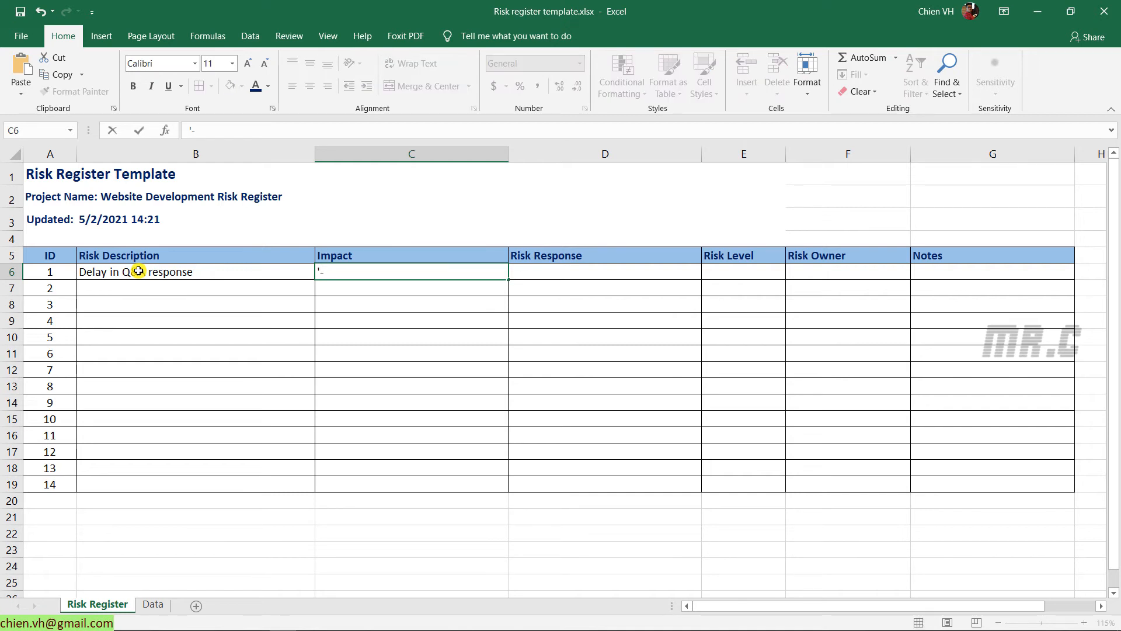
pyautogui.write(' Project timeline.')
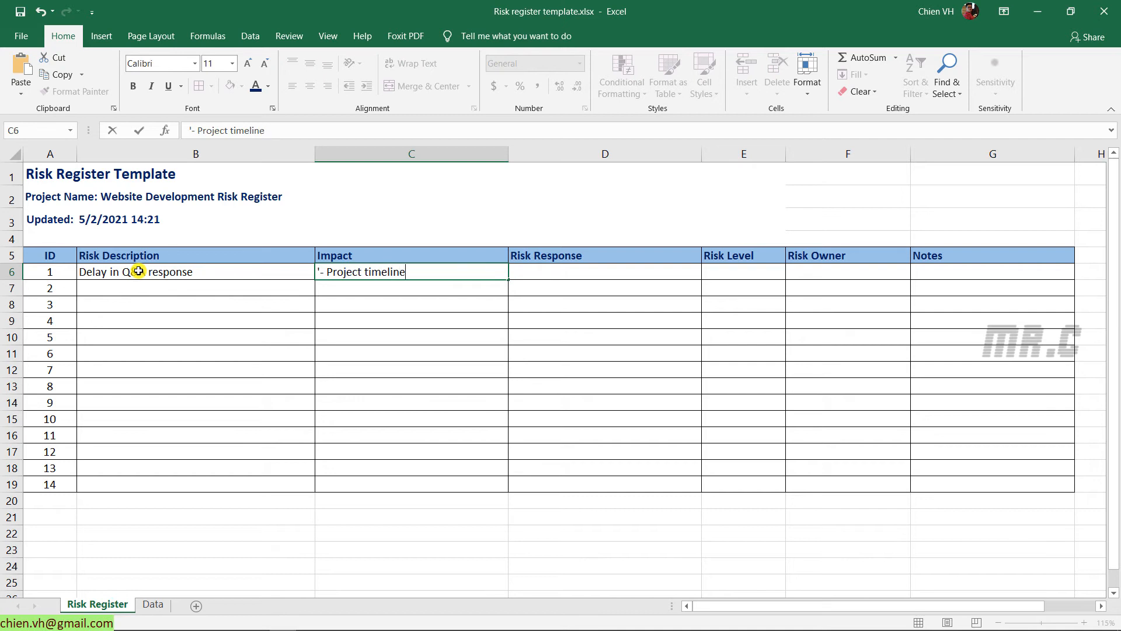
pyautogui.hotkey('alt', 'Return')
pyautogui.write('-')
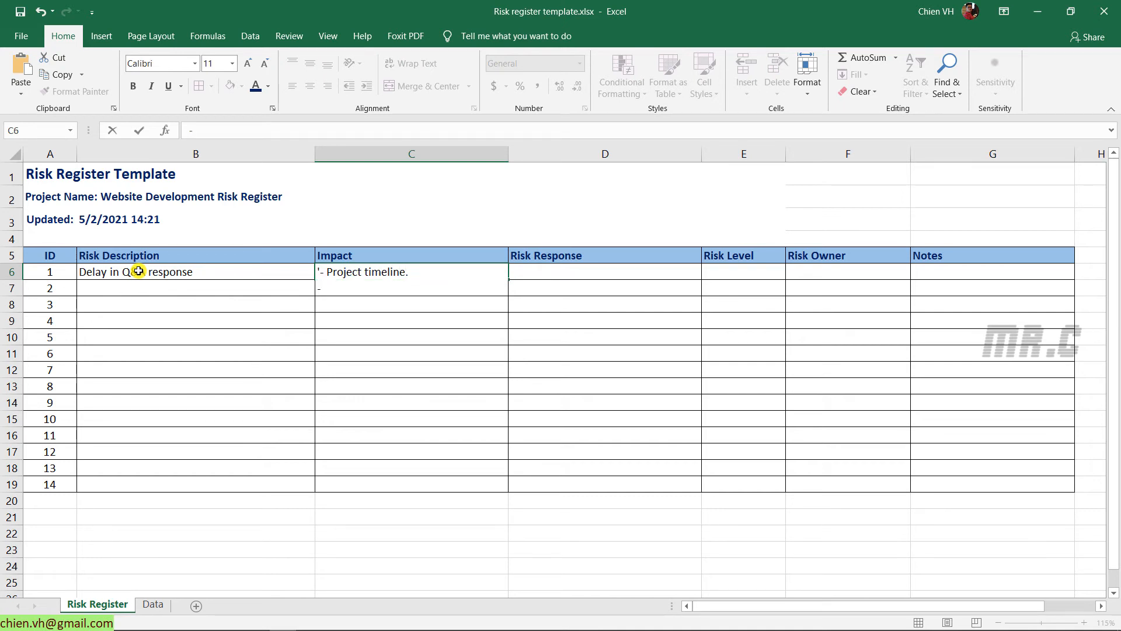
pyautogui.write(' Block the task')
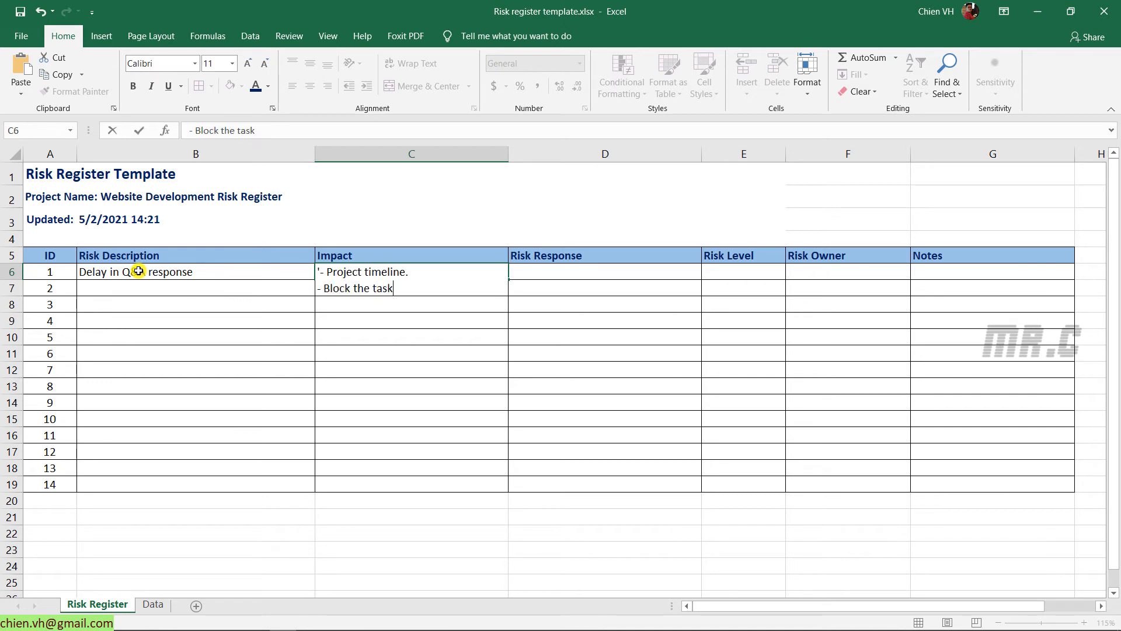
pyautogui.write('s.')
pyautogui.press('Return')
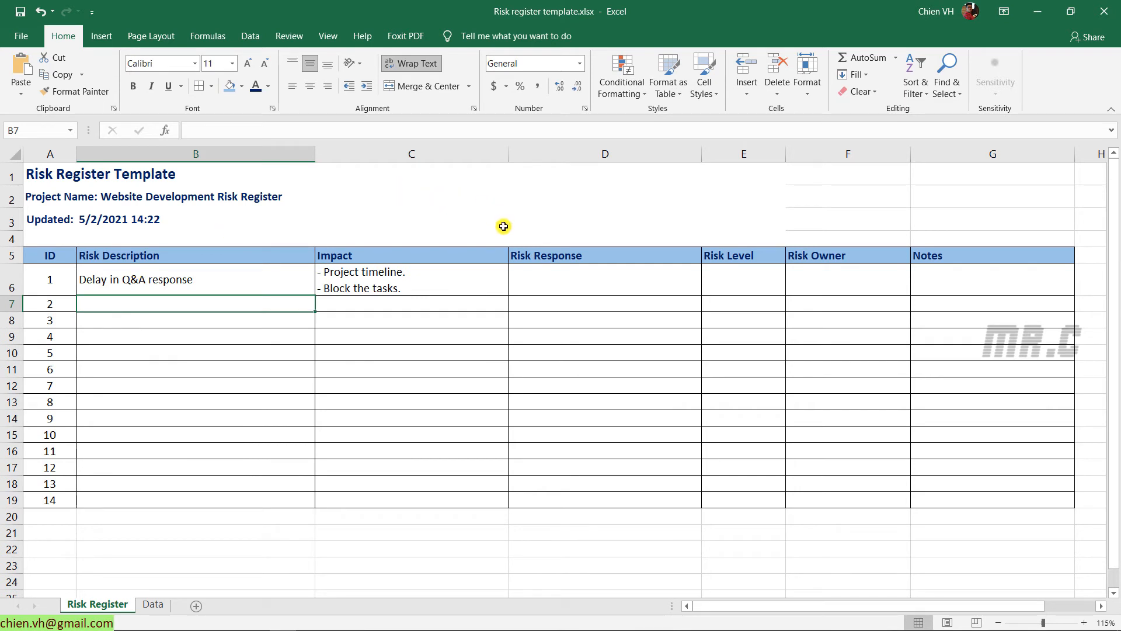
# Write the three-line response: Escalate to higher manager, Propose a new timeline, Etc
pyautogui.click(530, 281)
pyautogui.write("'-")
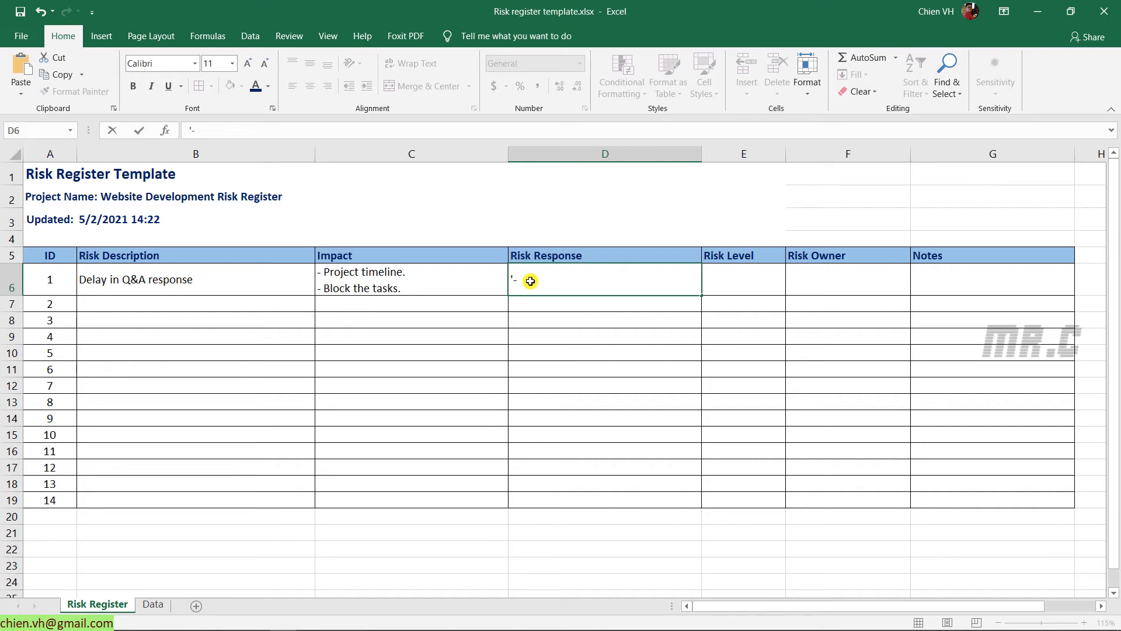
pyautogui.write('Escalate to higher manager.')
pyautogui.hotkey('alt', 'Return')
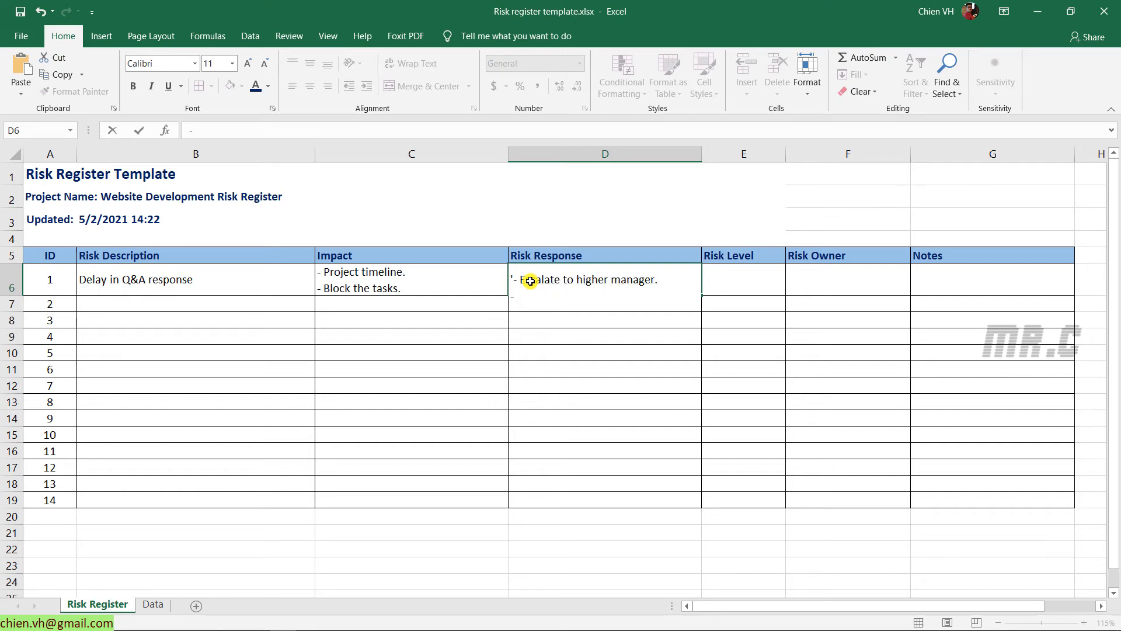
pyautogui.write('- Propose a new timeline.')
pyautogui.hotkey('alt', 'Return')
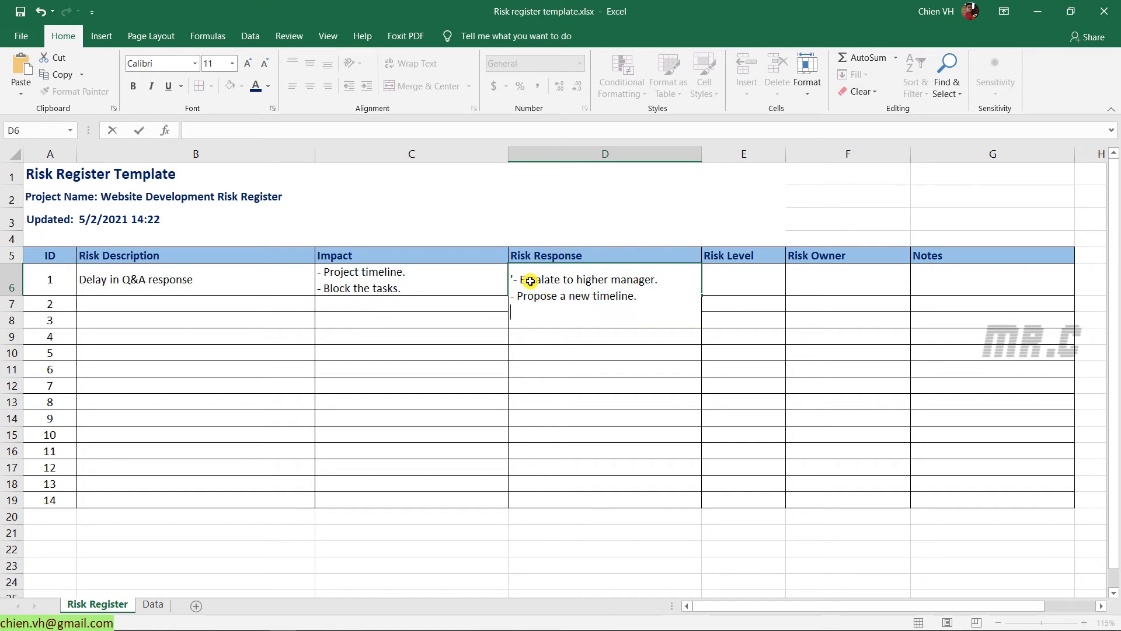
pyautogui.write('Etc.')
pyautogui.press('Return')
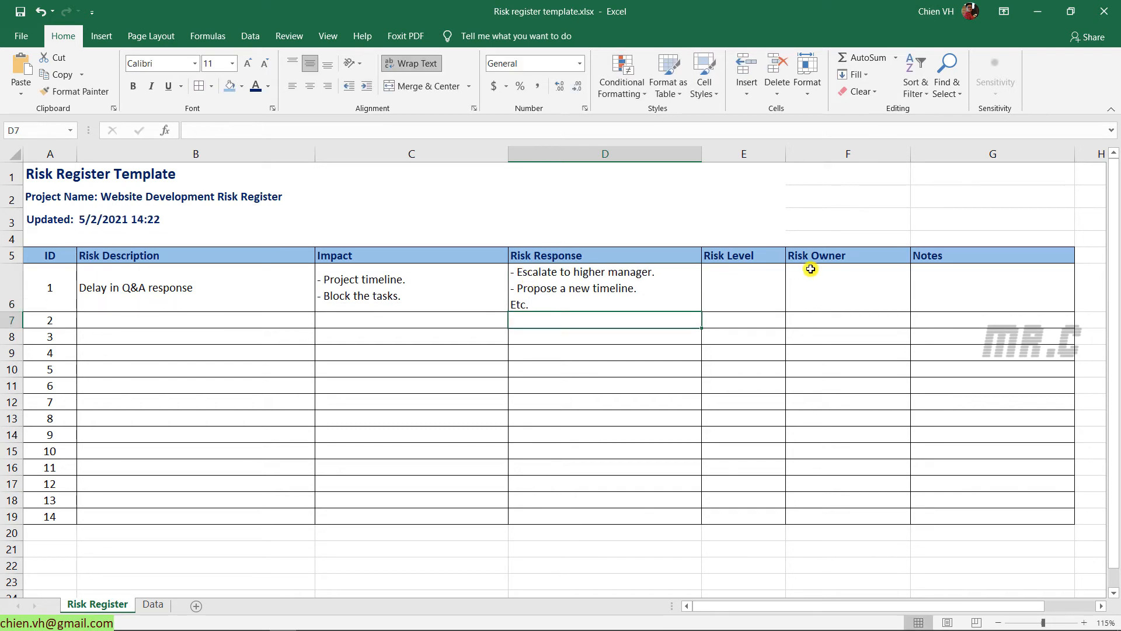
# Set the first risk's Risk Level in E6 to High
pyautogui.click(999, 299)
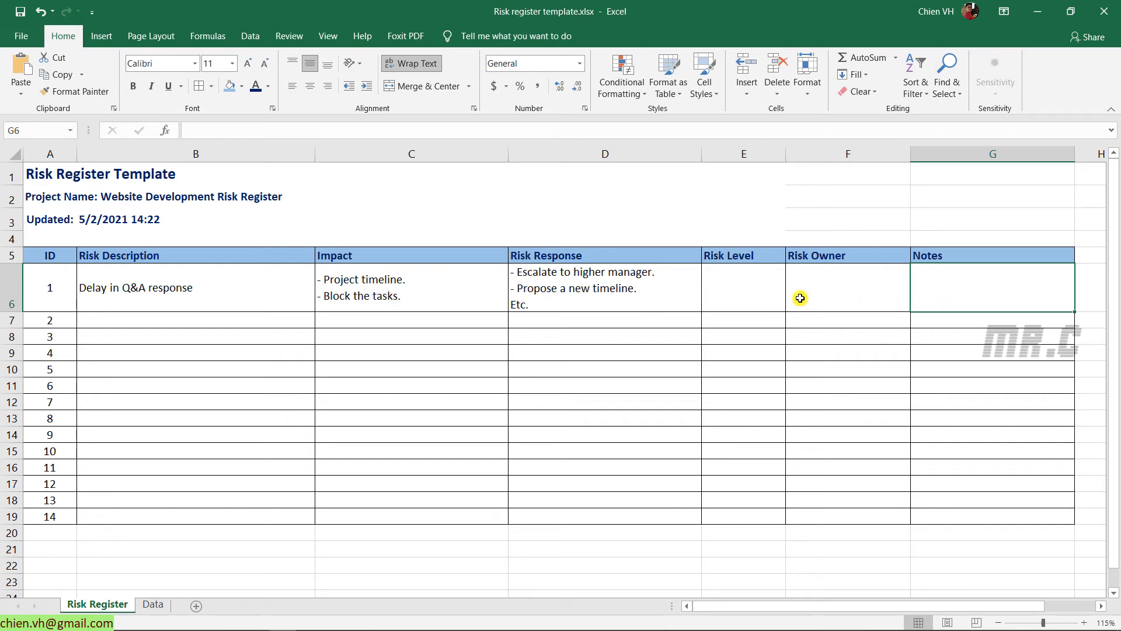
pyautogui.click(762, 285)
pyautogui.click(792, 304)
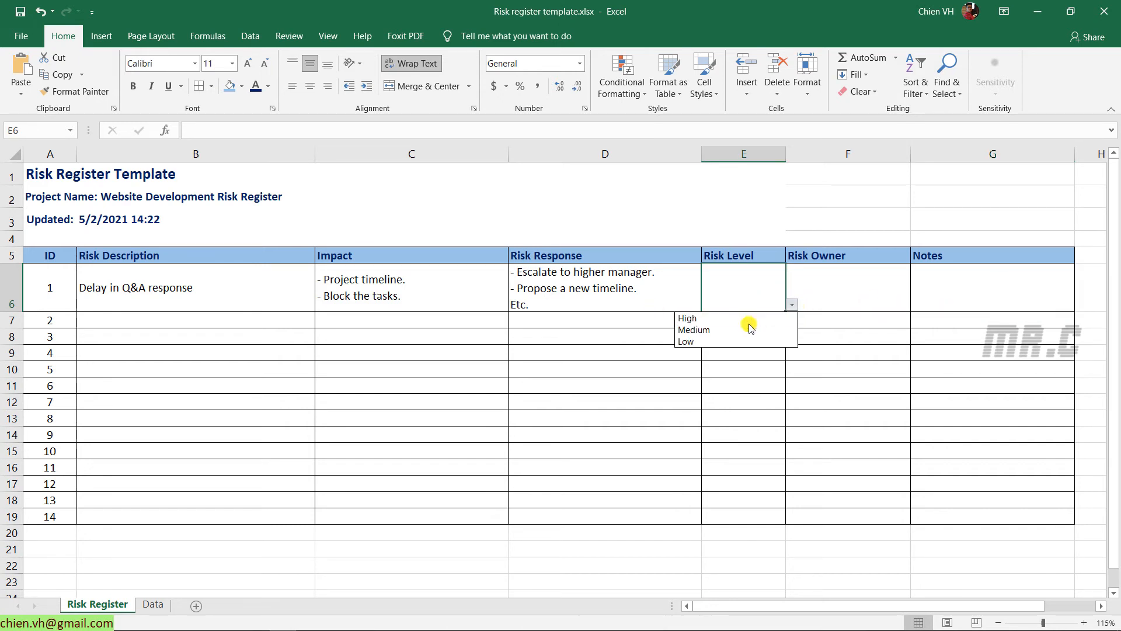
pyautogui.click(710, 315)
# Enter the risk owner's name in F6 after checking the Data sheet
pyautogui.click(845, 301)
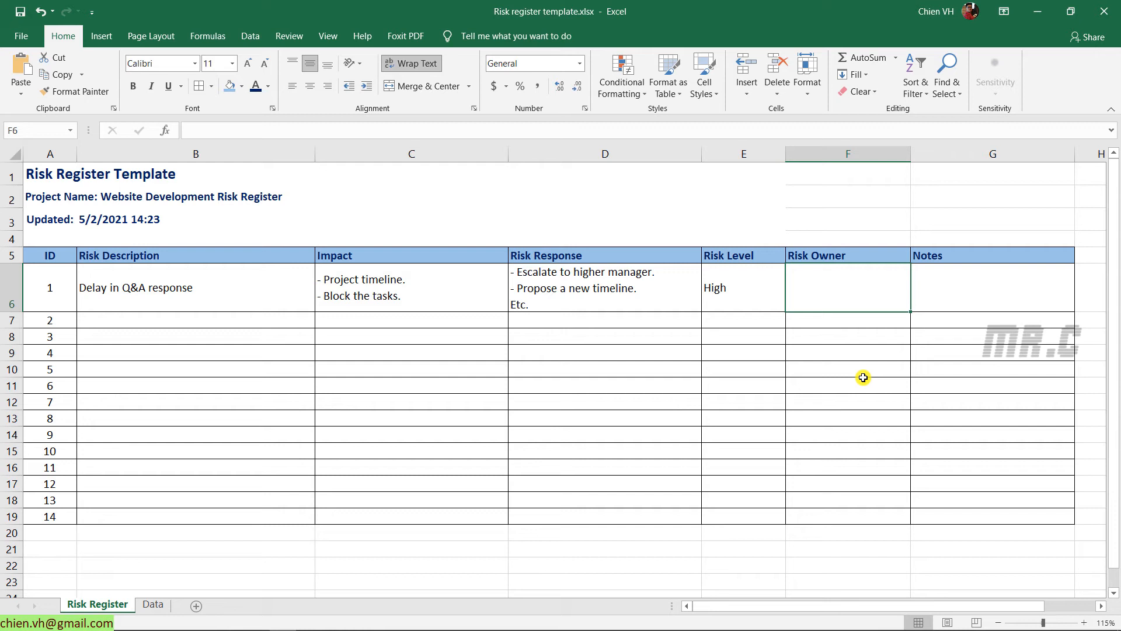
pyautogui.click(153, 604)
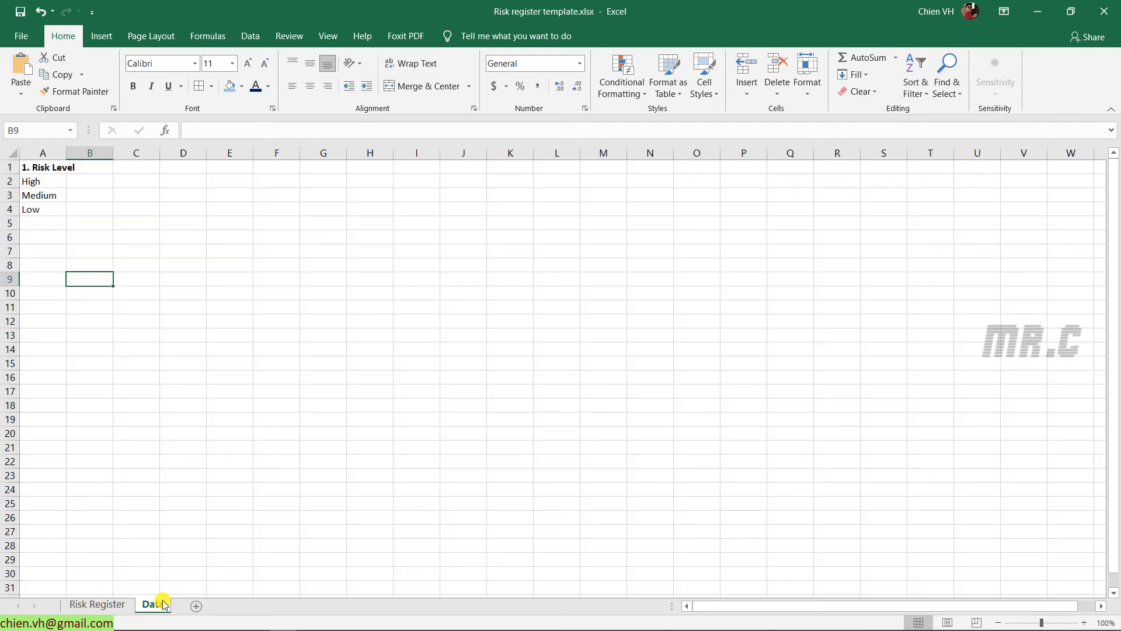
pyautogui.click(111, 605)
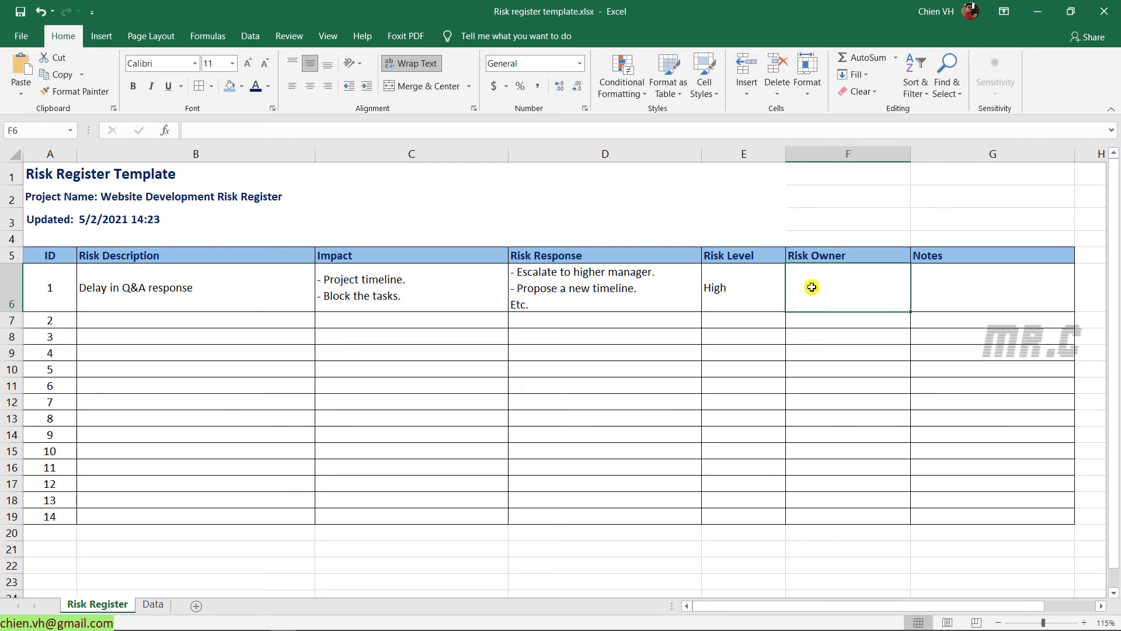
pyautogui.write('Vu')
pyautogui.press('Tab')
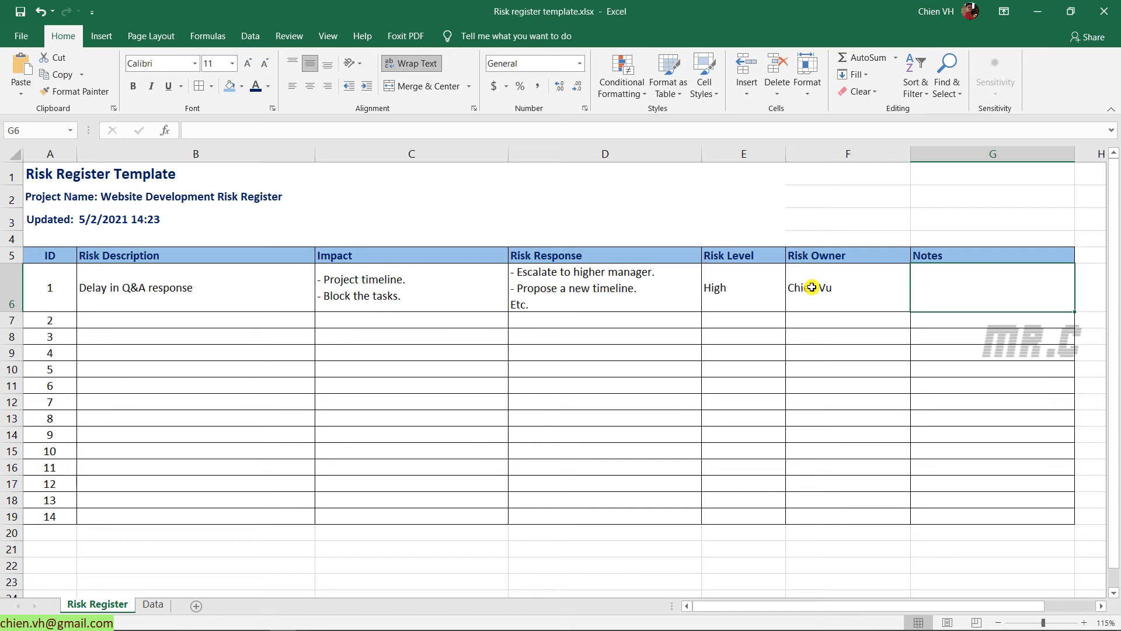
pyautogui.click(126, 322)
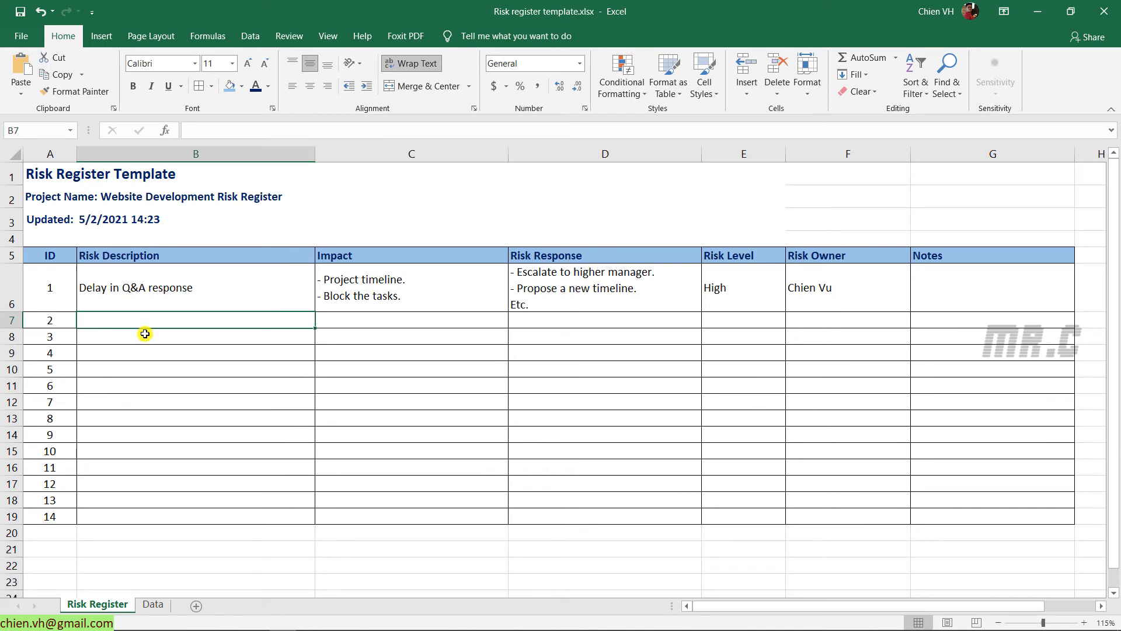
# Enter Risk 2 in row 7 with Impact 2 and Response 2
pyautogui.write('Reis')
pyautogui.press('BackSpace')
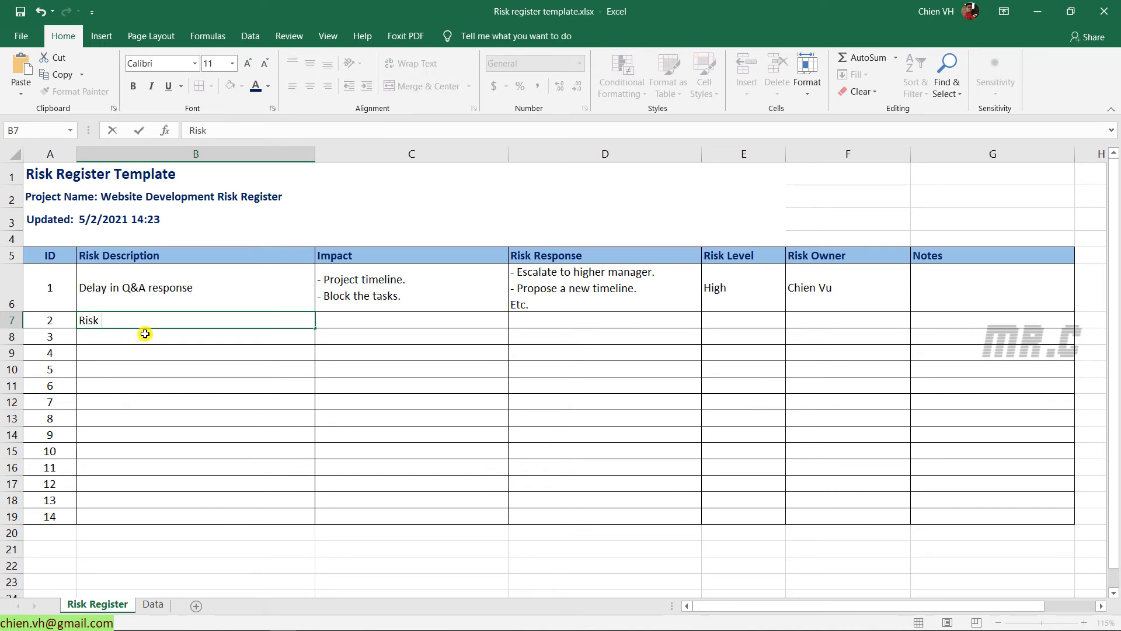
pyautogui.write('2')
pyautogui.press('Tab')
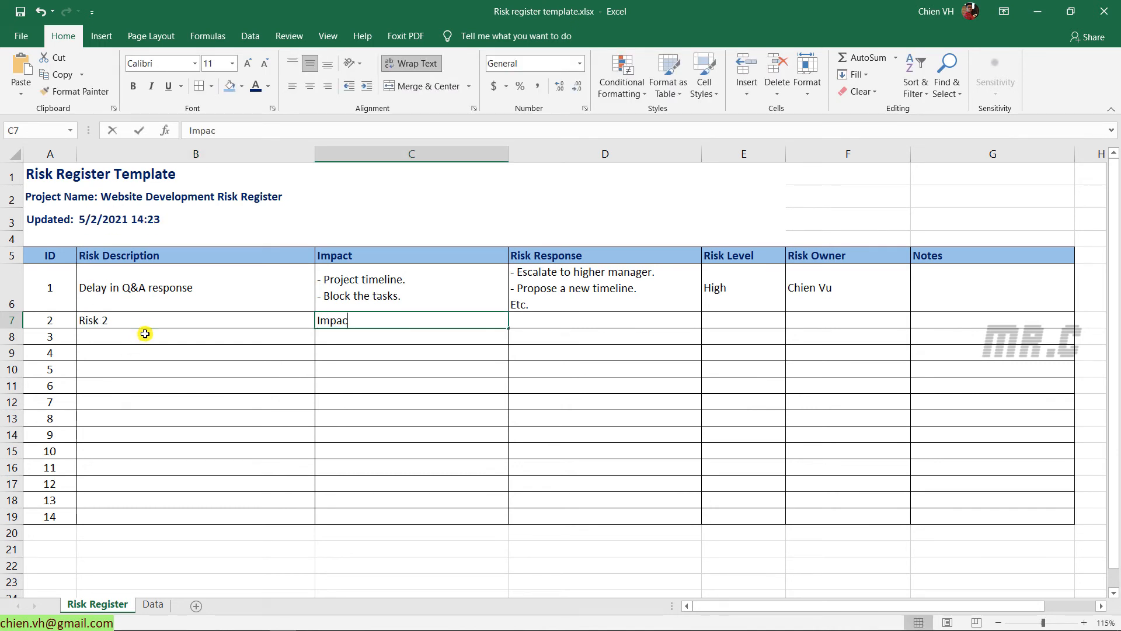
pyautogui.press('Tab')
pyautogui.write('Resp')
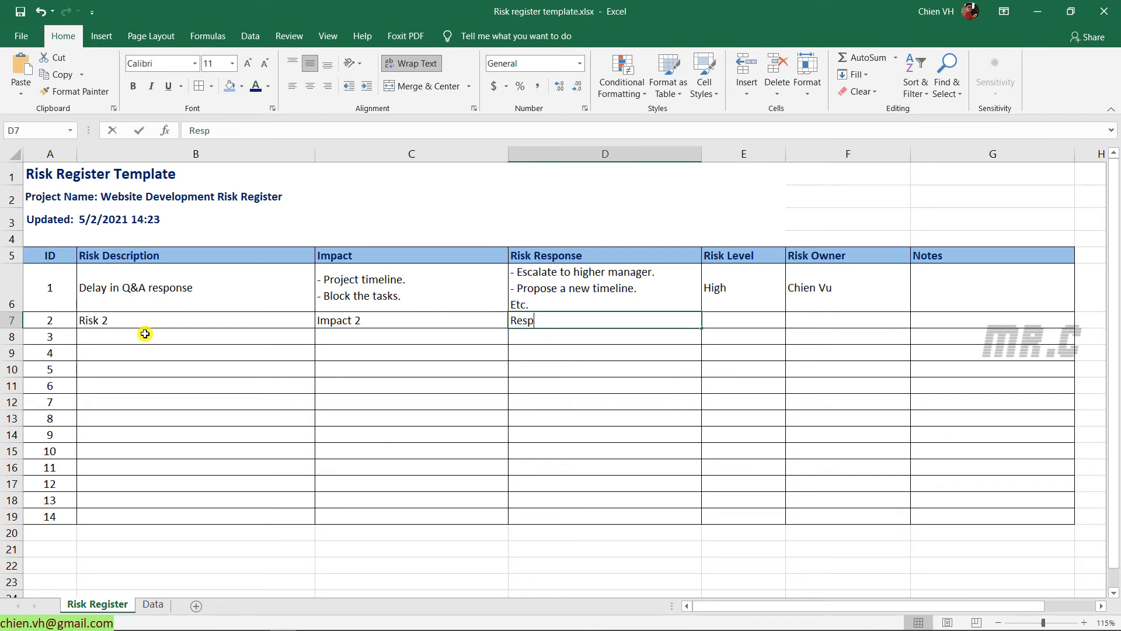
pyautogui.write('onse 2')
pyautogui.press('Tab')
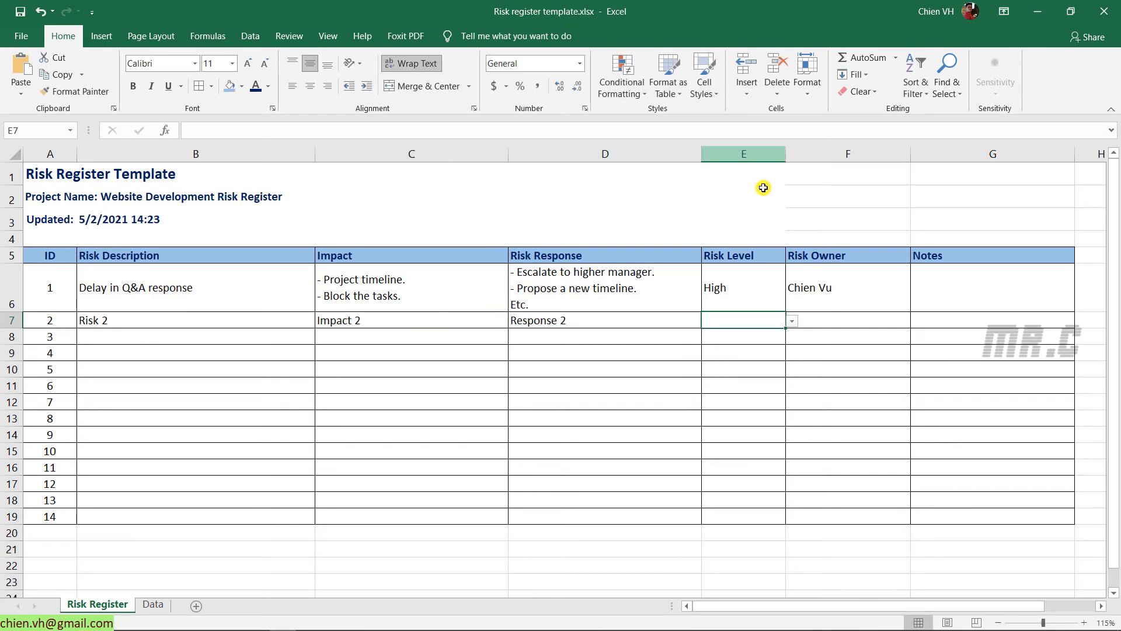
# Give risk 2 a Medium level, the second owner's name and 'Note for the risk'
pyautogui.click(792, 320)
pyautogui.click(737, 347)
pyautogui.click(850, 323)
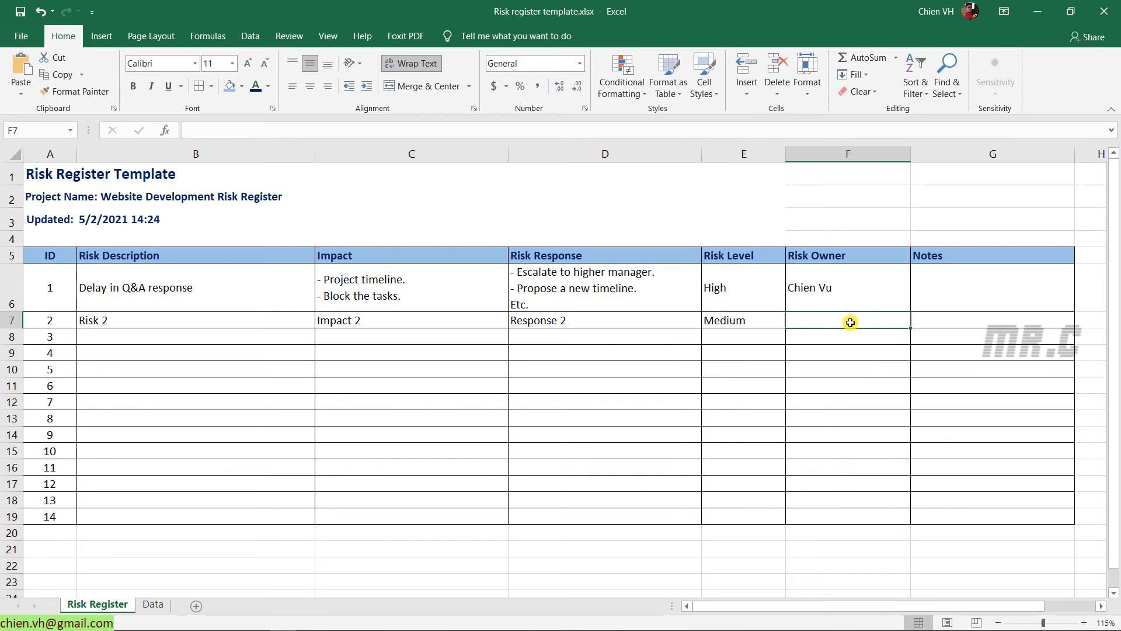
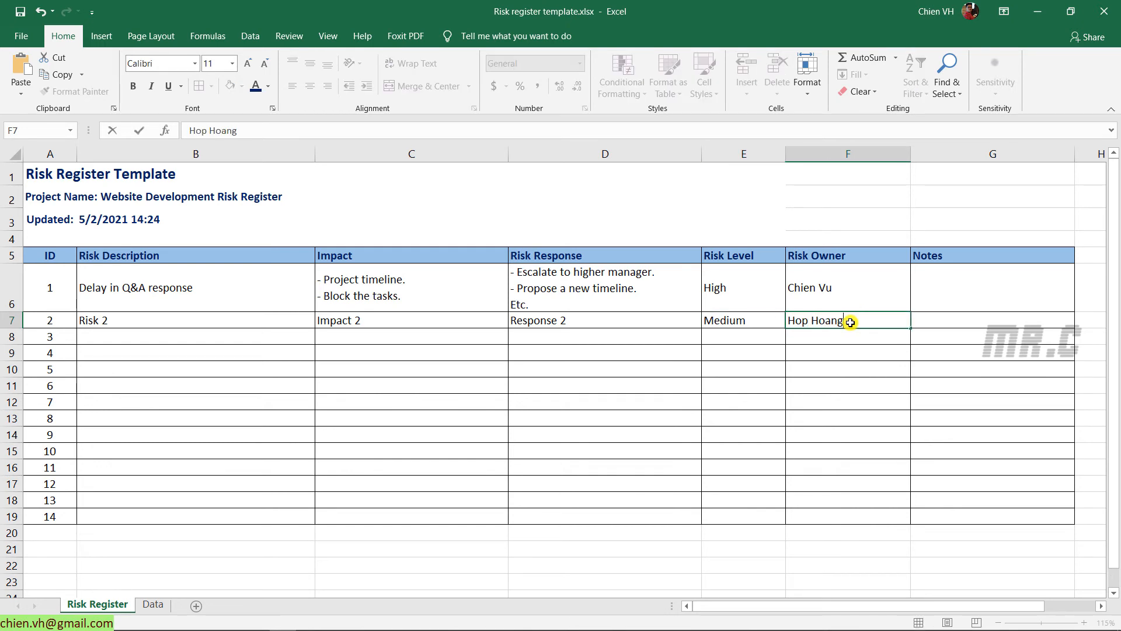
pyautogui.press('Tab')
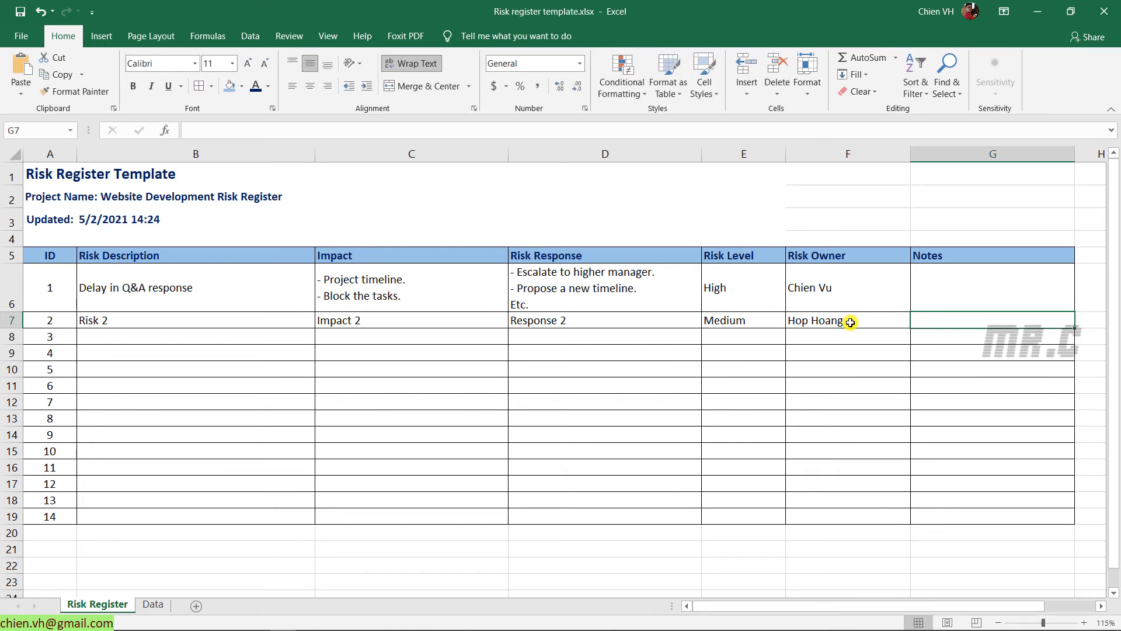
pyautogui.write('Note')
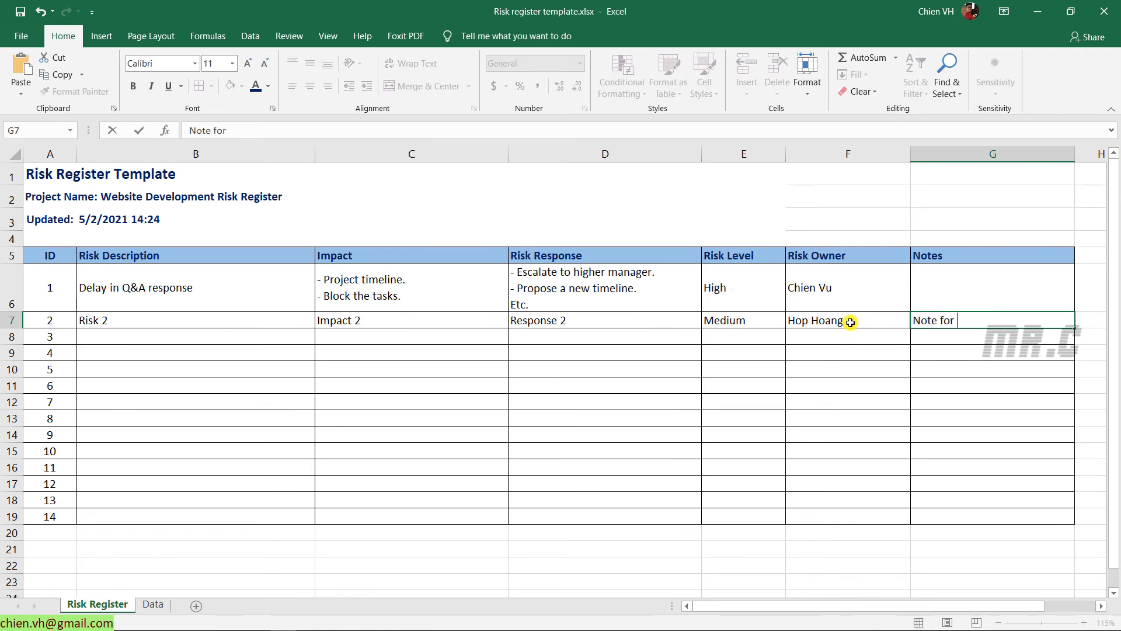
pyautogui.write('for the risk')
pyautogui.click(850, 322)
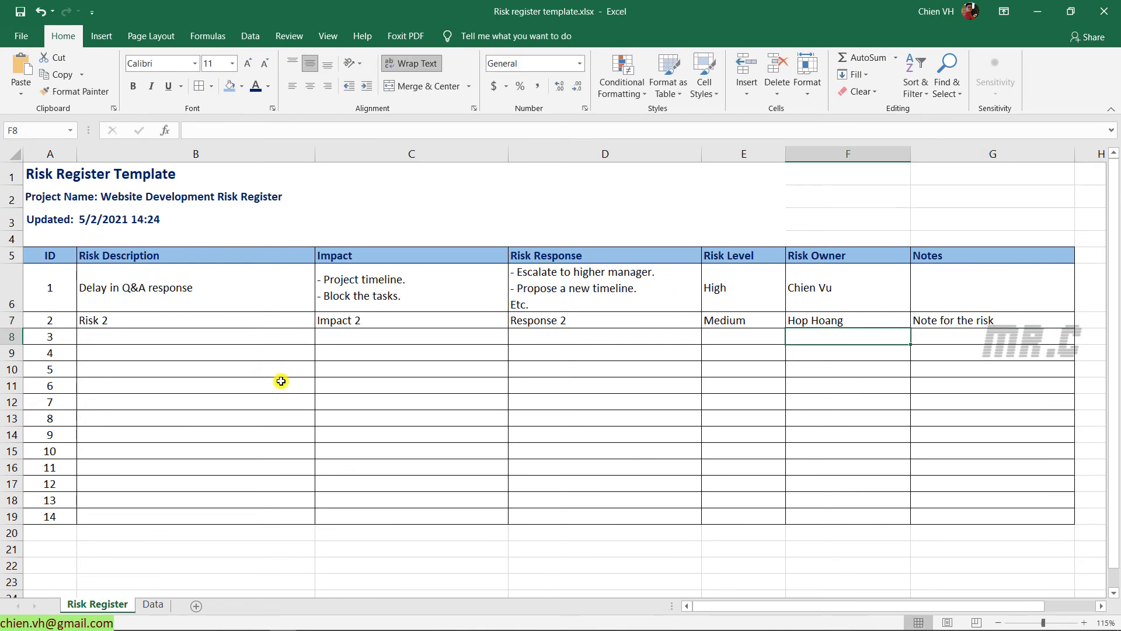
# Fill row 7's entries B7:G7 down through row 15
pyautogui.moveTo(116, 322); pyautogui.dragTo(987, 323)
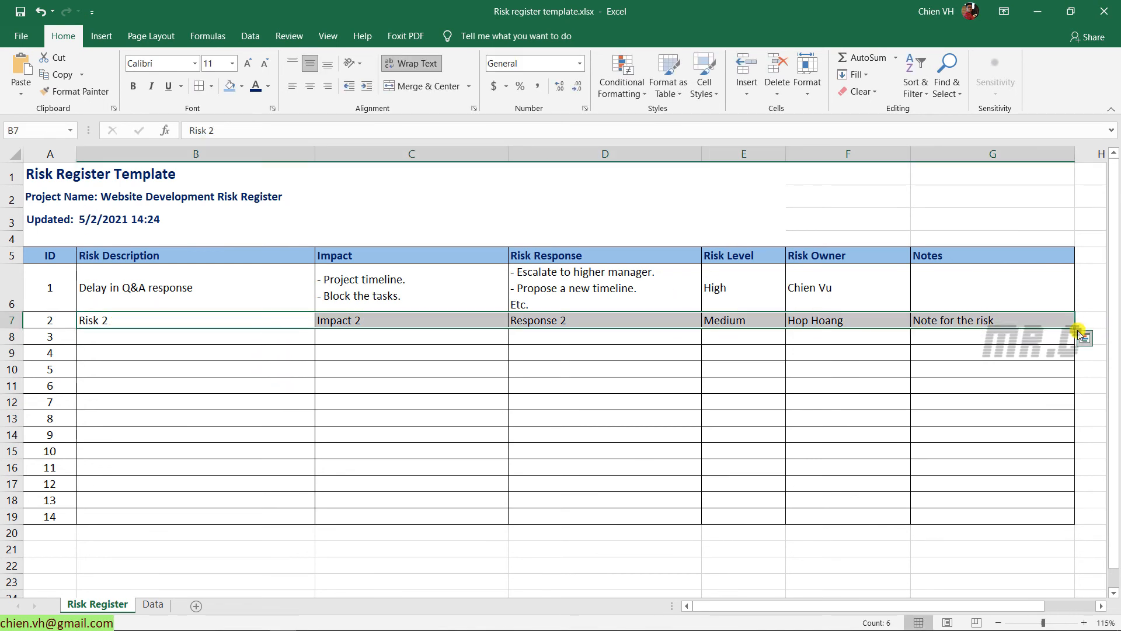
pyautogui.moveTo(1075, 329); pyautogui.dragTo(1051, 453)
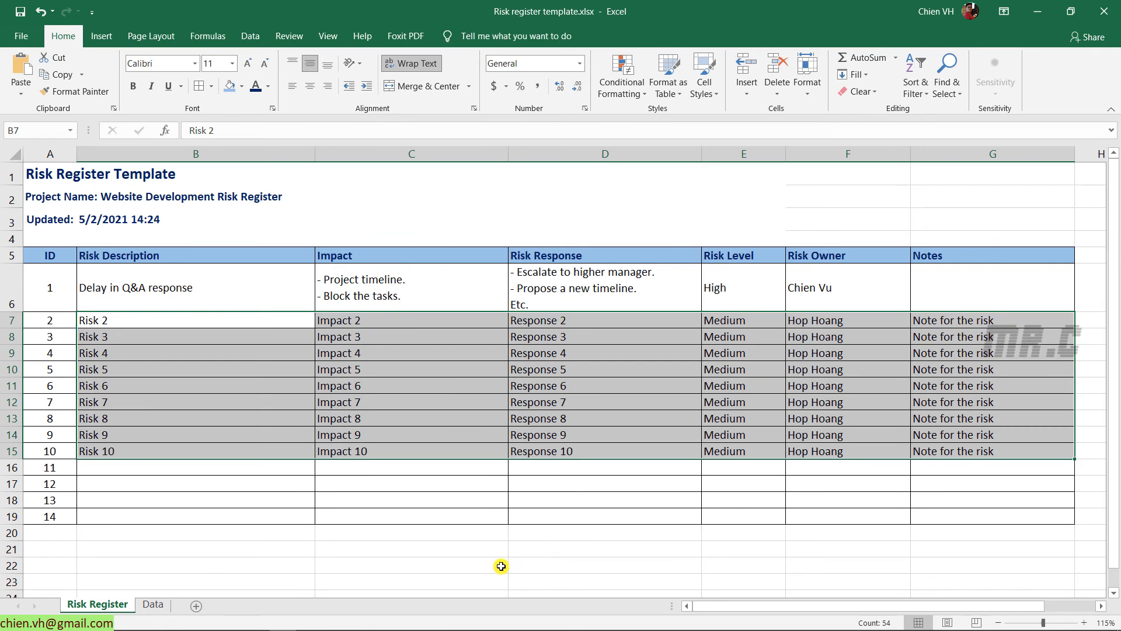
pyautogui.click(501, 563)
# Set risk levels for risks 4–9: Low, High, Low, High, Low, Medium
pyautogui.click(755, 353)
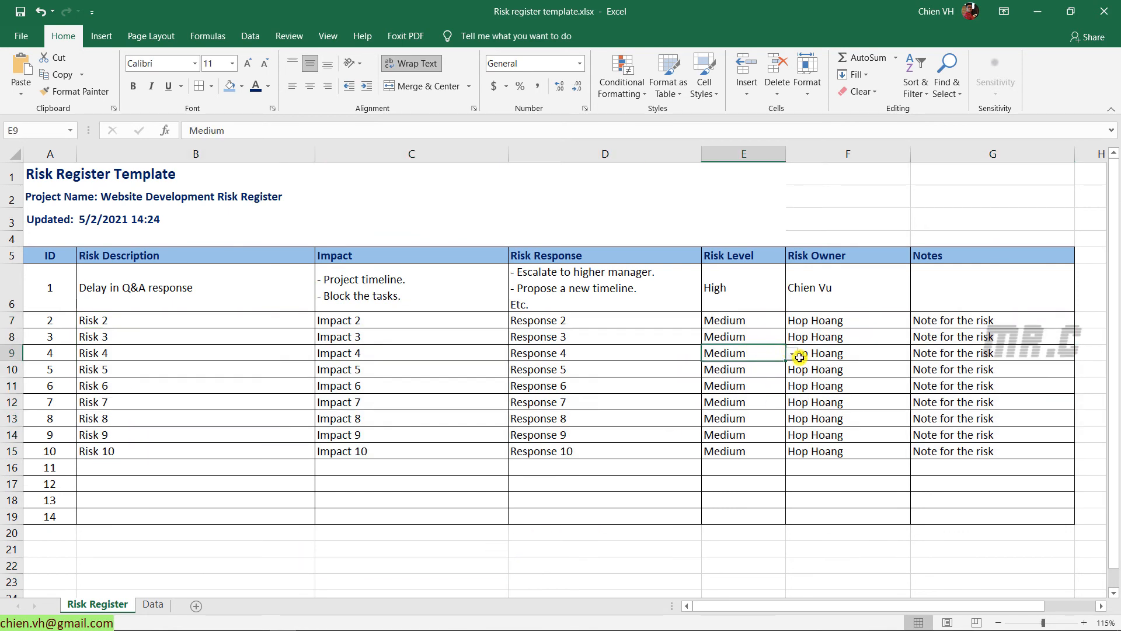
pyautogui.click(792, 354)
pyautogui.click(758, 388)
pyautogui.click(762, 363)
pyautogui.click(792, 370)
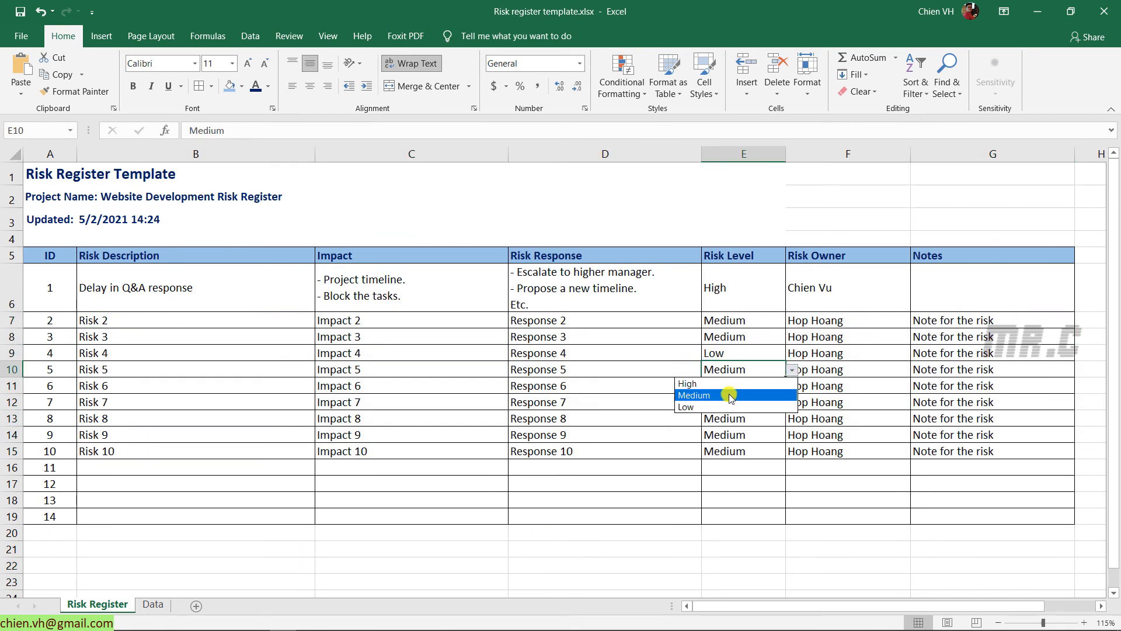
pyautogui.click(730, 378)
pyautogui.click(759, 390)
pyautogui.click(791, 390)
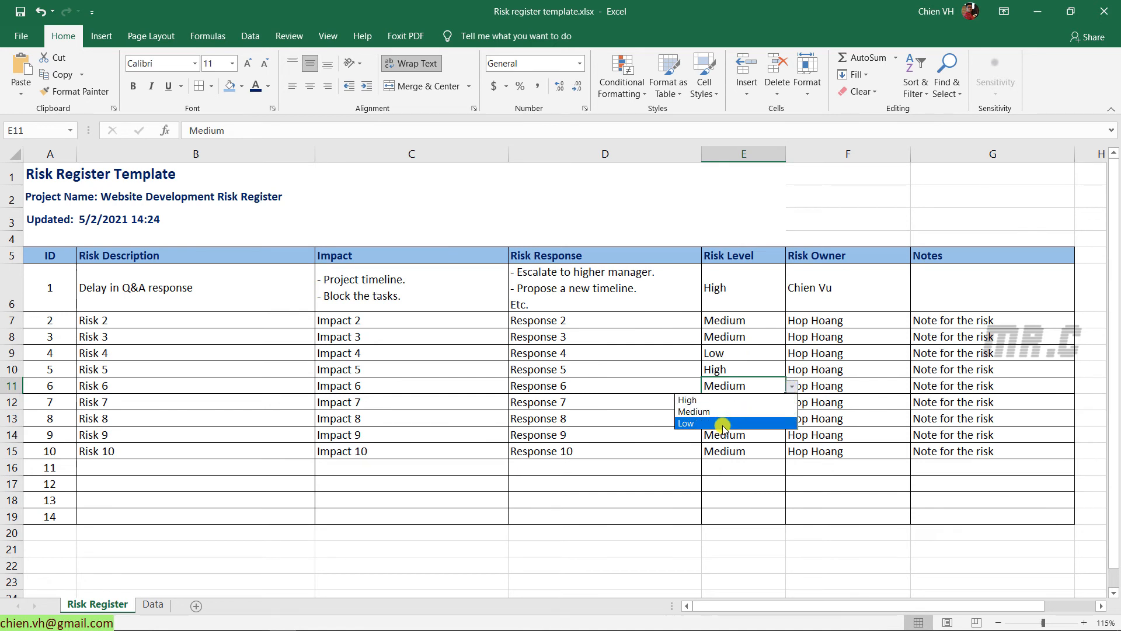
pyautogui.click(720, 423)
pyautogui.click(726, 404)
pyautogui.click(793, 404)
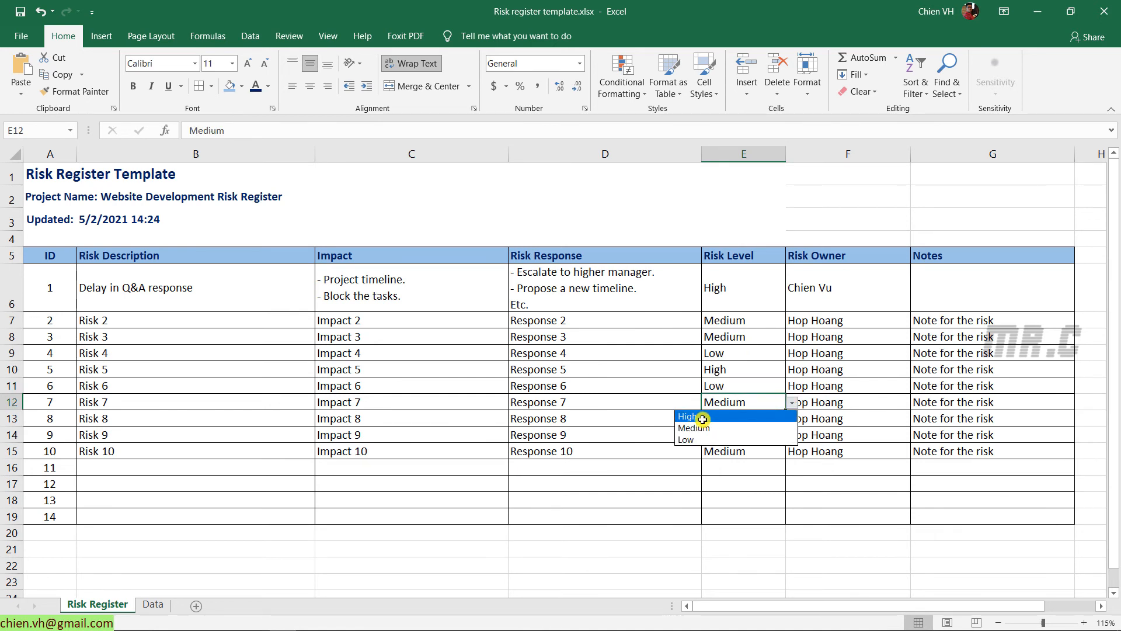
pyautogui.click(717, 415)
pyautogui.click(782, 418)
pyautogui.click(792, 418)
pyautogui.click(724, 455)
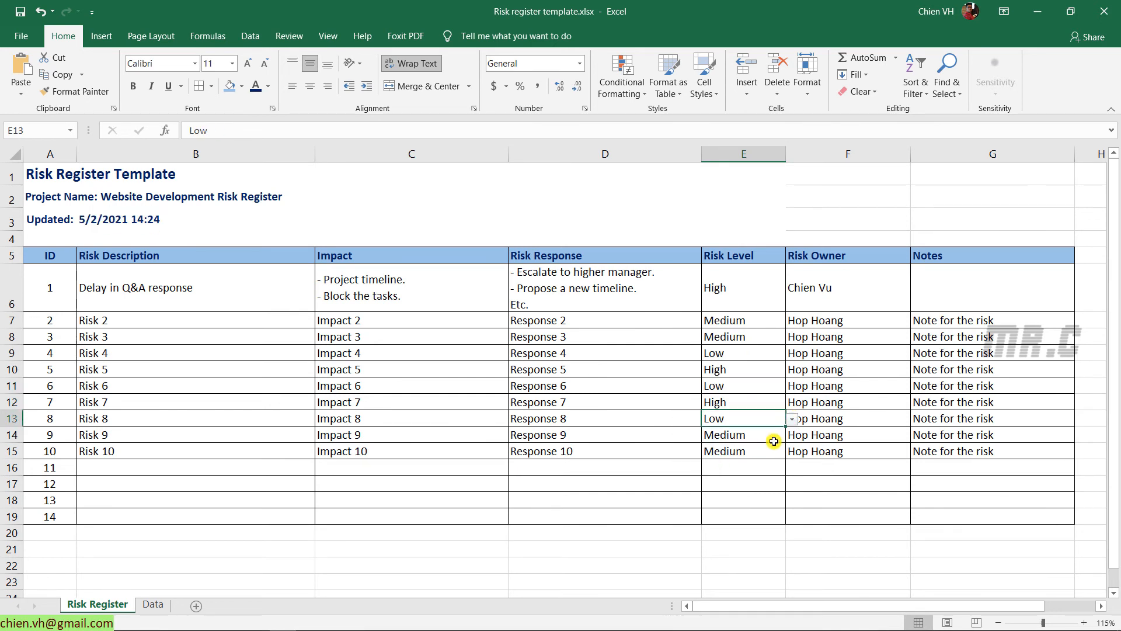
pyautogui.click(724, 436)
pyautogui.click(791, 435)
pyautogui.click(715, 461)
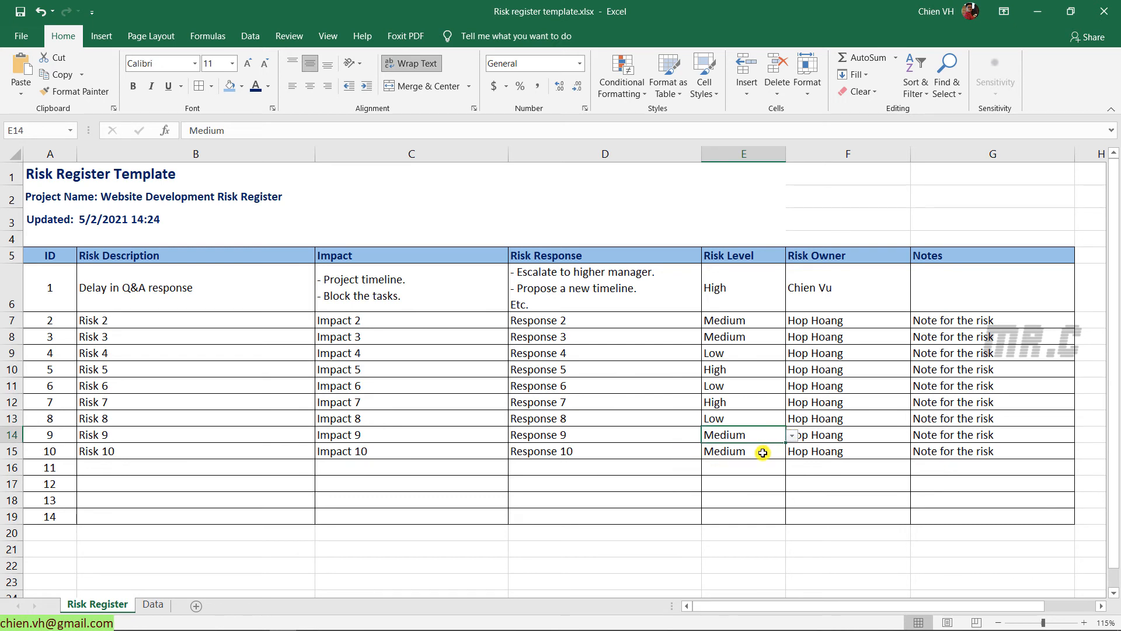
pyautogui.click(799, 527)
# Copy the first risk's owner into some other risks and save the workbook
pyautogui.click(856, 348)
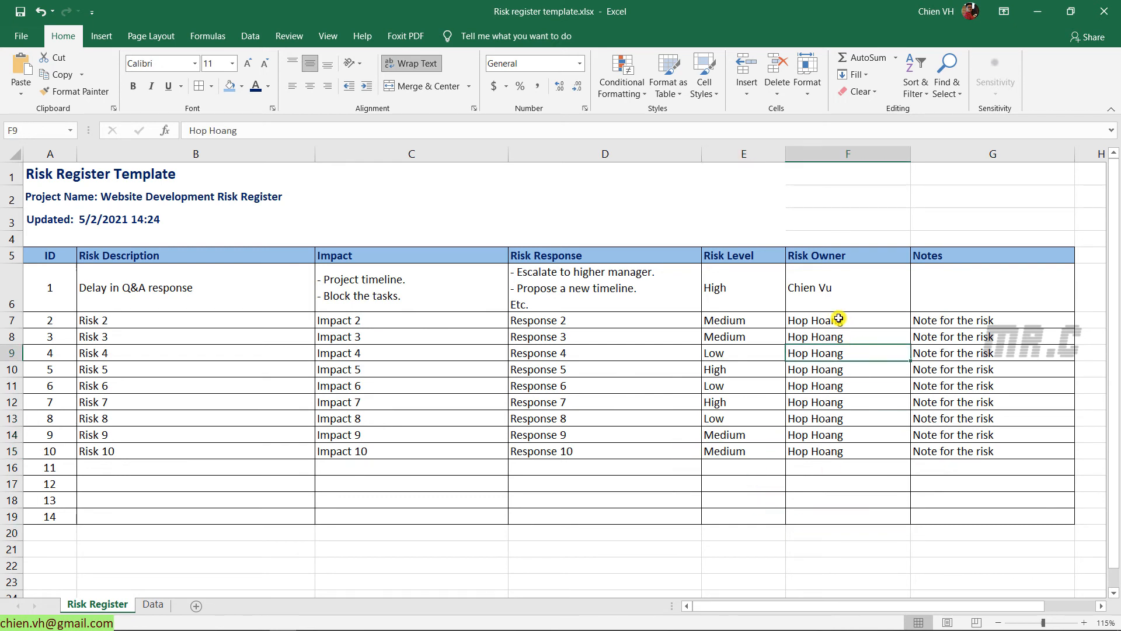
pyautogui.click(839, 293)
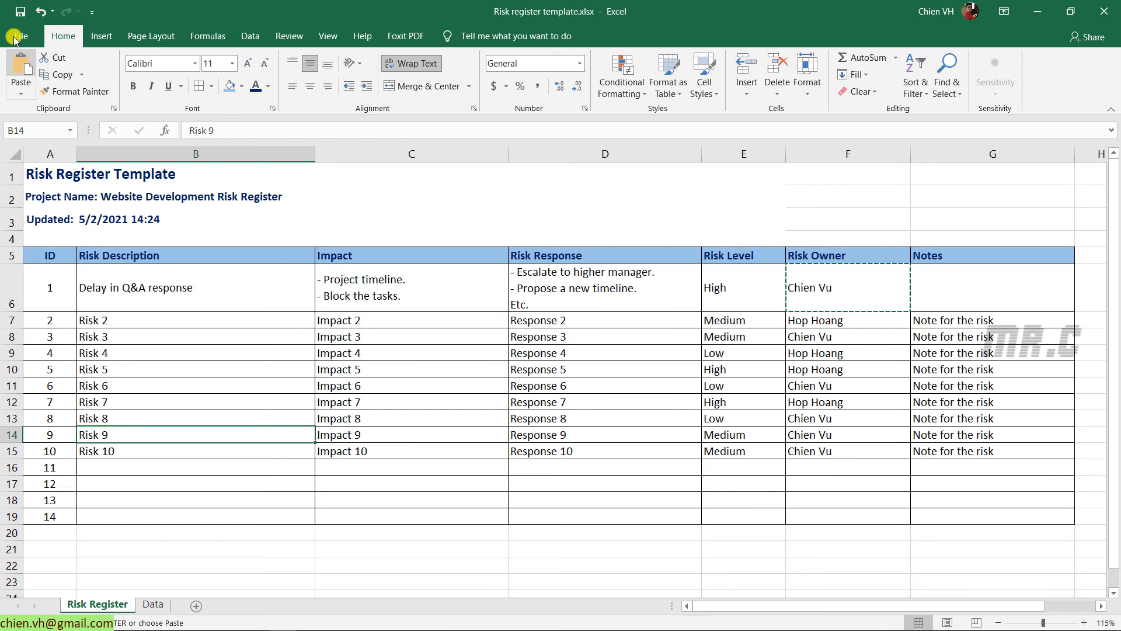
pyautogui.click(18, 12)
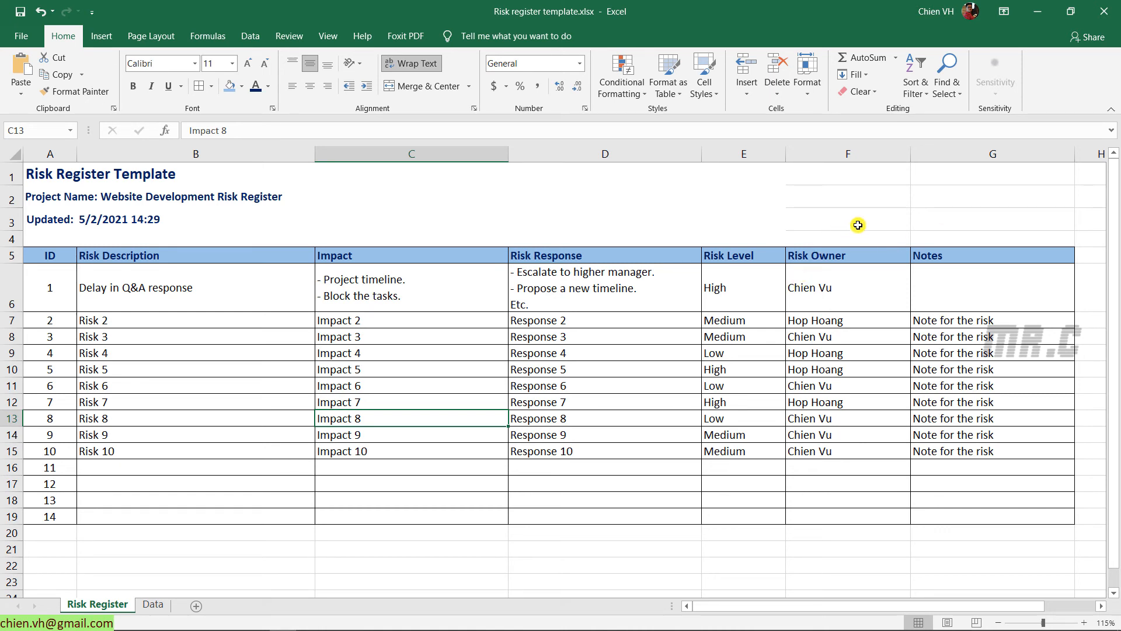
# Review the High, Medium and Low levels of risks 1–4, then select column E
pyautogui.click(756, 297)
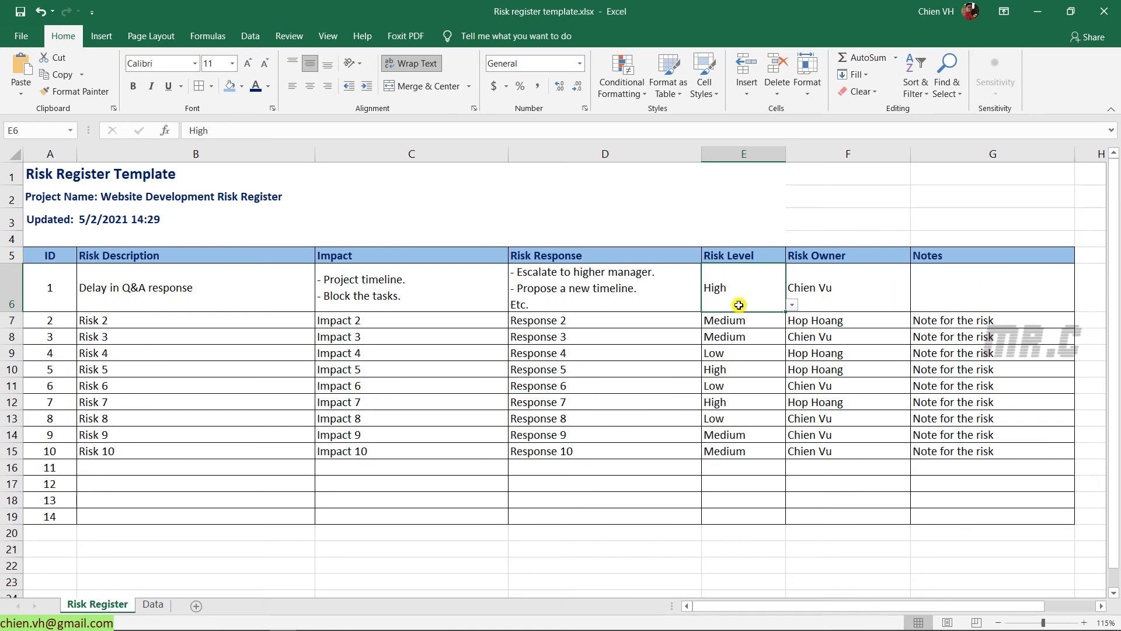
pyautogui.click(725, 322)
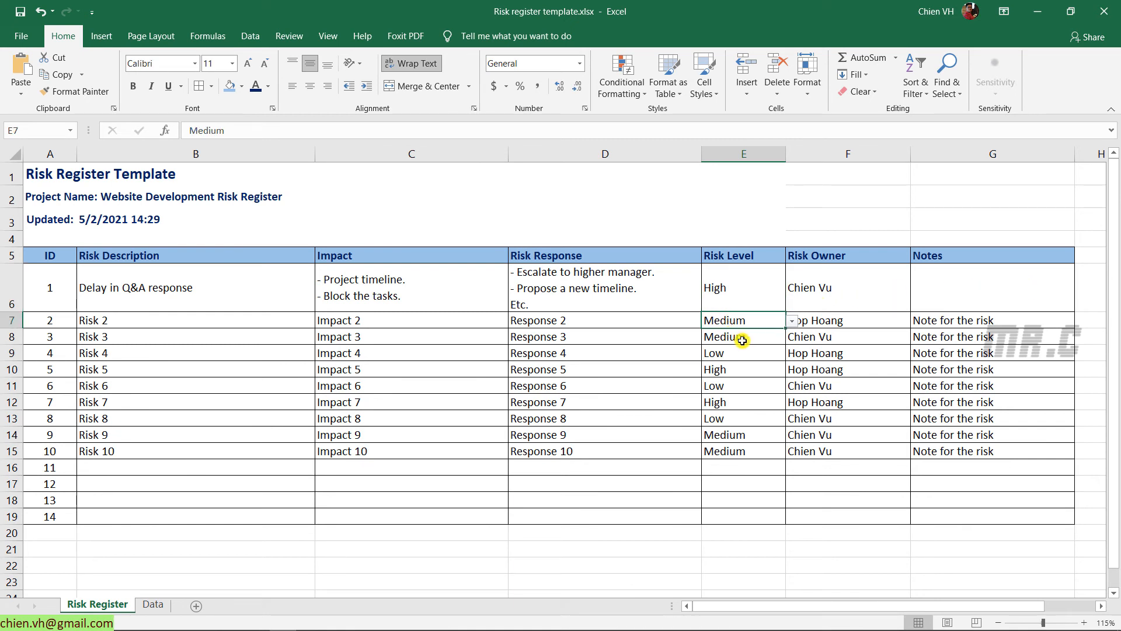
pyautogui.click(741, 340)
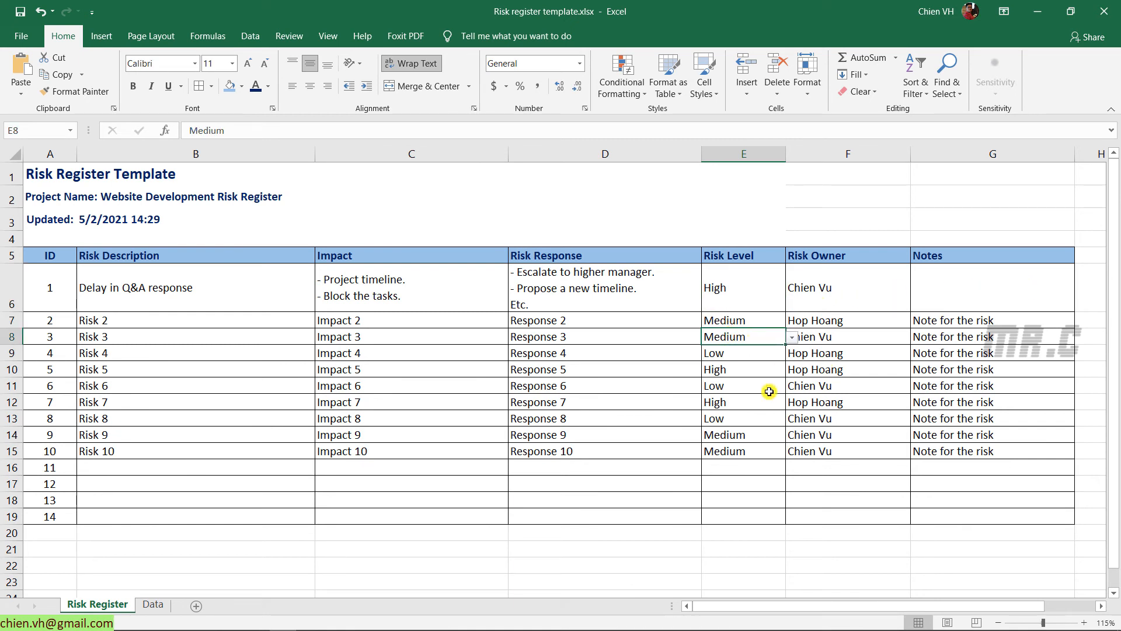
pyautogui.click(746, 358)
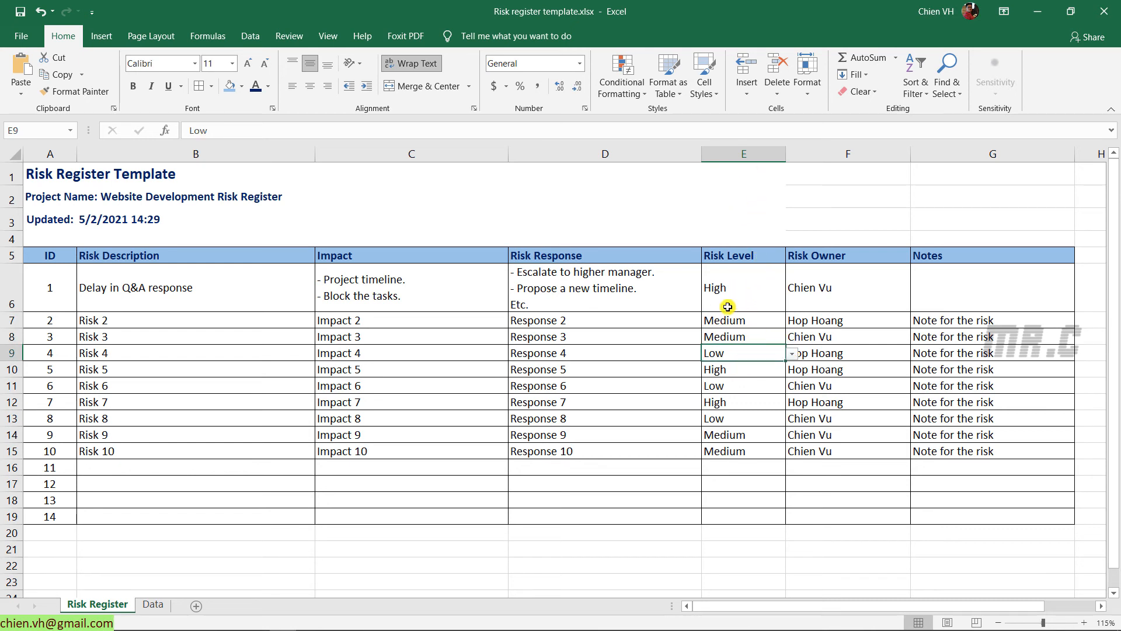
pyautogui.click(749, 283)
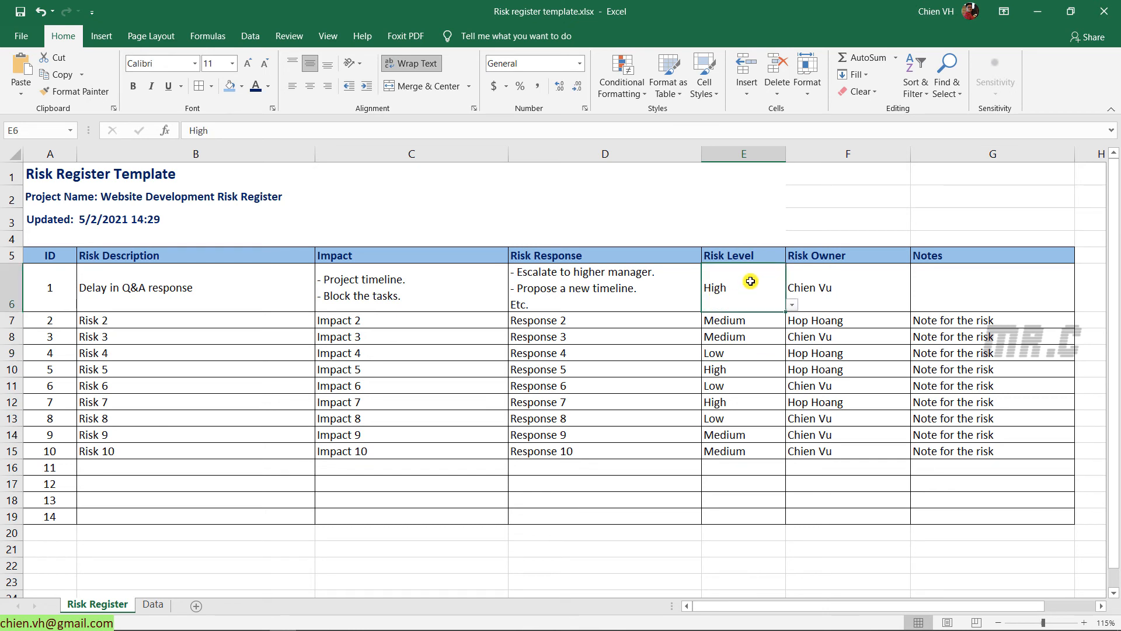
pyautogui.click(738, 150)
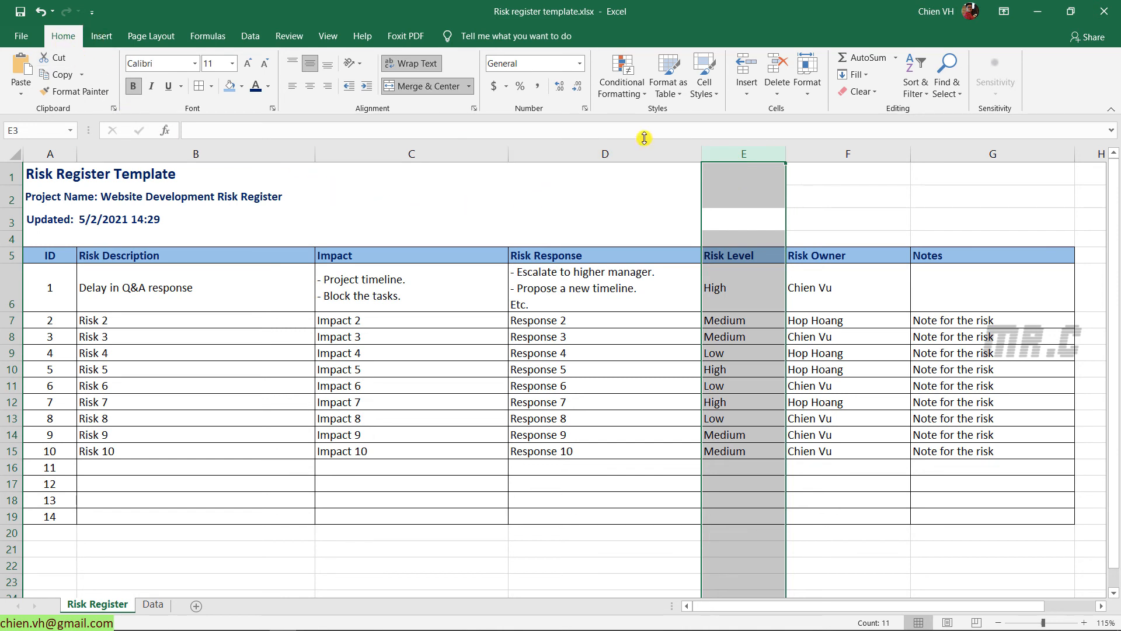
# Add a Manage Rules rule: Cell Value equal to High gets a red fill
pyautogui.click(643, 96)
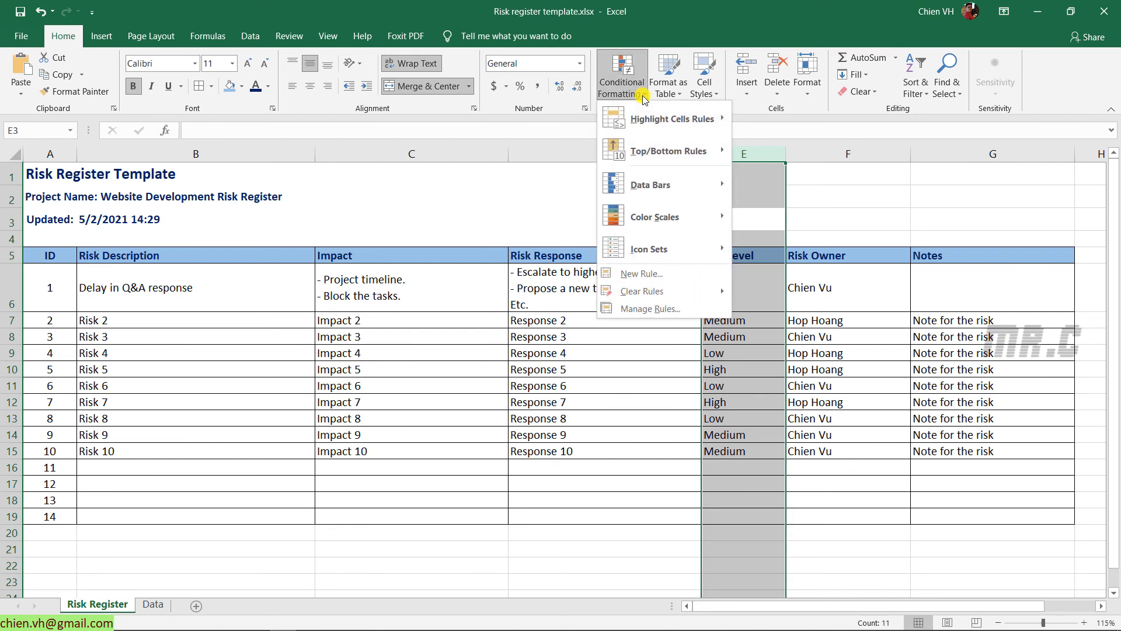
pyautogui.click(656, 312)
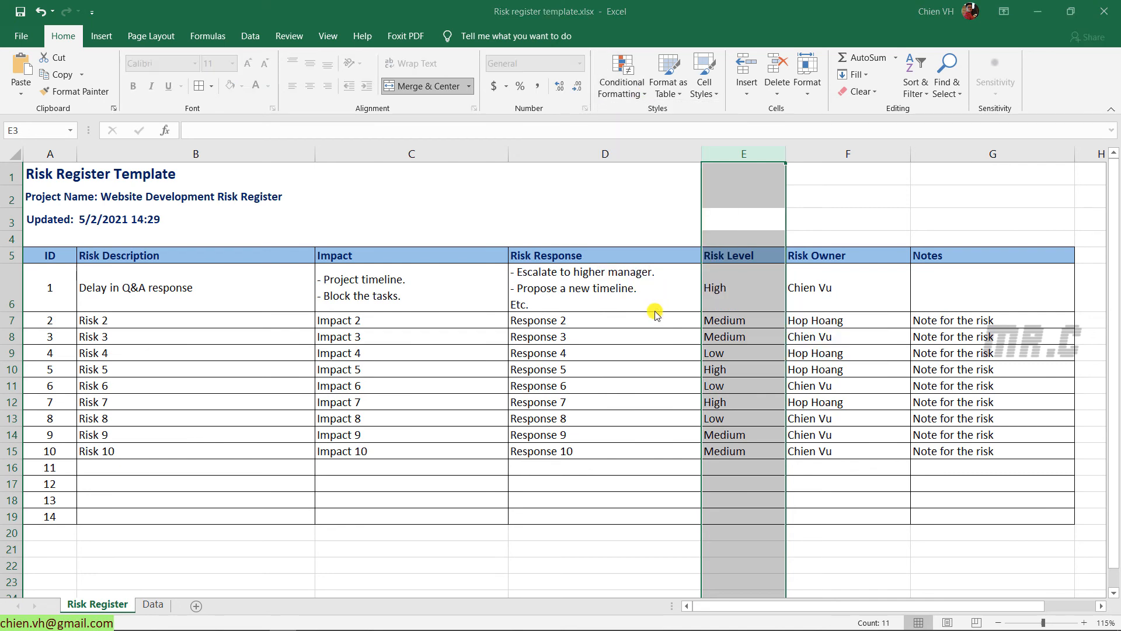
pyautogui.moveTo(369, 173); pyautogui.dragTo(396, 179)
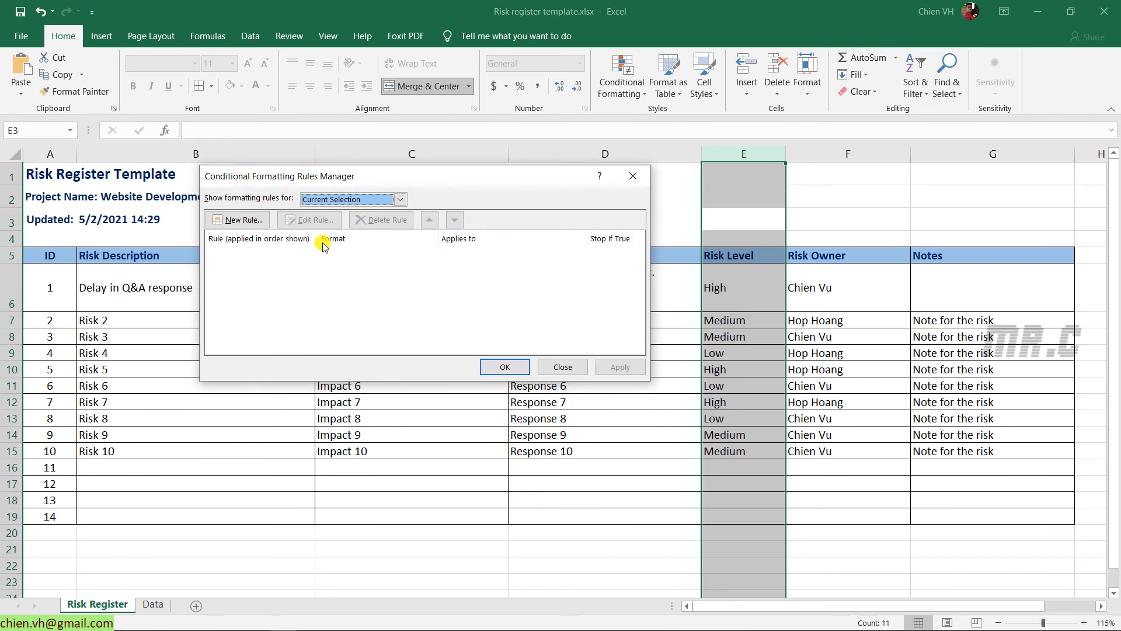
pyautogui.click(247, 221)
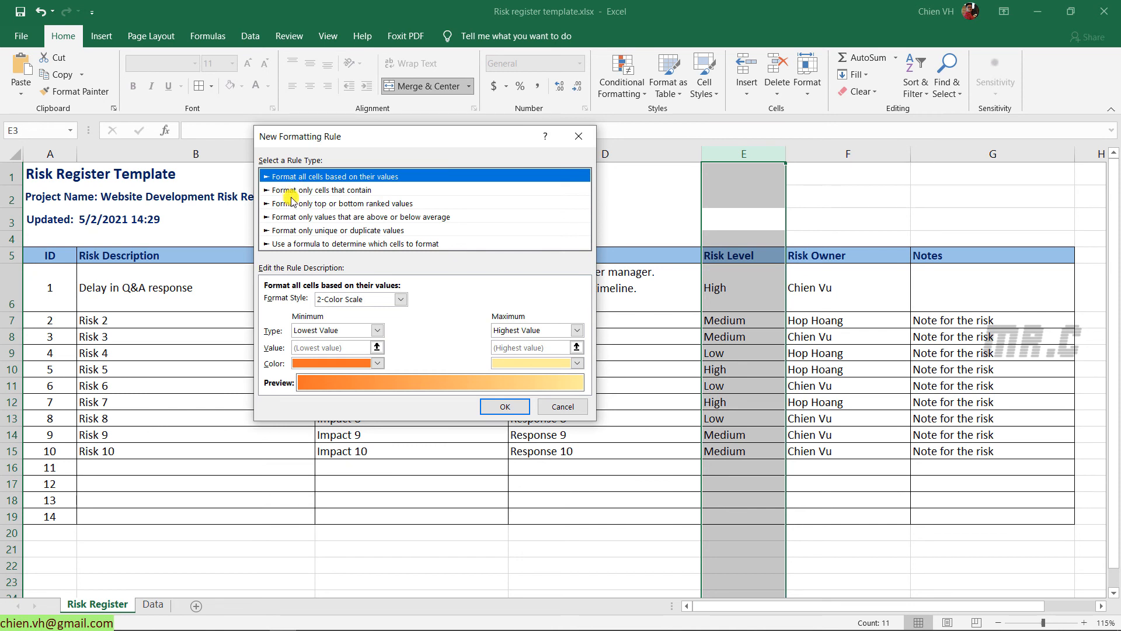
pyautogui.click(338, 190)
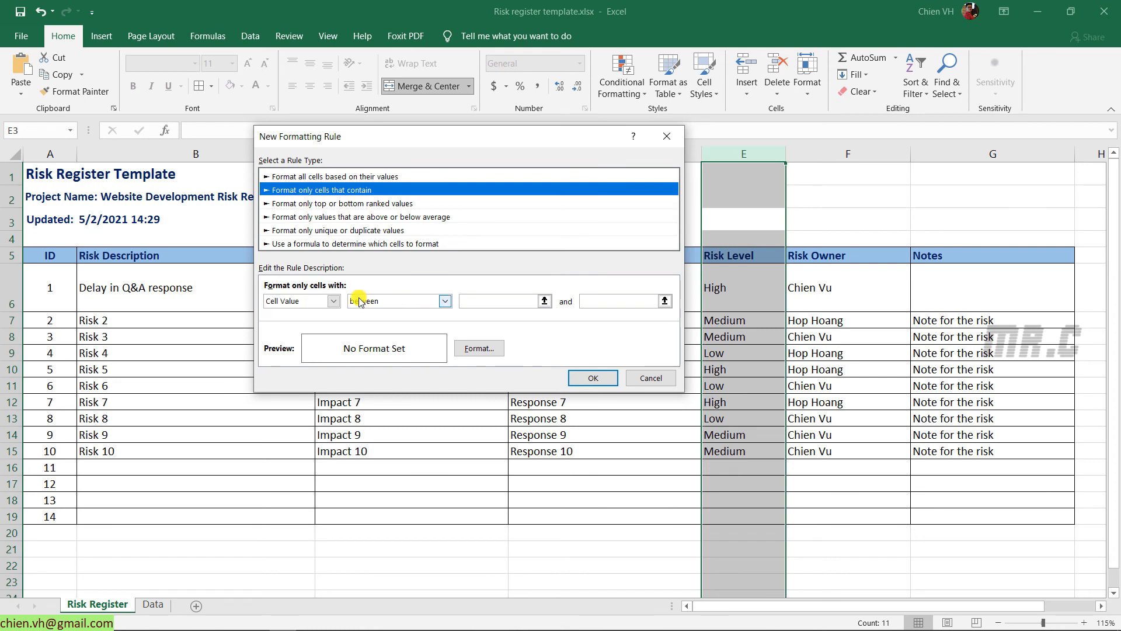
pyautogui.click(445, 301)
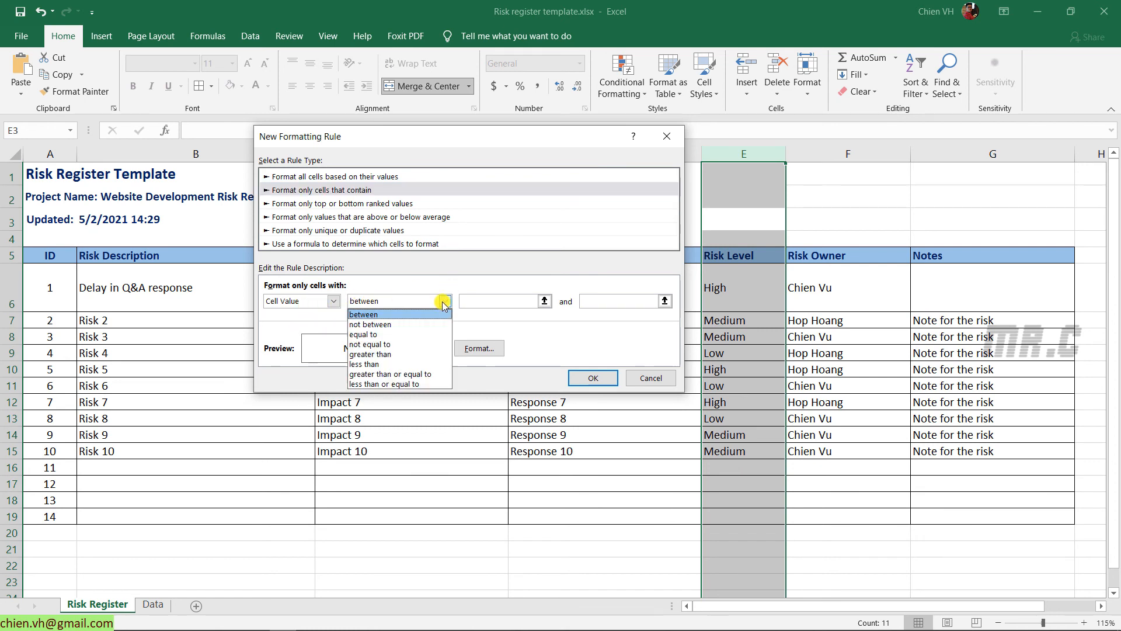
pyautogui.click(393, 330)
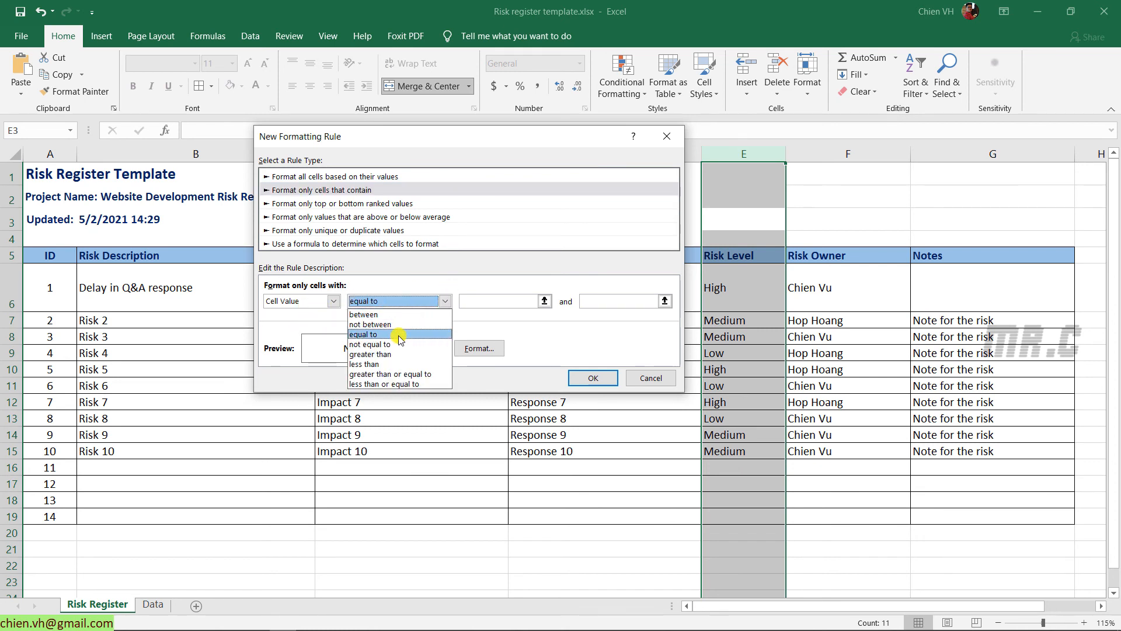
pyautogui.click(512, 301)
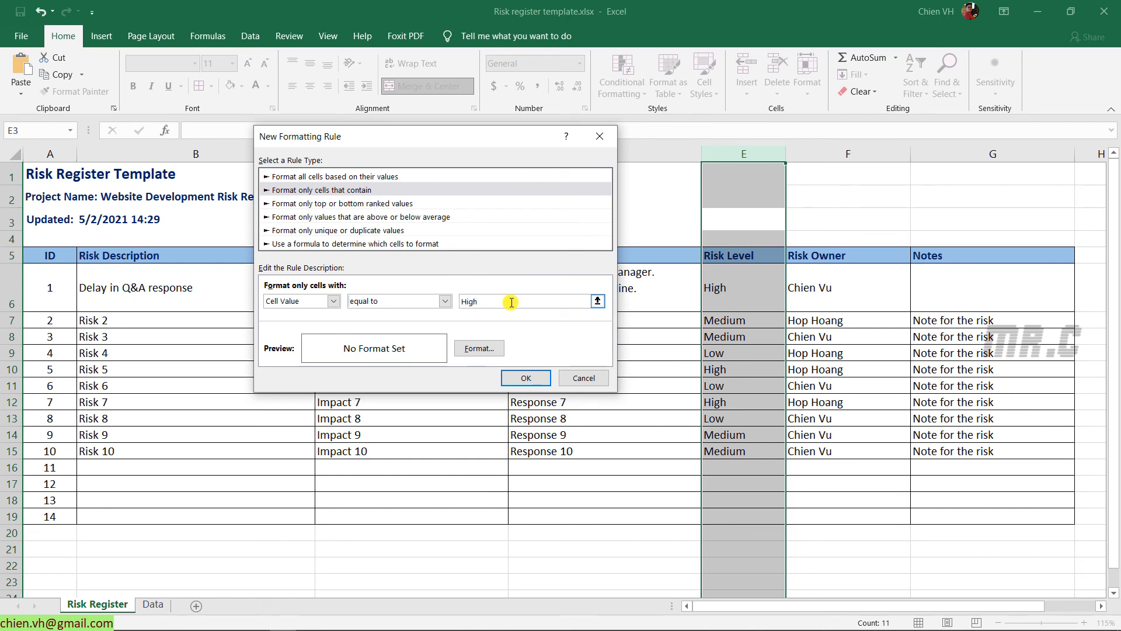
pyautogui.click(495, 348)
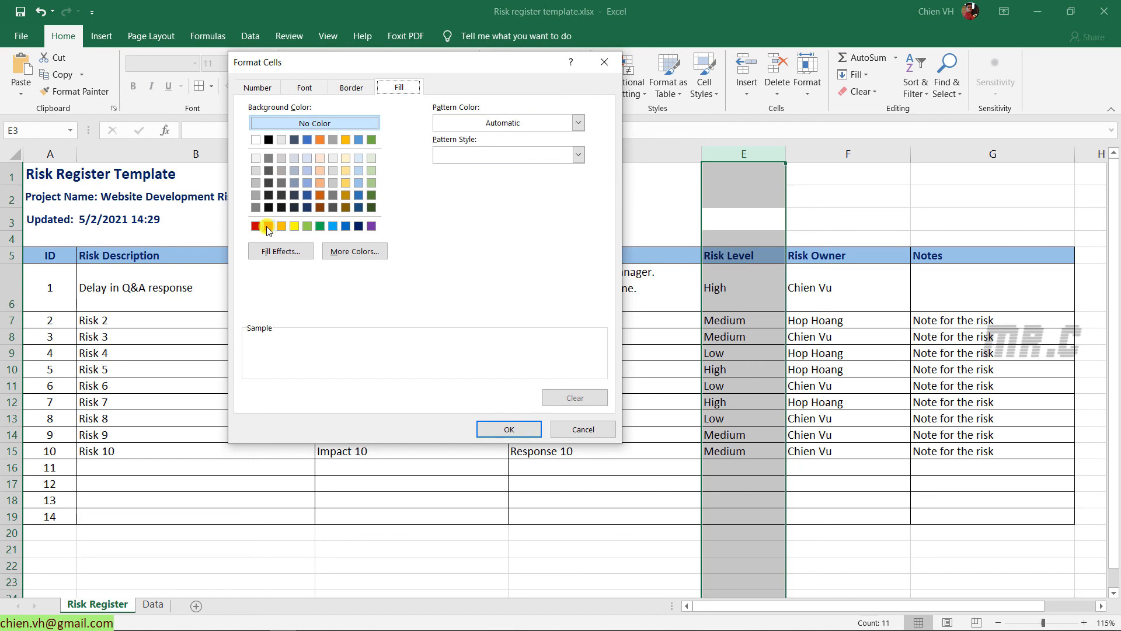
pyautogui.click(270, 226)
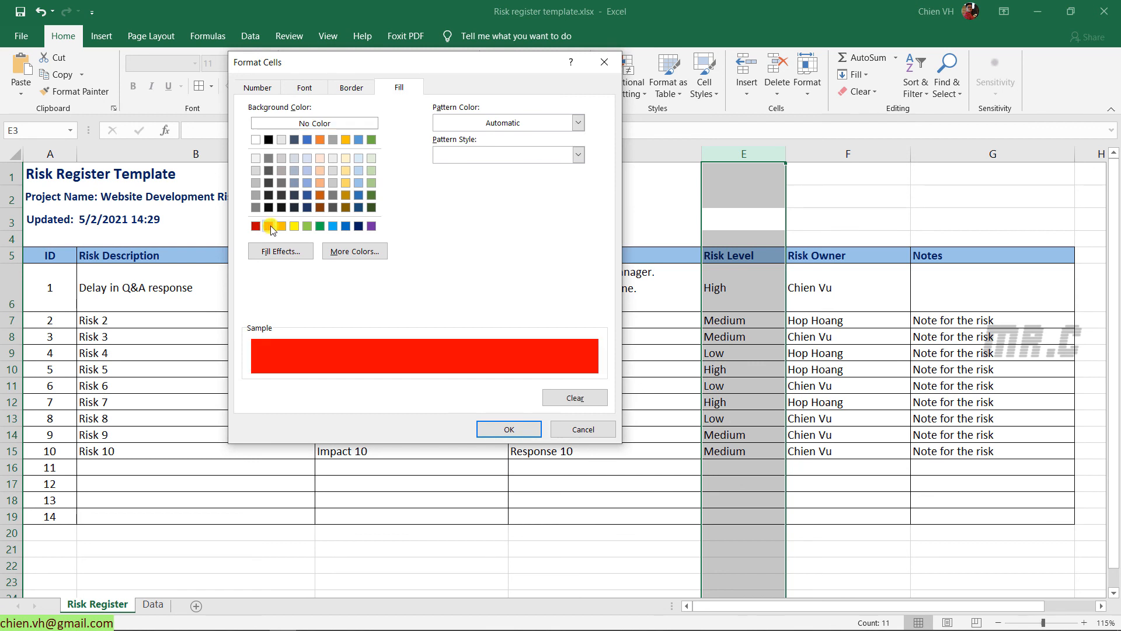
pyautogui.click(521, 435)
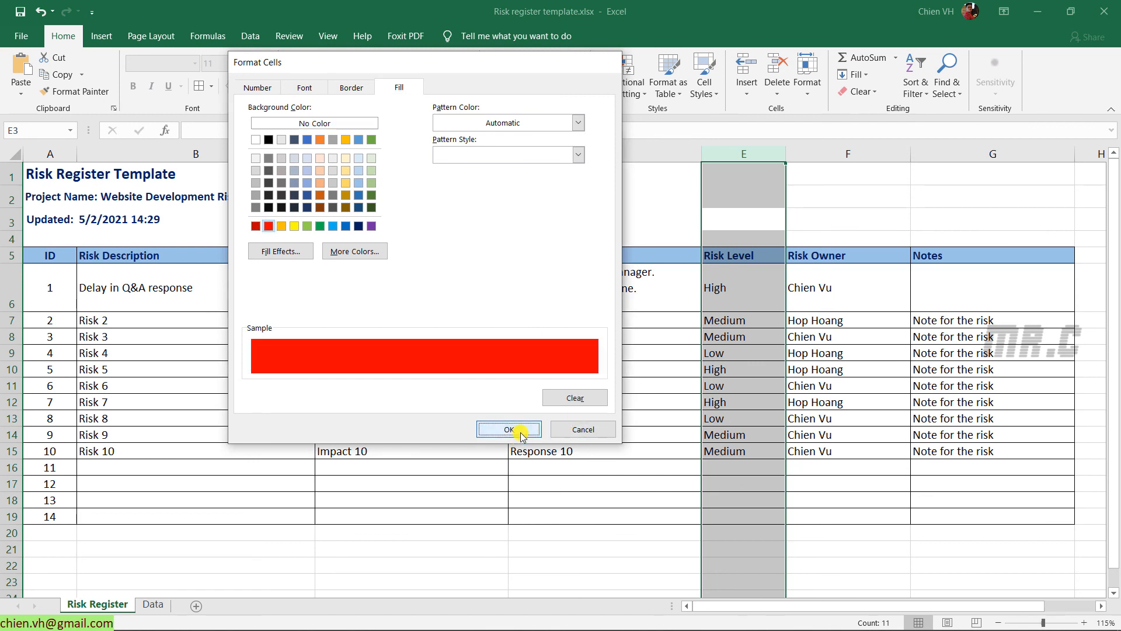
pyautogui.click(524, 378)
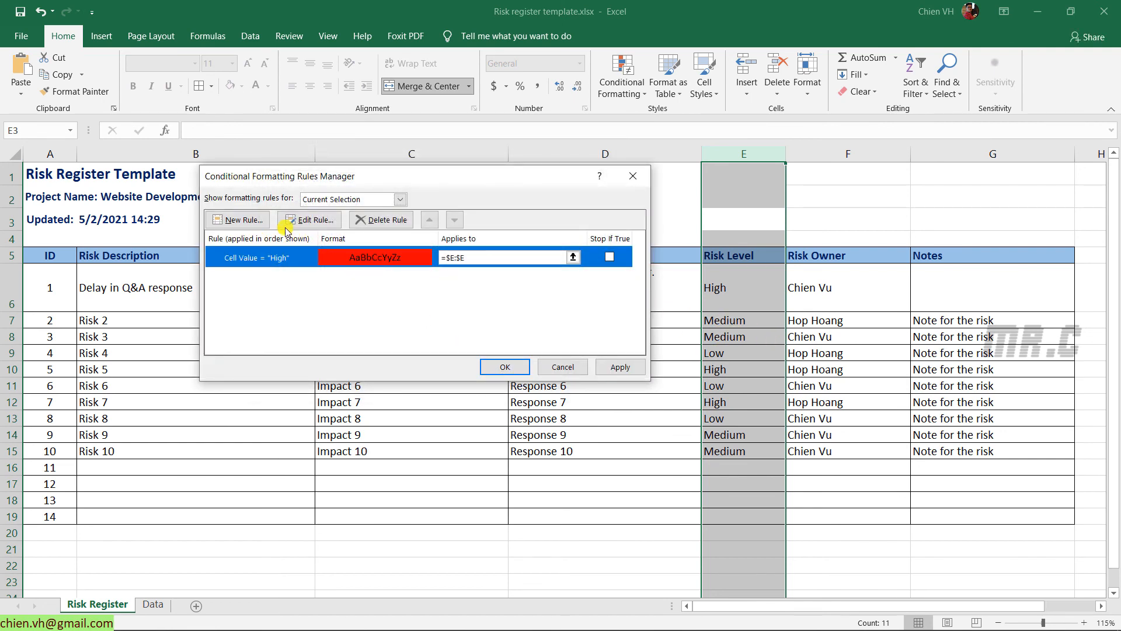
# Add a rule filling cells equal to Medium with yellow
pyautogui.click(244, 220)
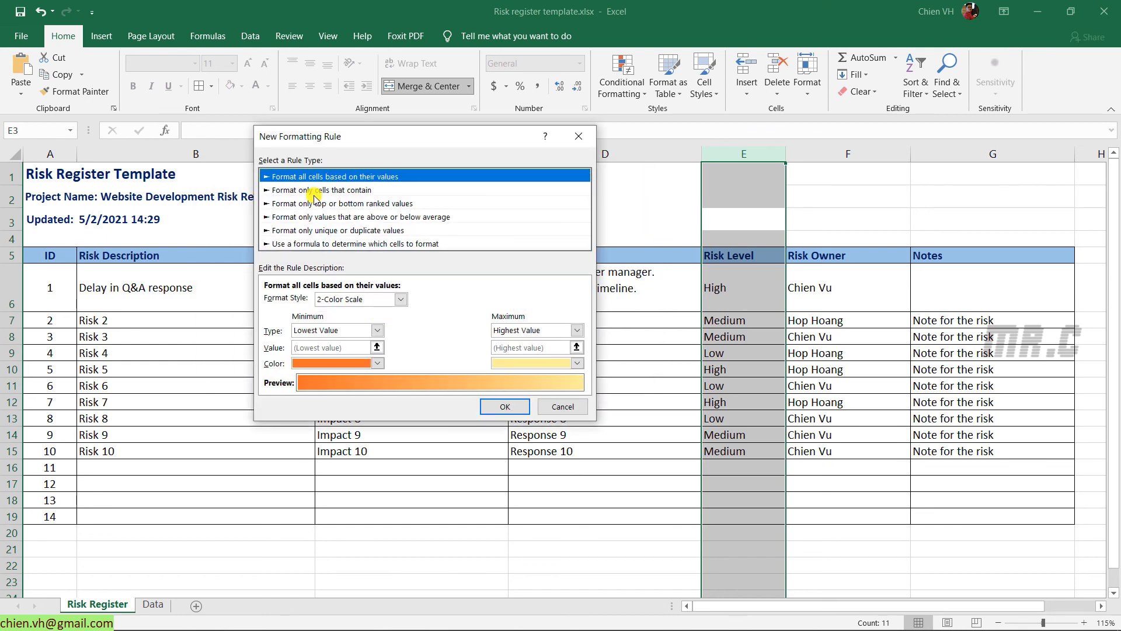
pyautogui.click(315, 190)
pyautogui.click(445, 301)
pyautogui.click(386, 331)
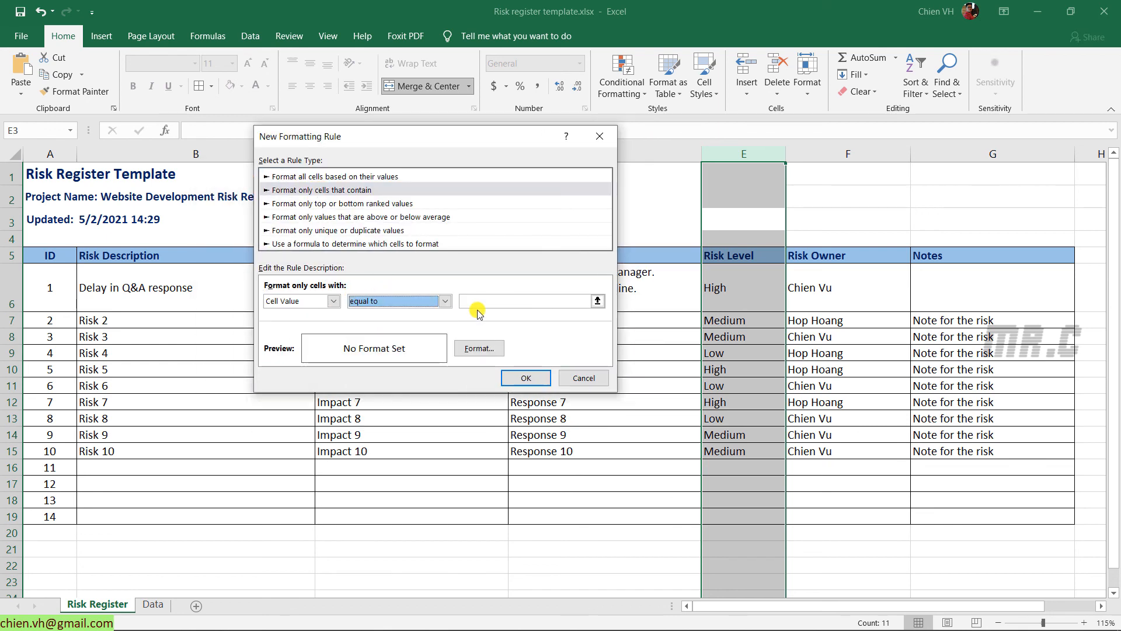
pyautogui.click(480, 303)
pyautogui.write('Med')
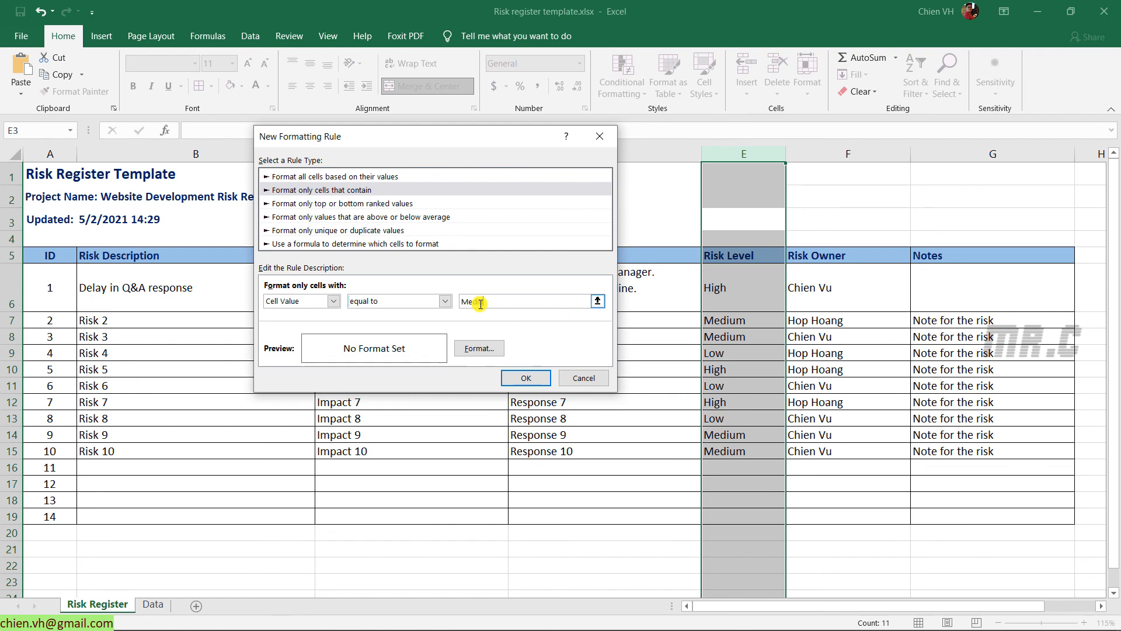
pyautogui.write('ium')
pyautogui.click(490, 350)
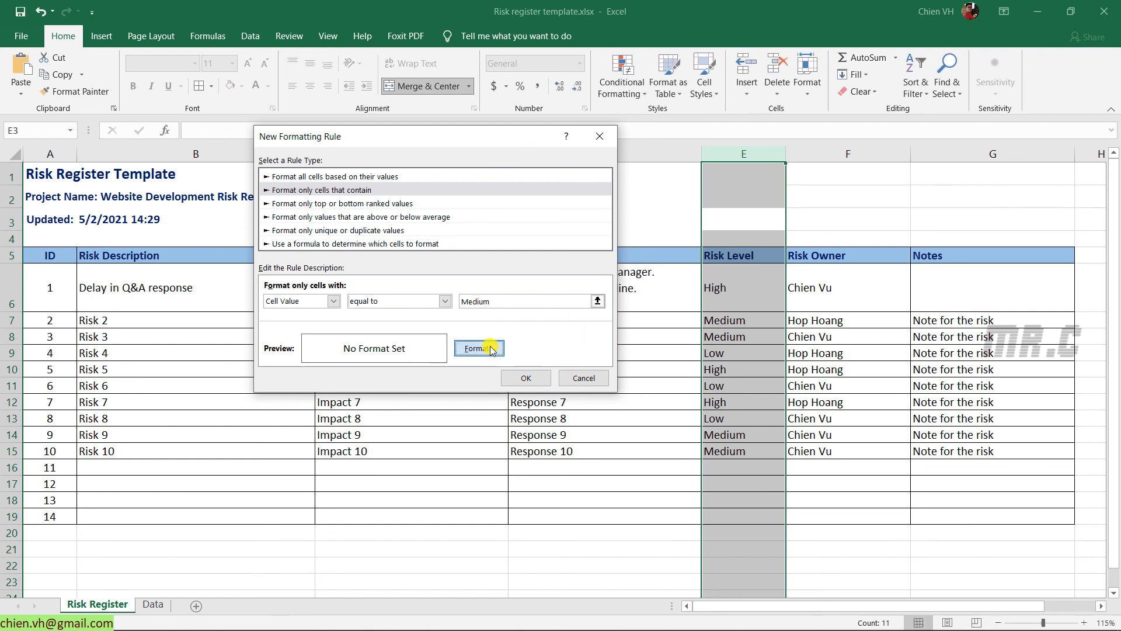
pyautogui.click(294, 226)
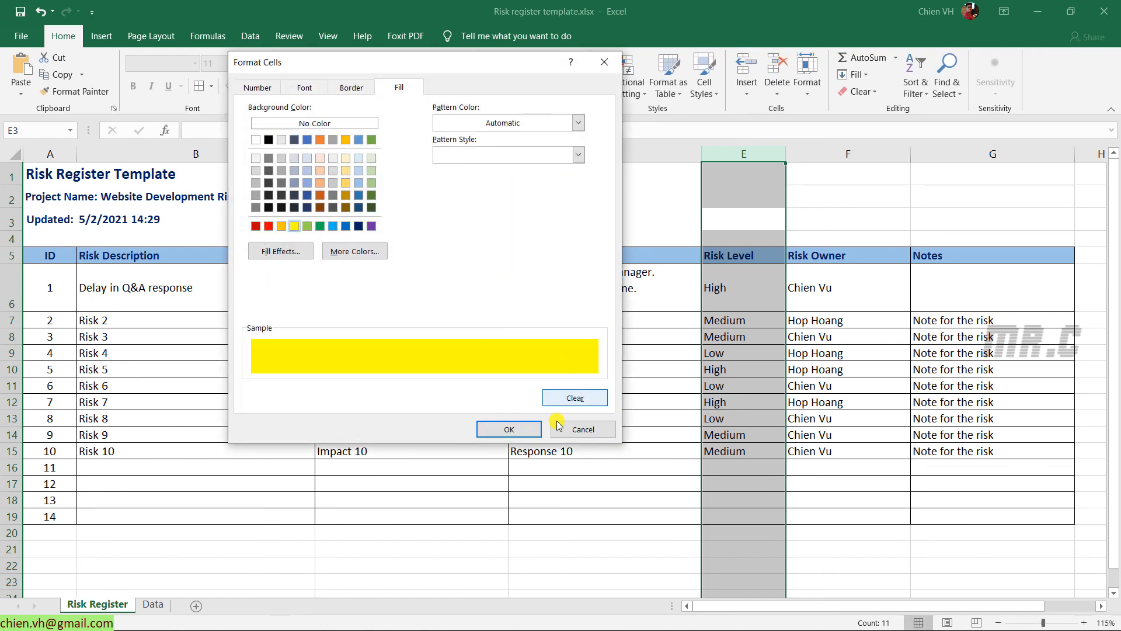
pyautogui.click(509, 429)
pyautogui.click(521, 383)
# Add a rule filling cells equal to Low with light green, and apply all three rules
pyautogui.click(254, 217)
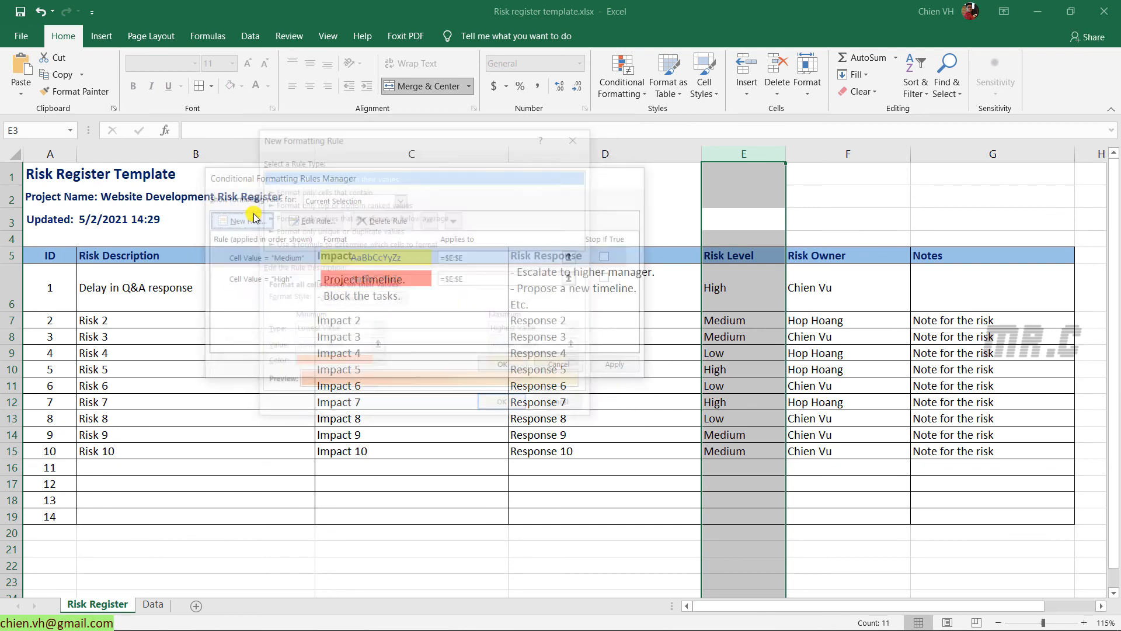
pyautogui.click(327, 190)
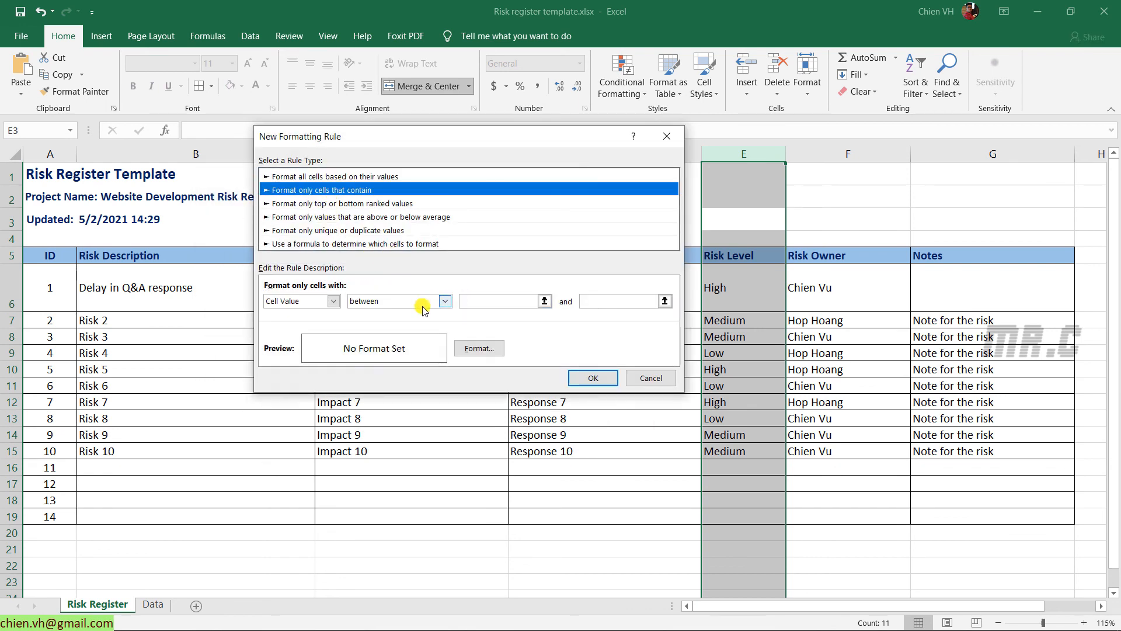
pyautogui.click(424, 303)
pyautogui.click(435, 334)
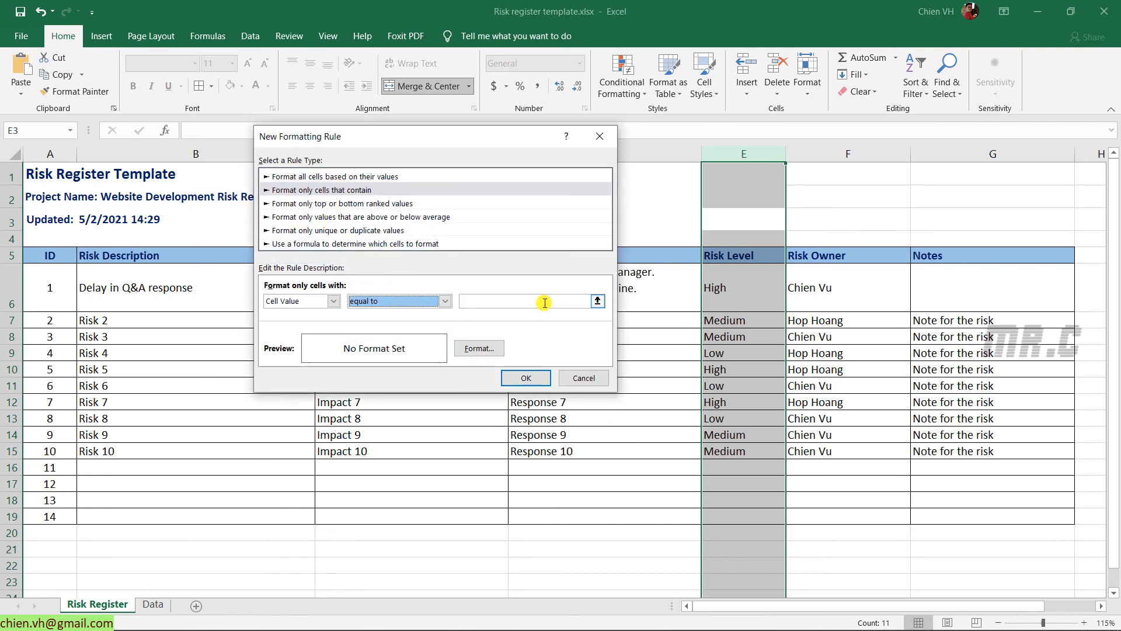
pyautogui.click(544, 303)
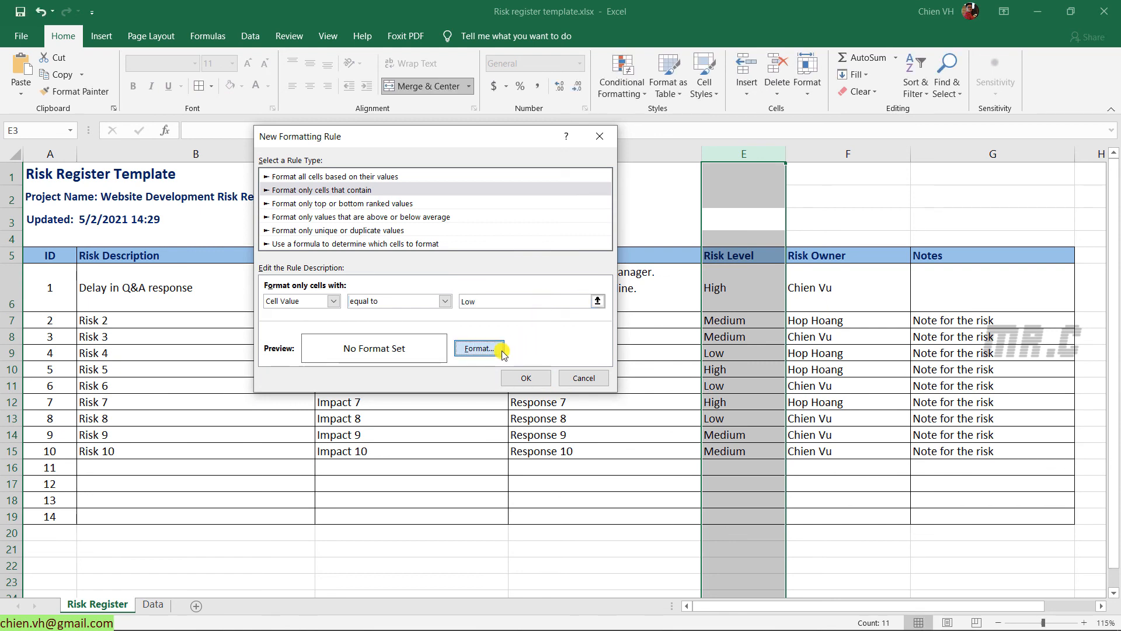
pyautogui.click(485, 349)
pyautogui.click(371, 171)
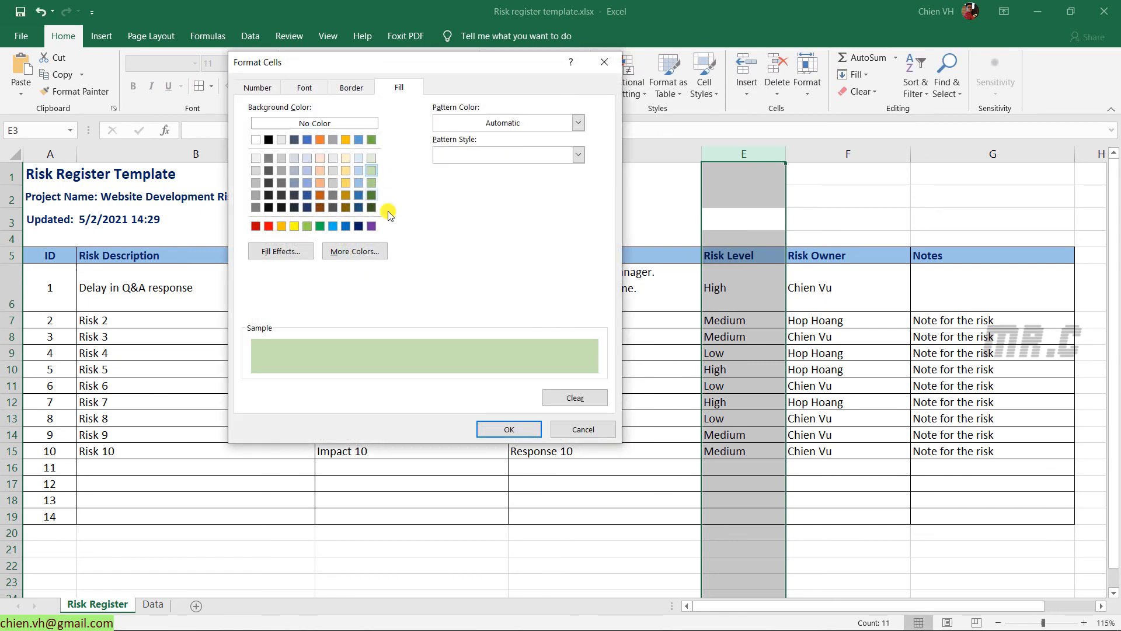
pyautogui.click(509, 430)
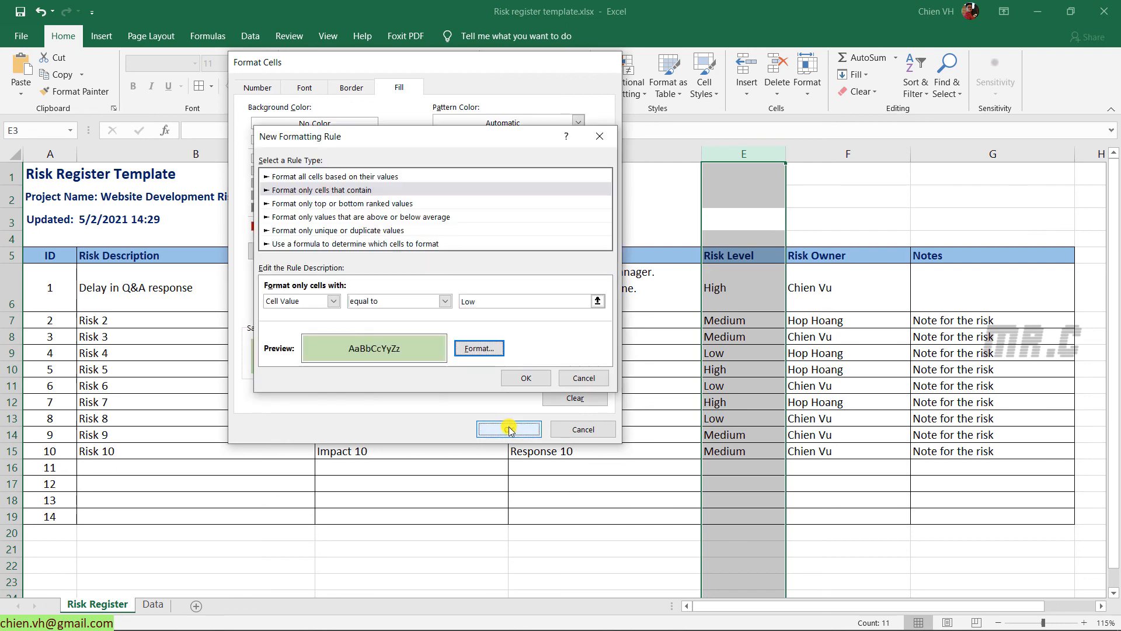
pyautogui.click(532, 377)
pyautogui.click(512, 368)
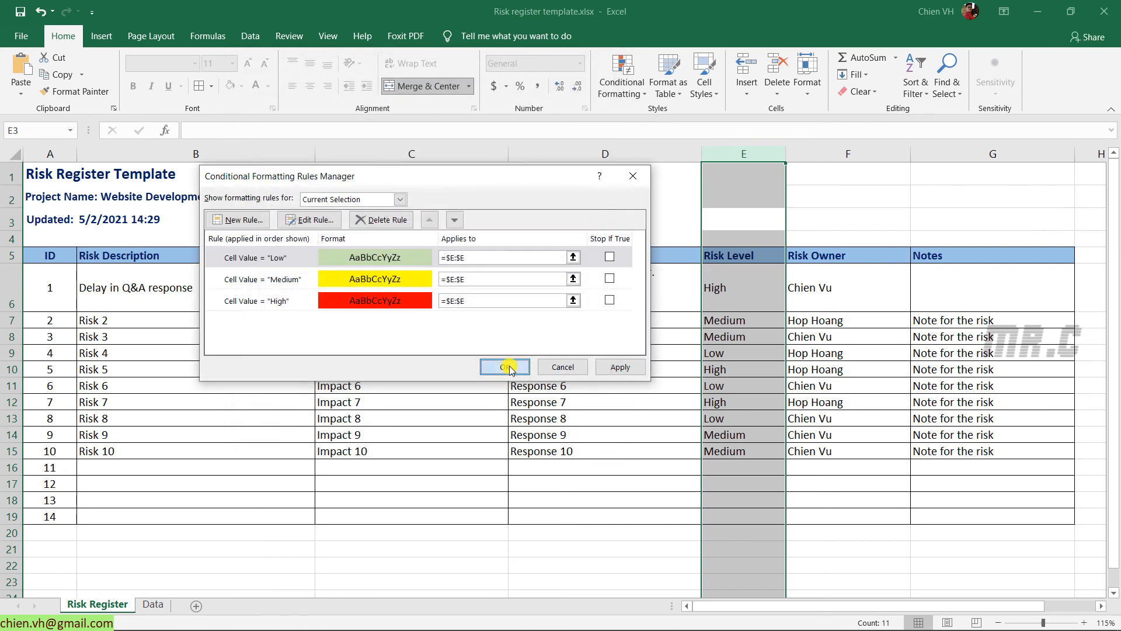
pyautogui.click(885, 486)
pyautogui.click(676, 549)
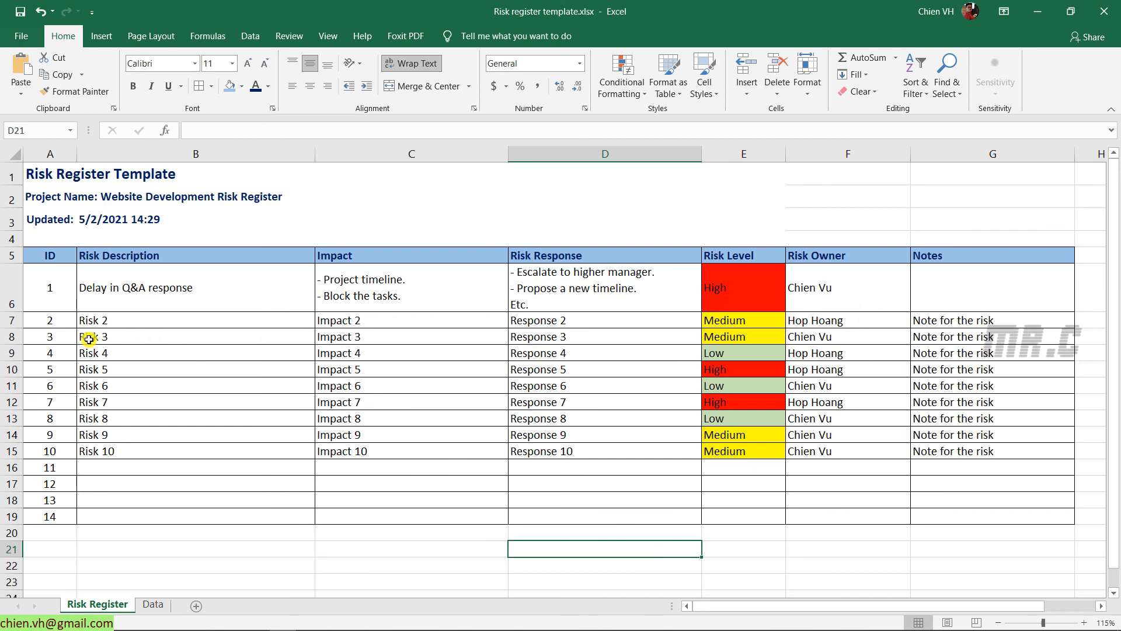
# Check the existing High, Medium and Low levels, then fill row B15:G15 down through row 17
pyautogui.click(731, 289)
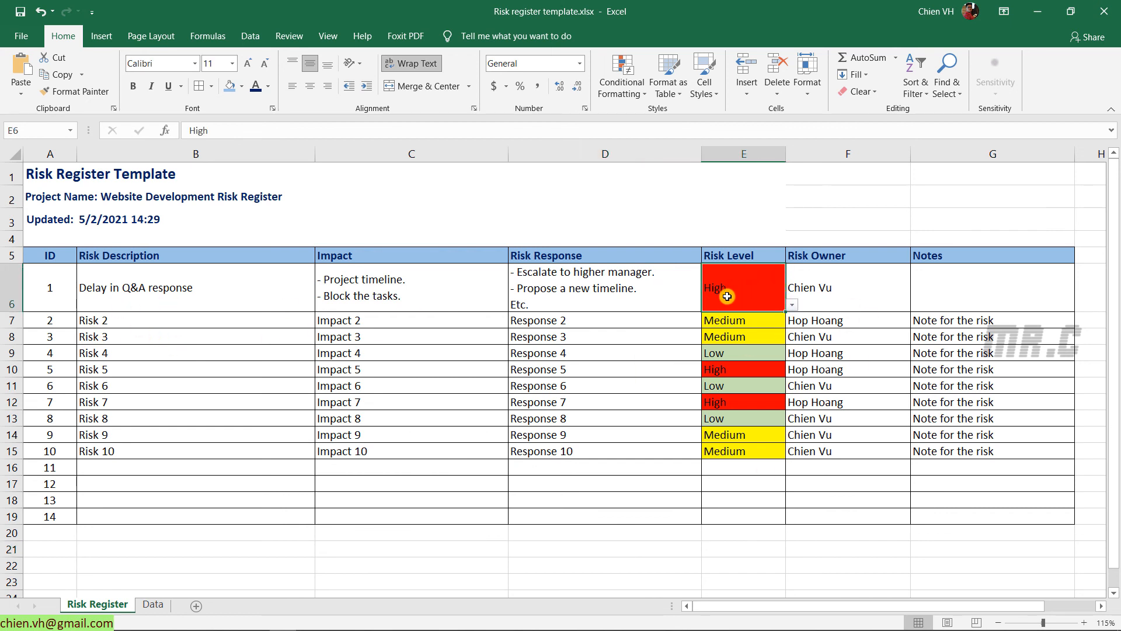
pyautogui.click(736, 324)
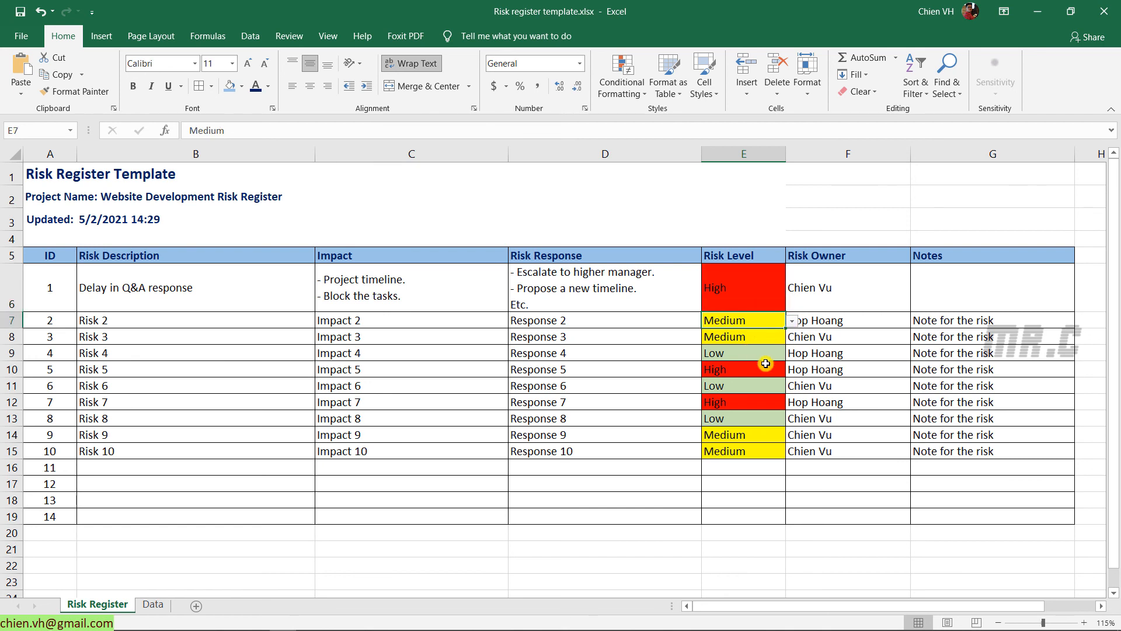
pyautogui.click(755, 354)
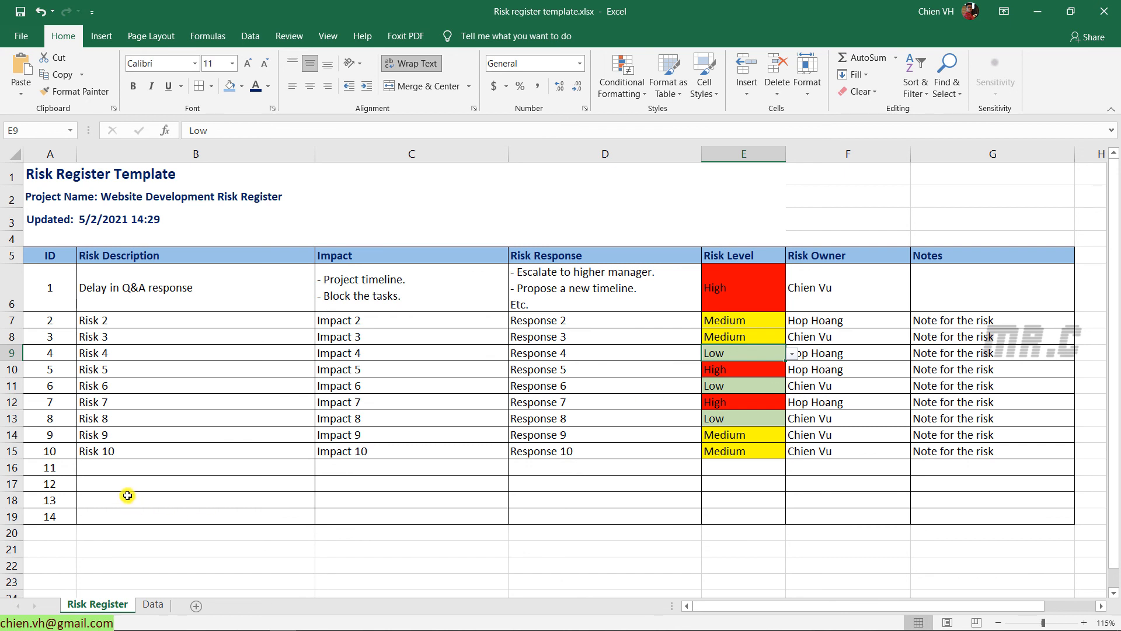
pyautogui.click(117, 465)
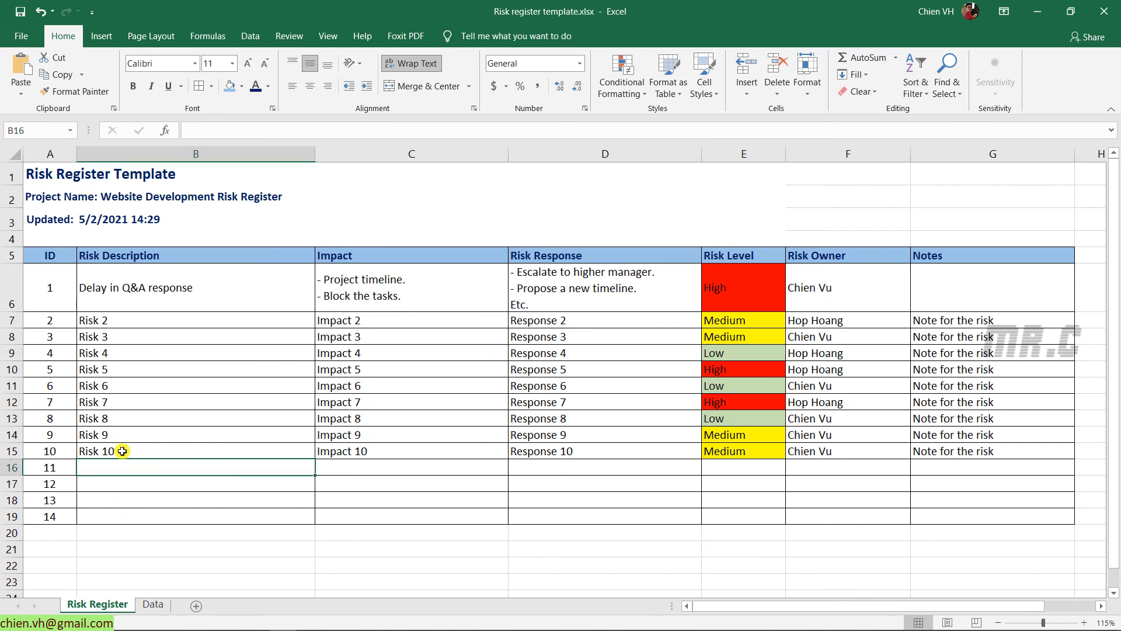
pyautogui.moveTo(123, 451); pyautogui.dragTo(1066, 489)
pyautogui.click(940, 551)
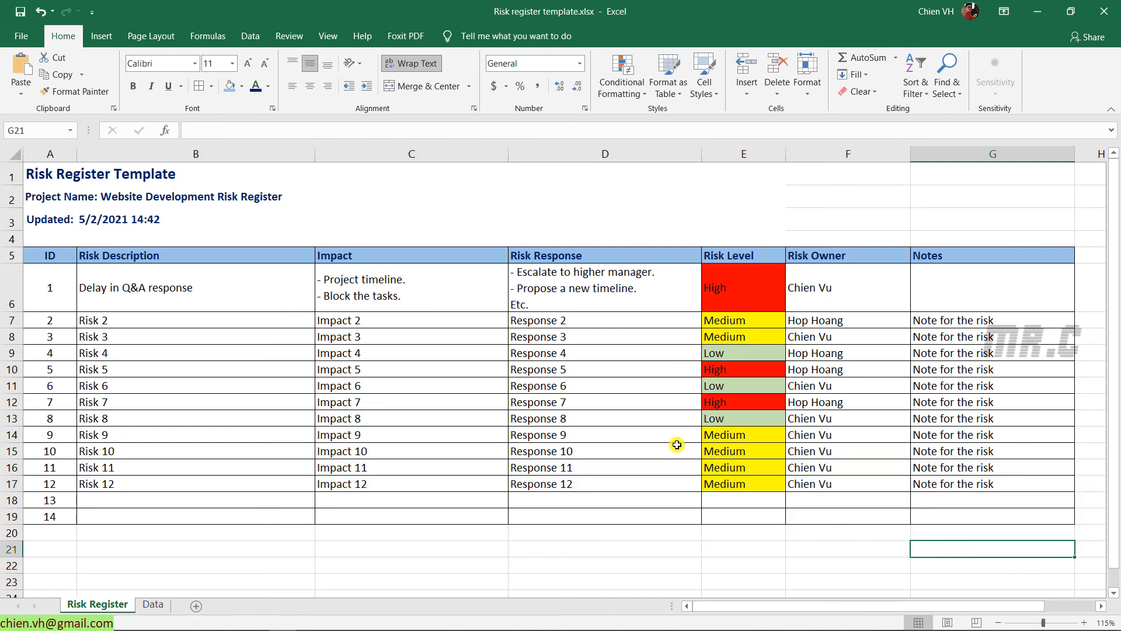
# Set Risk 11's level in E16 to High and Risk 12's level in E17 to Low
pyautogui.click(748, 472)
pyautogui.click(792, 467)
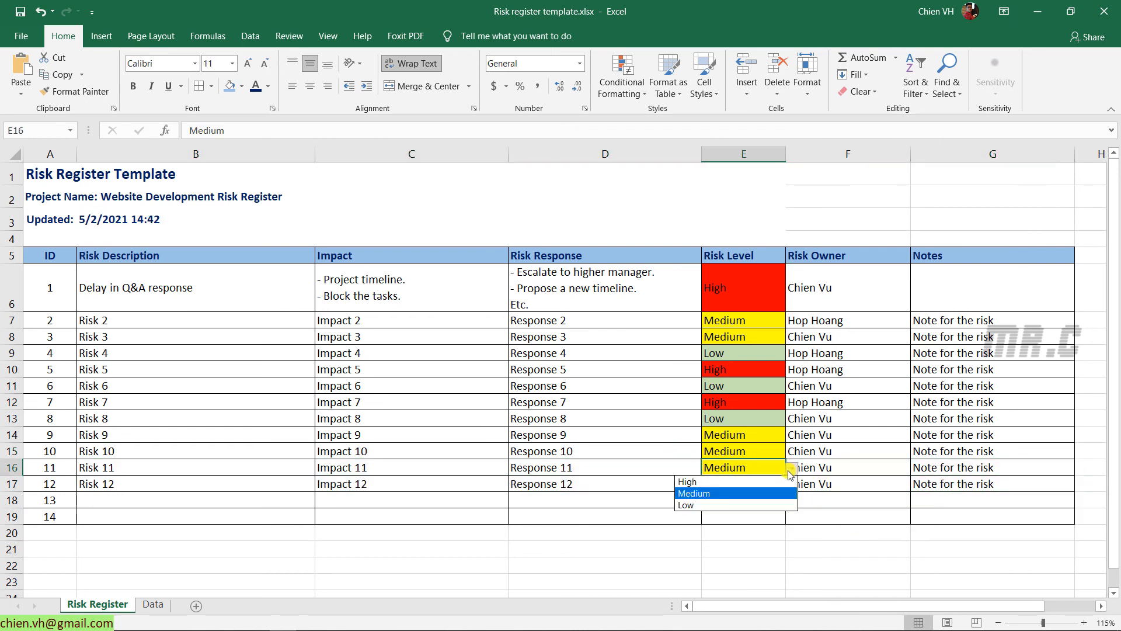
pyautogui.click(757, 480)
pyautogui.click(759, 468)
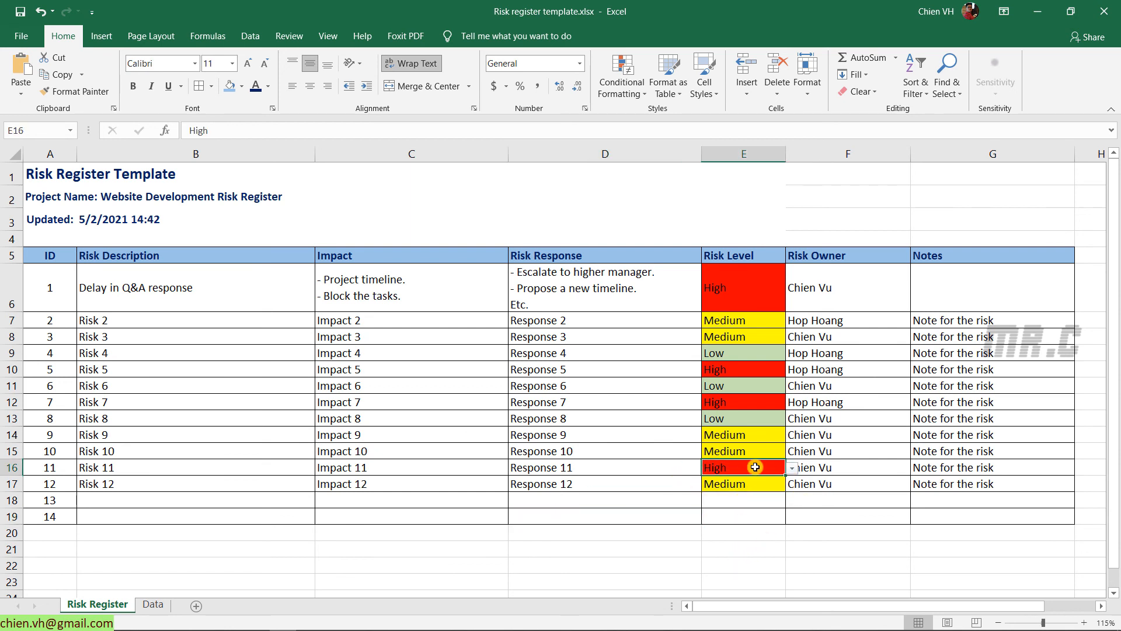
pyautogui.click(723, 484)
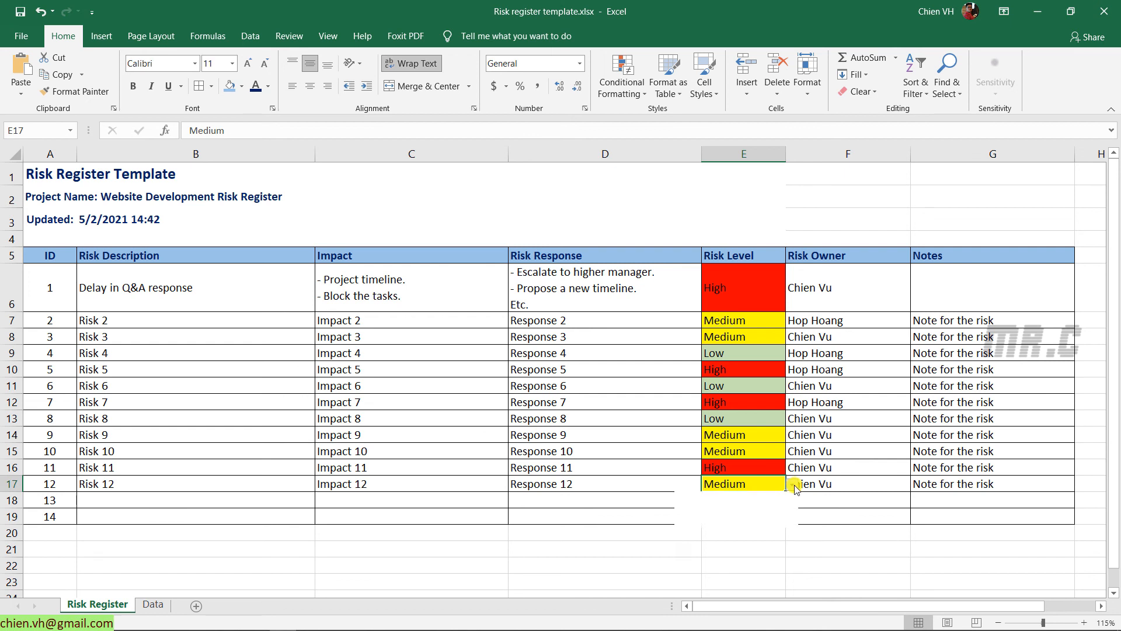
pyautogui.click(792, 484)
pyautogui.click(701, 521)
pyautogui.click(670, 544)
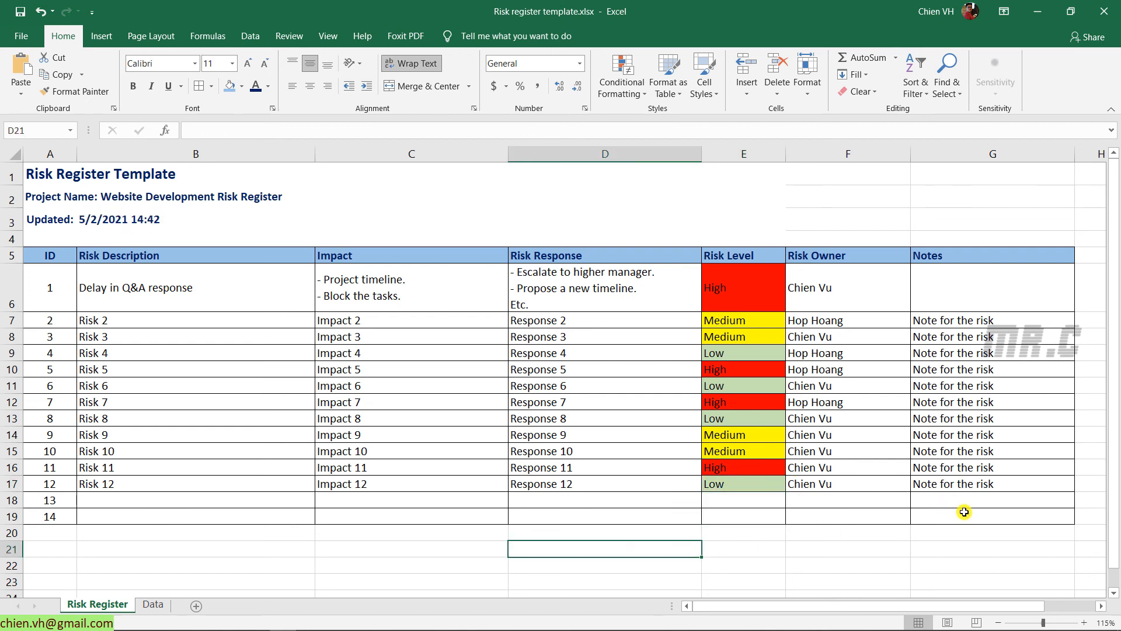
pyautogui.click(240, 563)
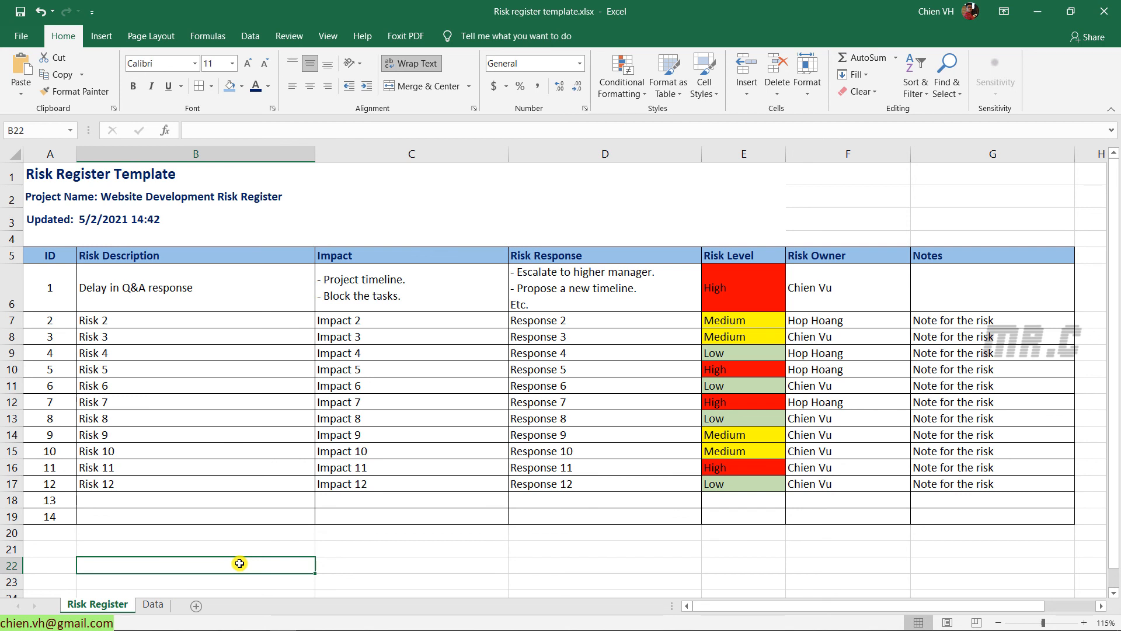